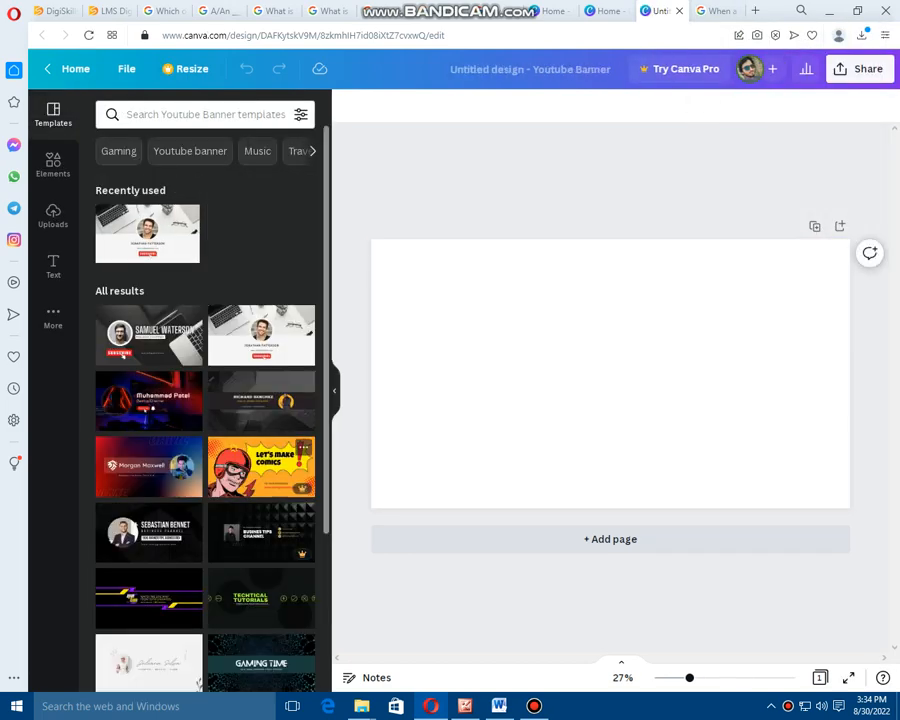
Step: Browse the YouTube banner templates to compare the available designs
scroll(274, 455, "down", 2)
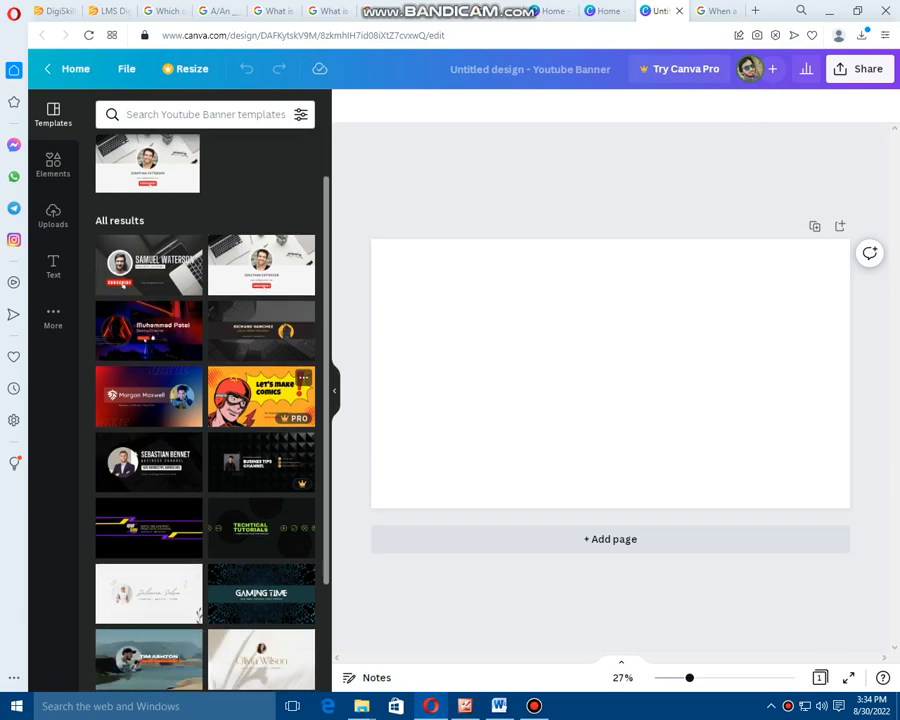
scroll(274, 455, "up", 2)
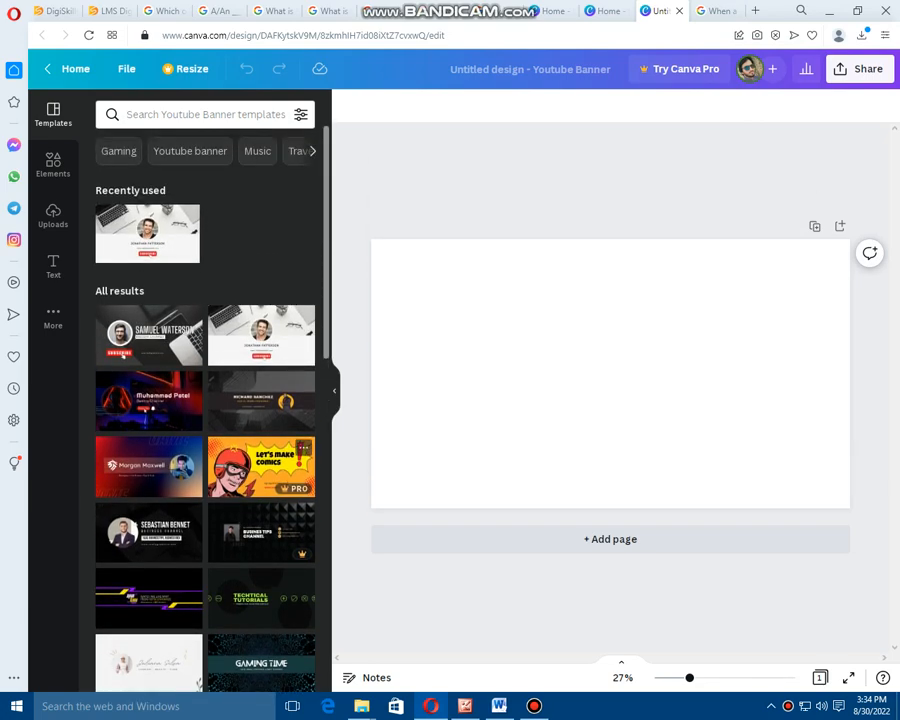
scroll(260, 420, "down", 4)
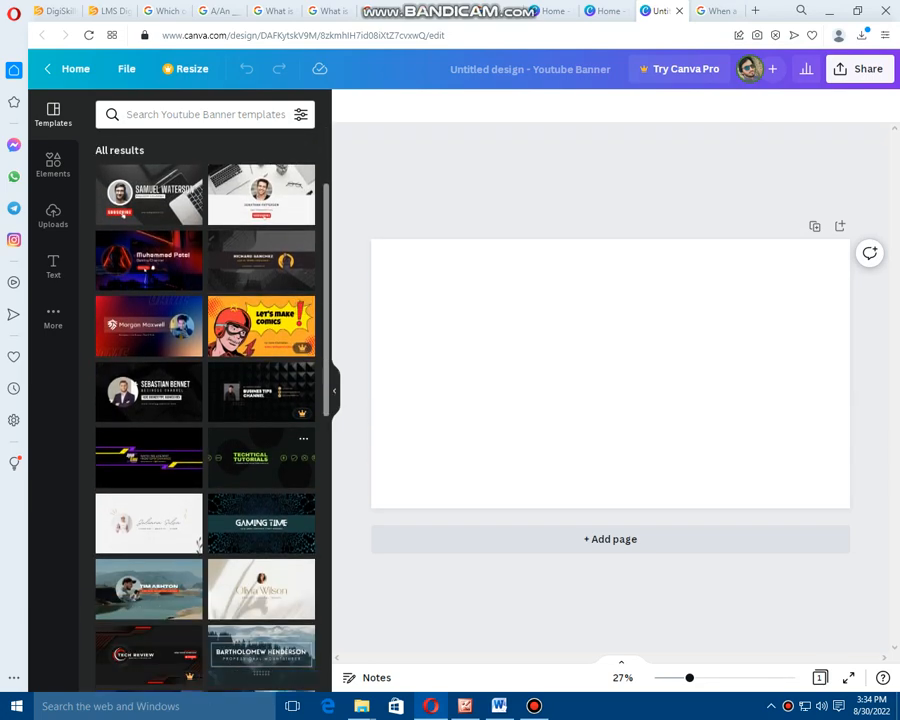
scroll(260, 420, "down", 3)
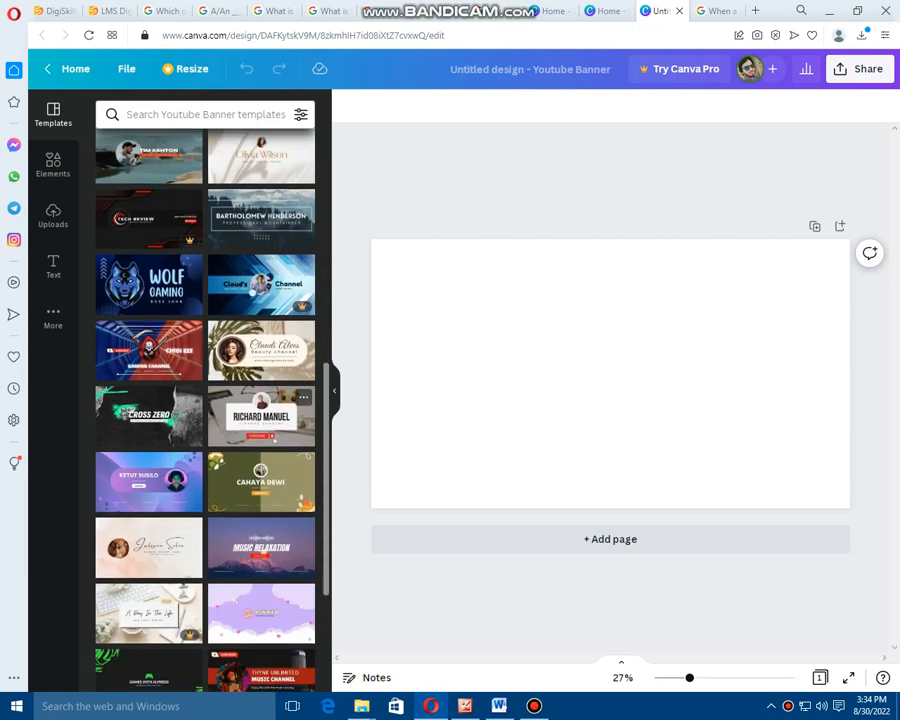
scroll(205, 400, "down", 2)
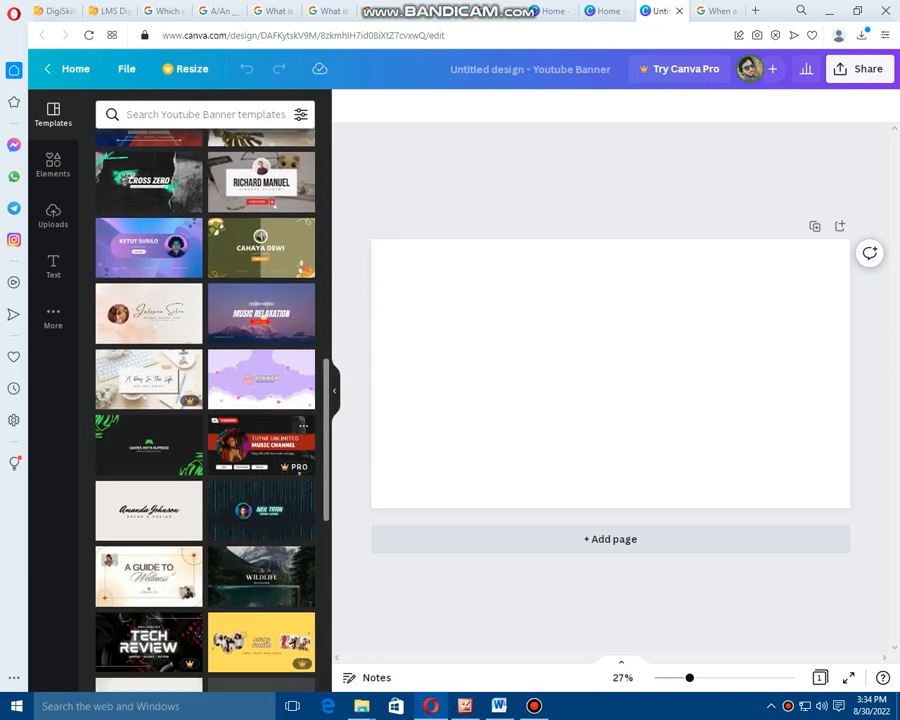
scroll(260, 420, "down", 3)
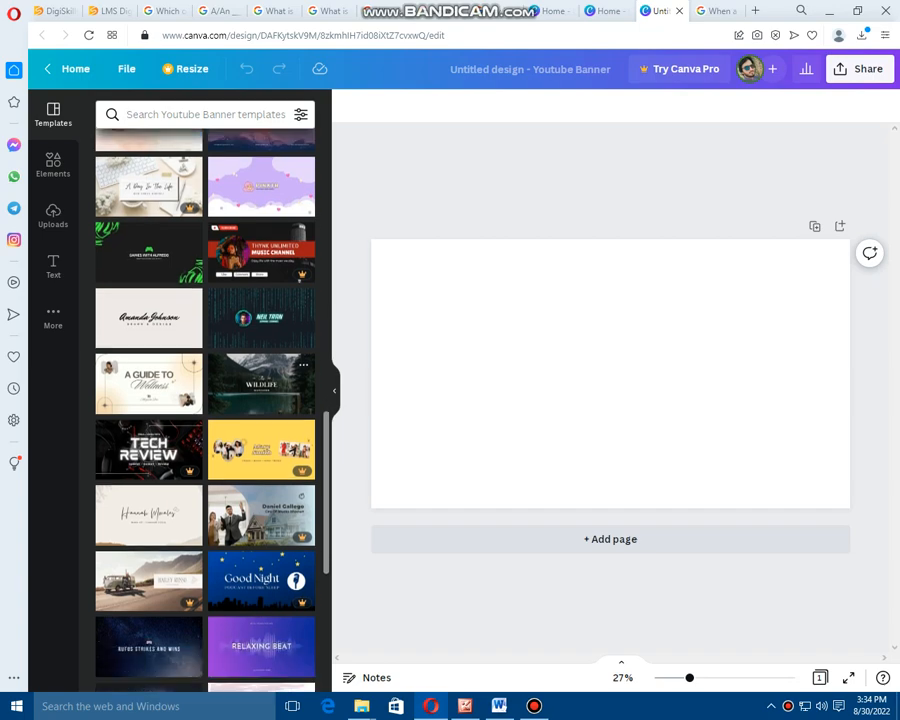
scroll(205, 410, "down", 2)
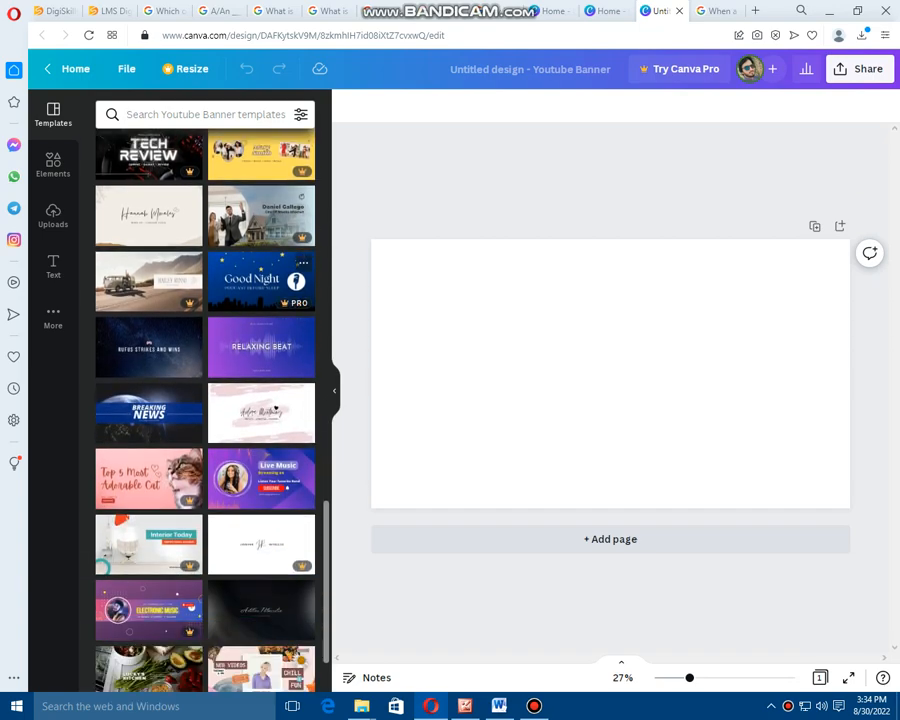
scroll(205, 410, "down", 1)
scroll(275, 340, "down", 4)
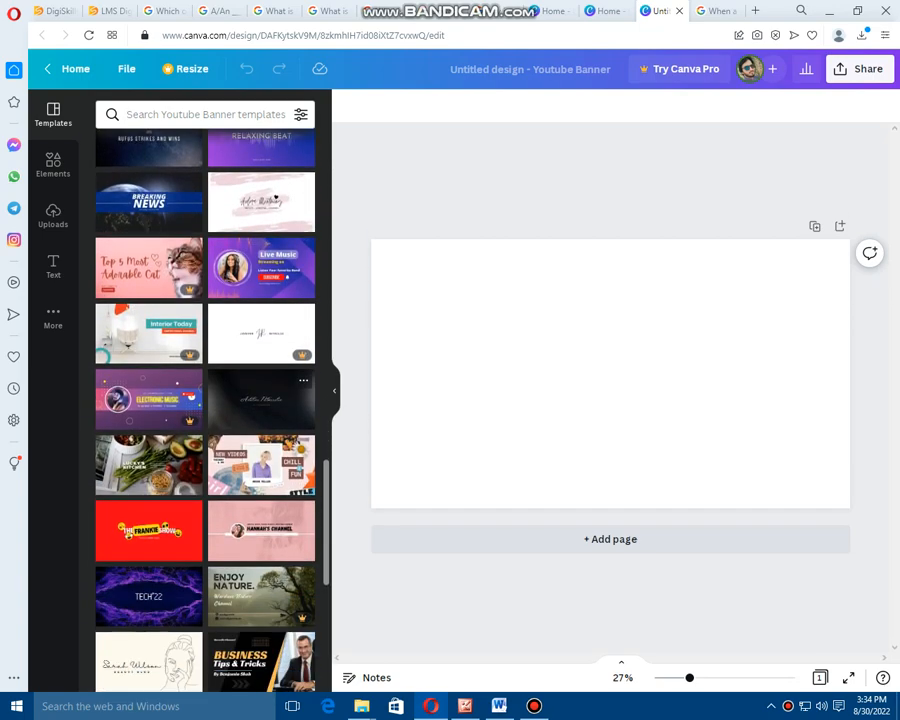
scroll(205, 400, "down", 2)
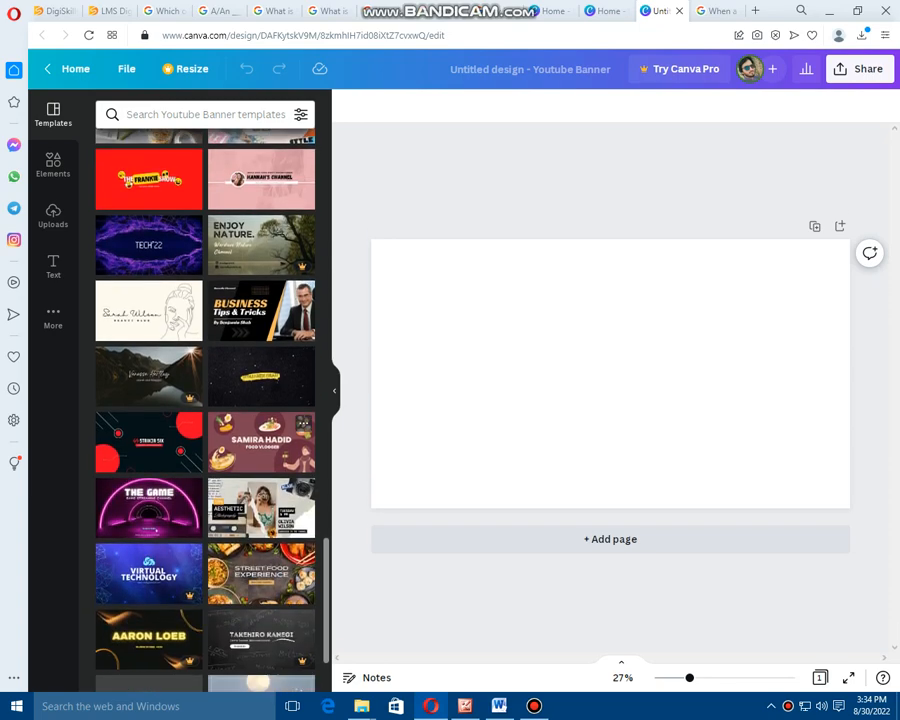
scroll(205, 400, "down", 4)
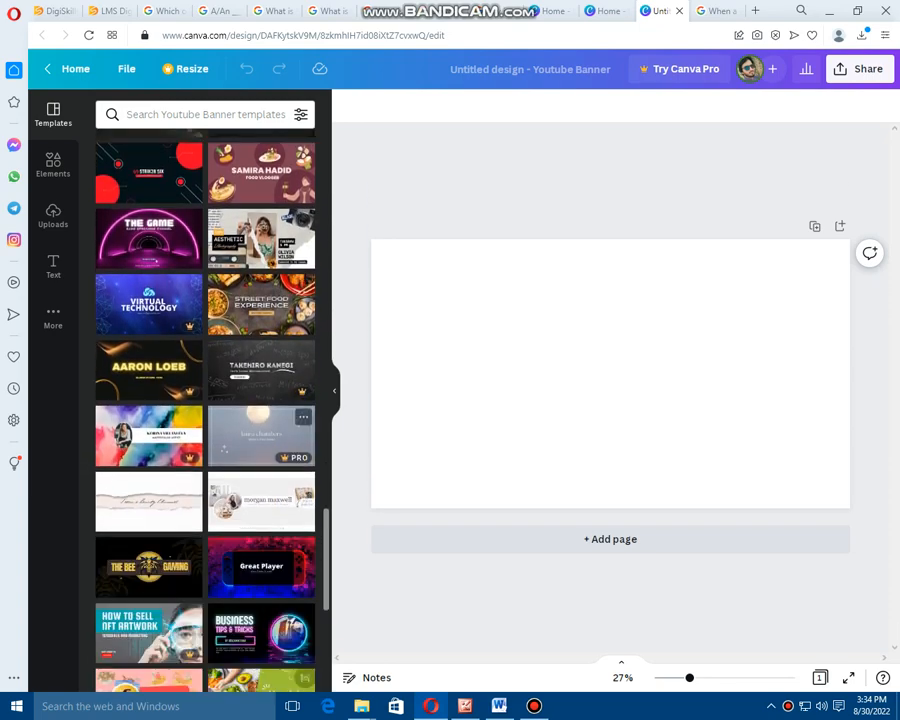
scroll(260, 430, "down", 2)
scroll(260, 430, "down", 5)
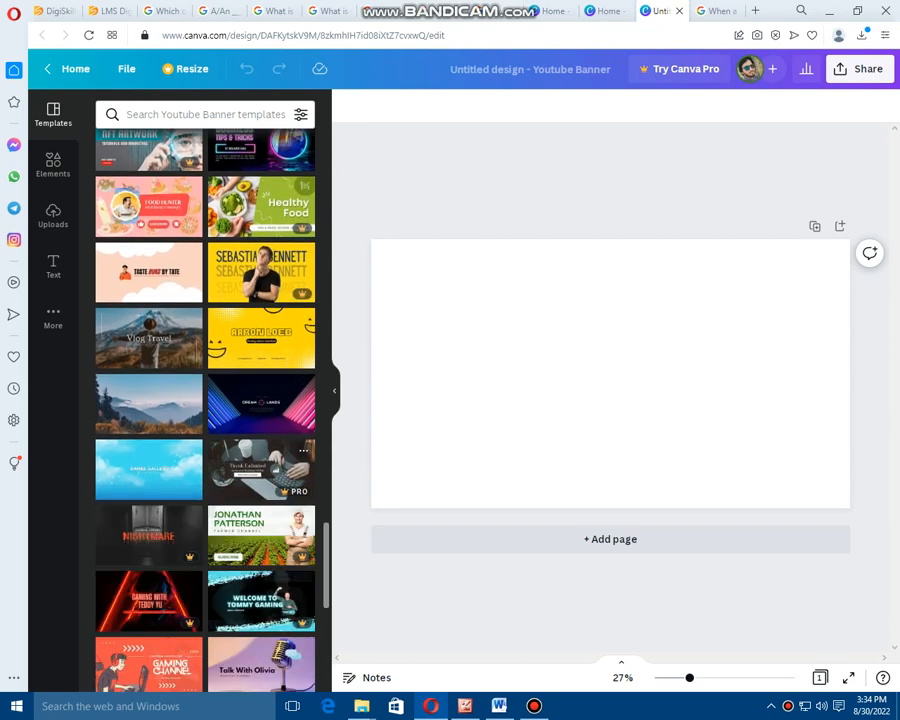
scroll(260, 450, "down", 3)
scroll(260, 450, "down", 2)
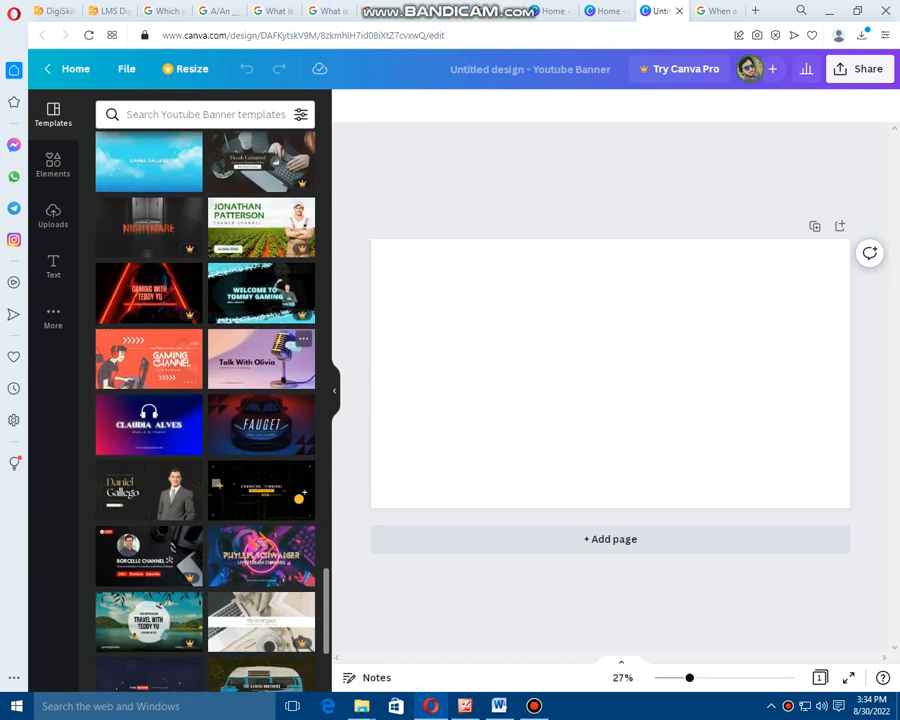
scroll(260, 450, "down", 4)
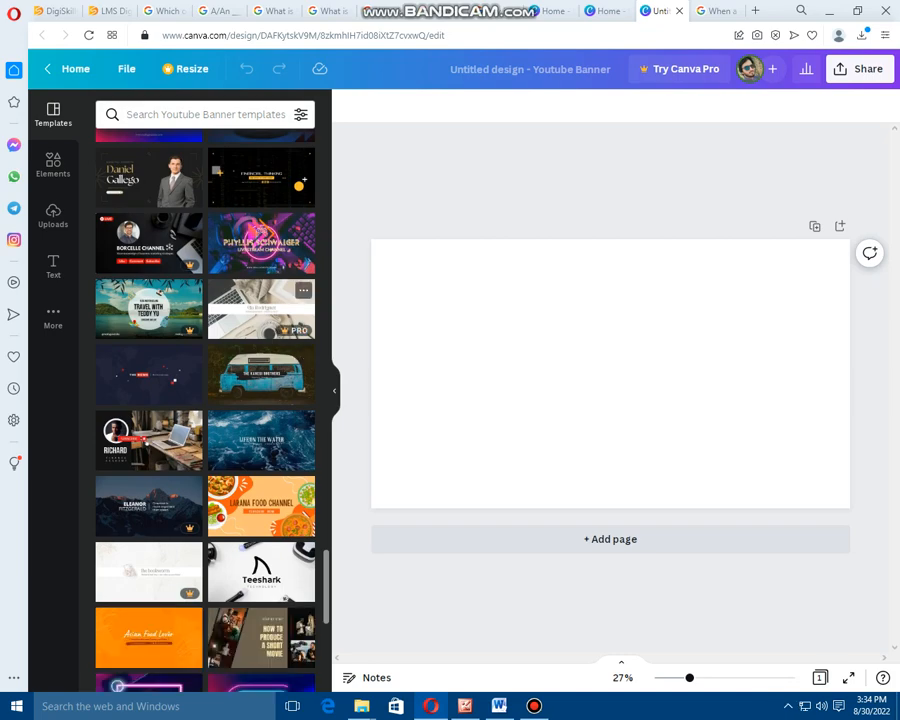
scroll(260, 400, "down", 3)
scroll(260, 400, "down", 2)
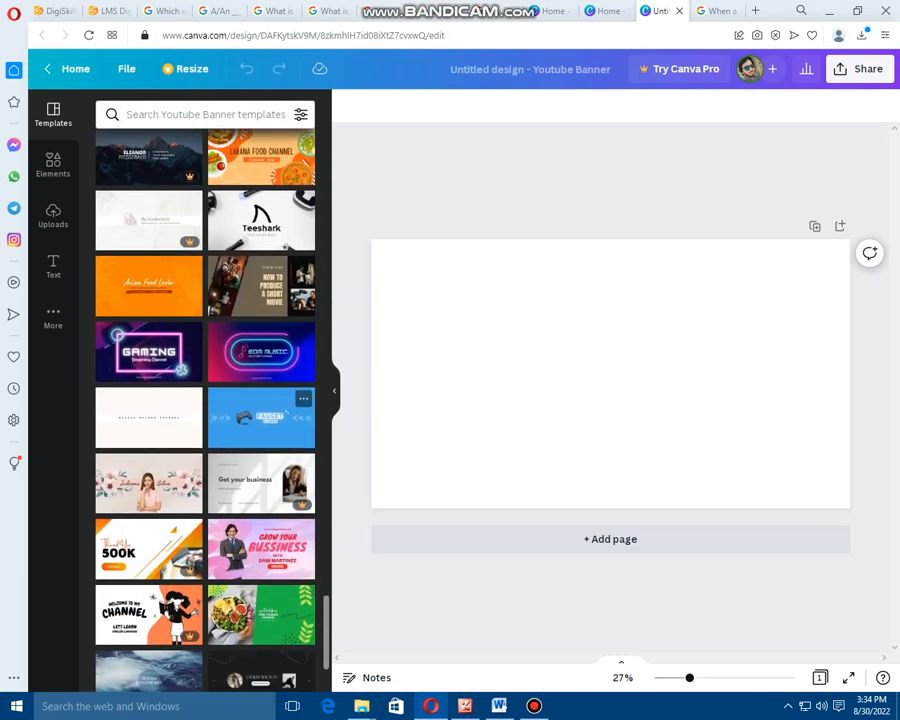
scroll(285, 410, "down", 1)
scroll(285, 410, "up", 5)
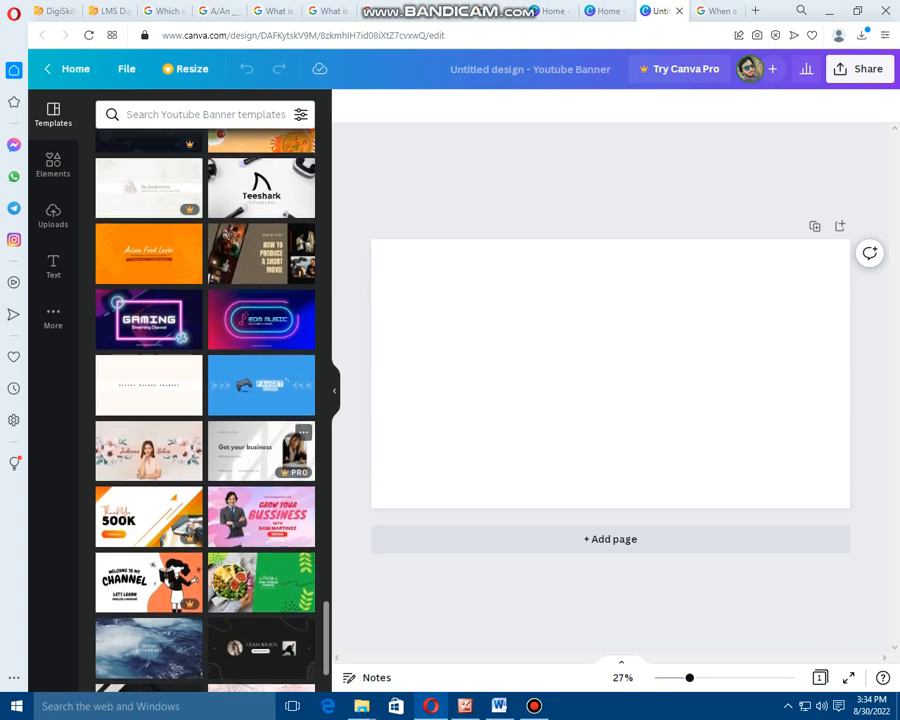
scroll(205, 400, "up", 6)
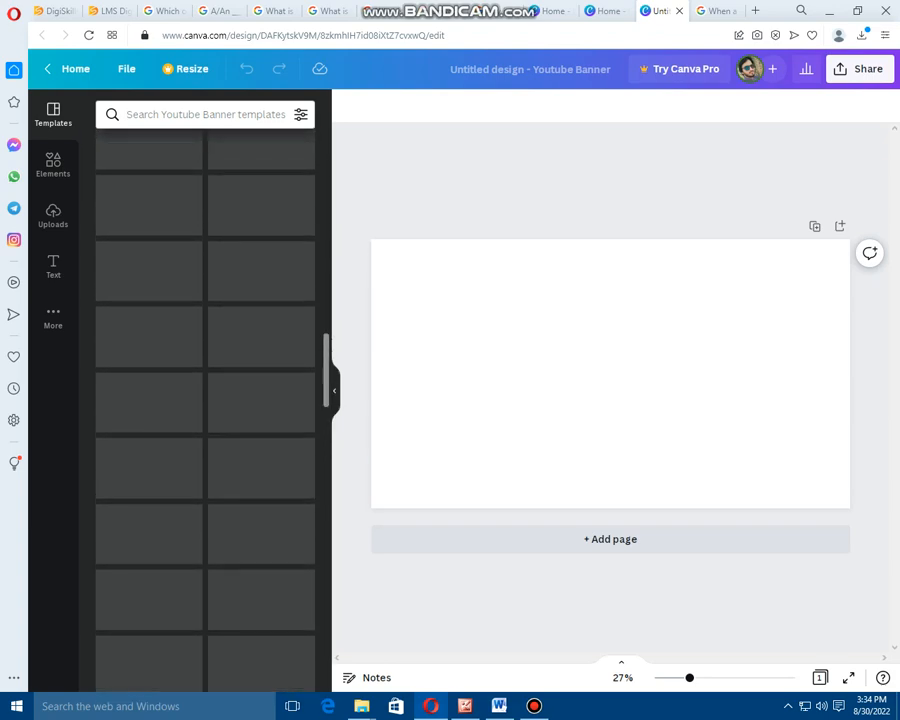
scroll(205, 400, "up", 5)
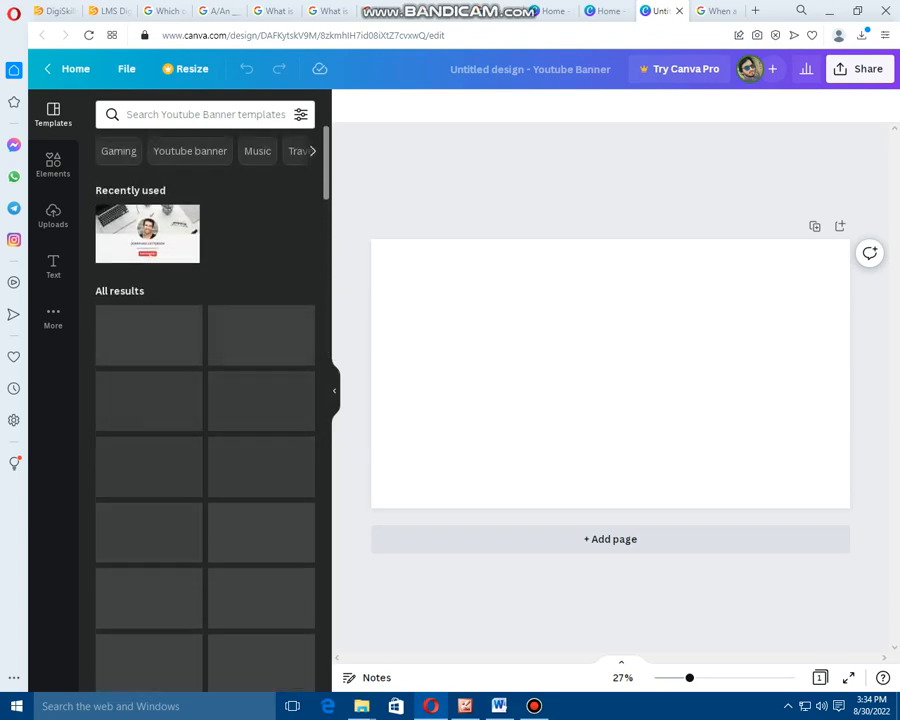
Step: Apply the recently used white desk template with the laptop and delete the sample portrait from its circular frame
left_click(147, 233)
left_click(622, 478)
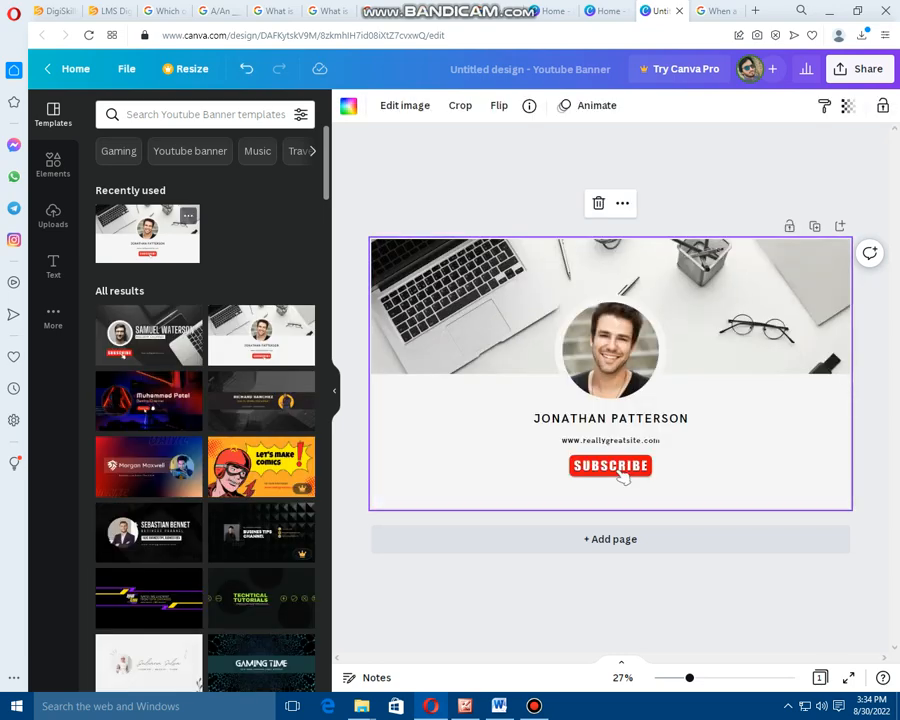
left_click(610, 350)
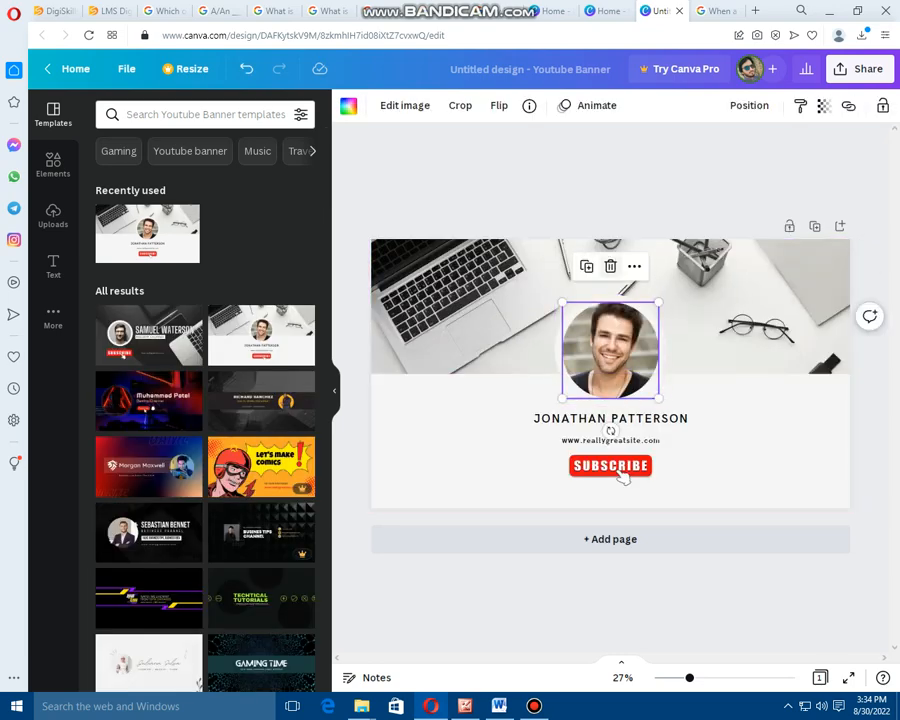
left_click(610, 266)
left_click(615, 200)
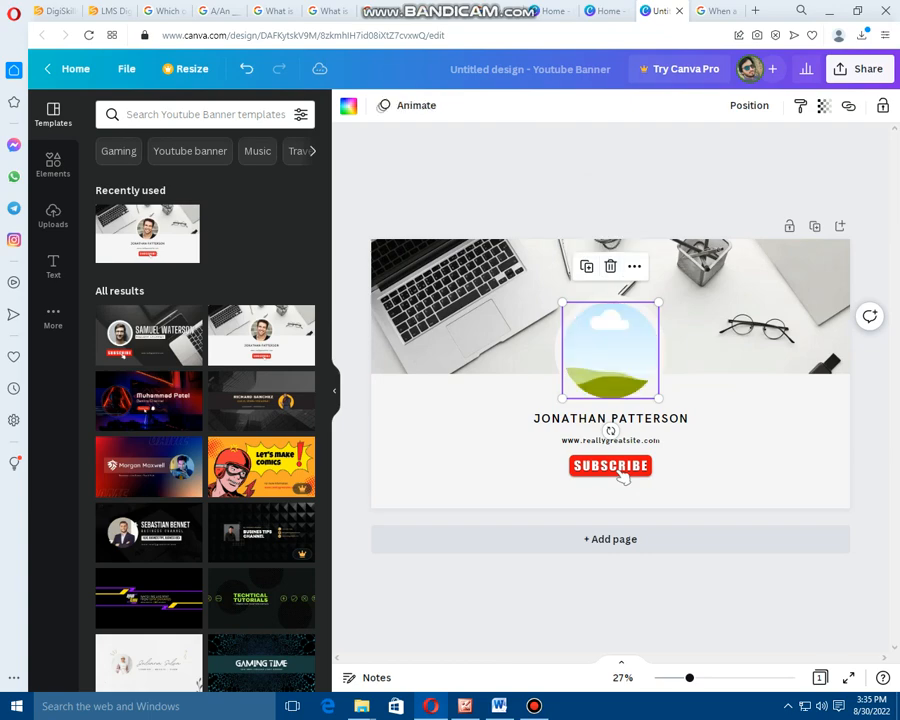
left_click(610, 440)
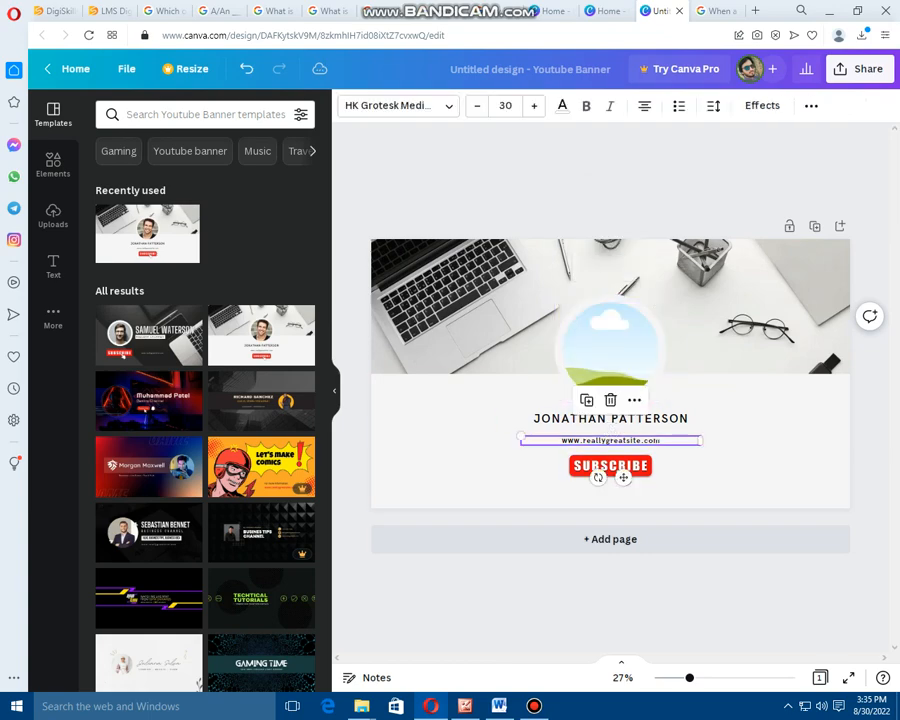
double_click(610, 440)
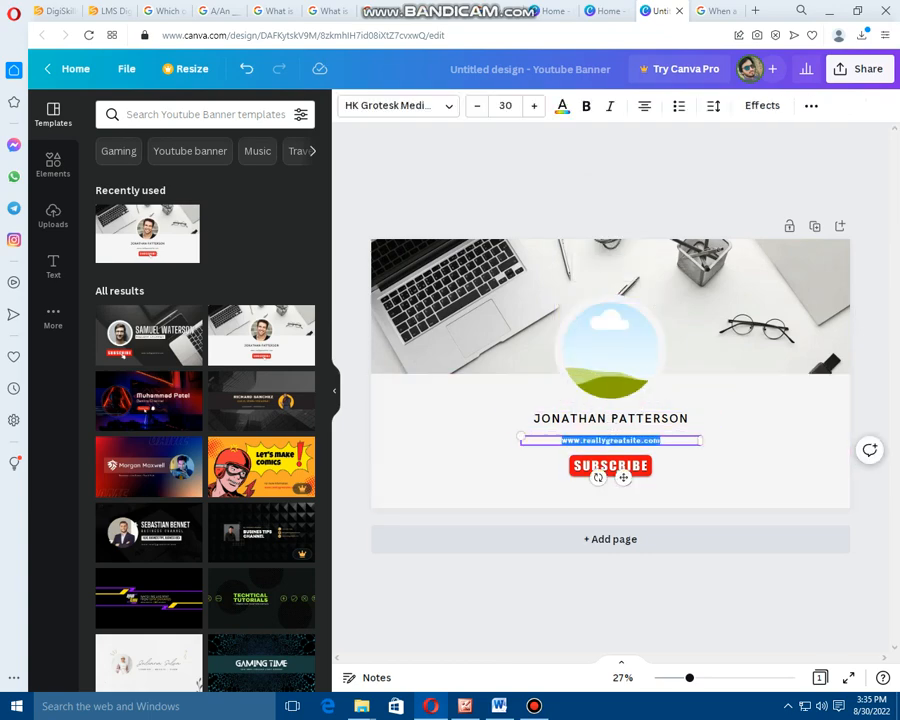
key("BackSpace")
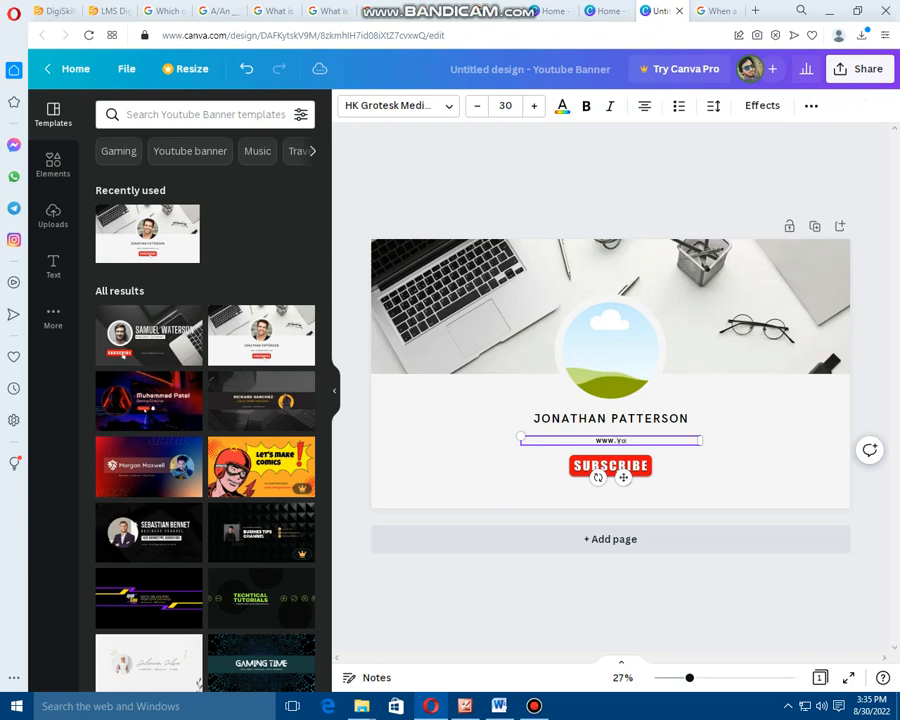
type("www.youtube.com")
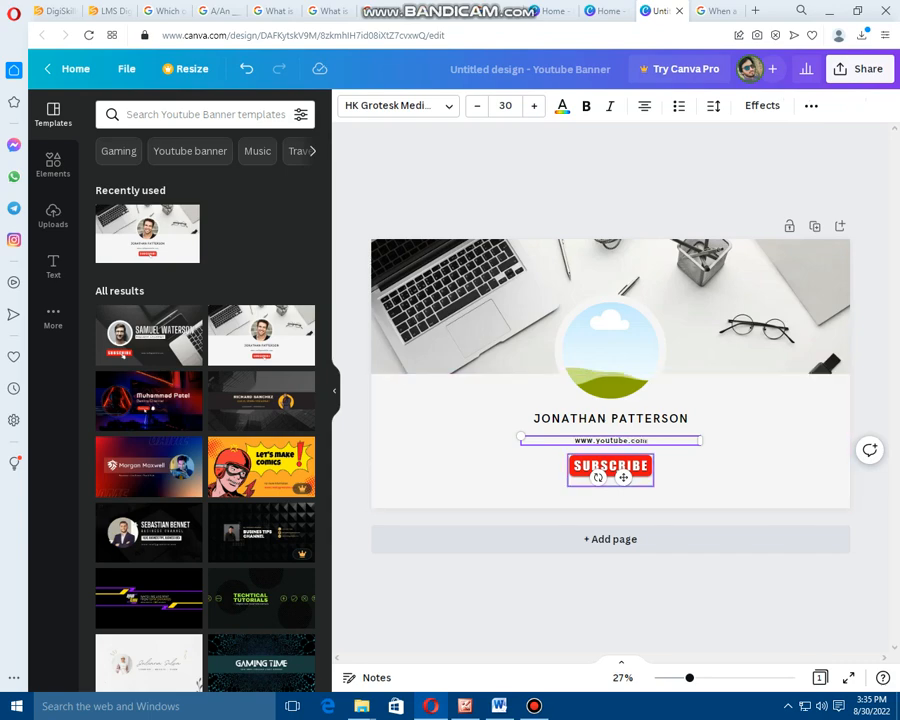
Step: Insert the uploaded cutout photo of the man in sunglasses and dark jacket into the banner's empty circular frame
left_click(610, 349)
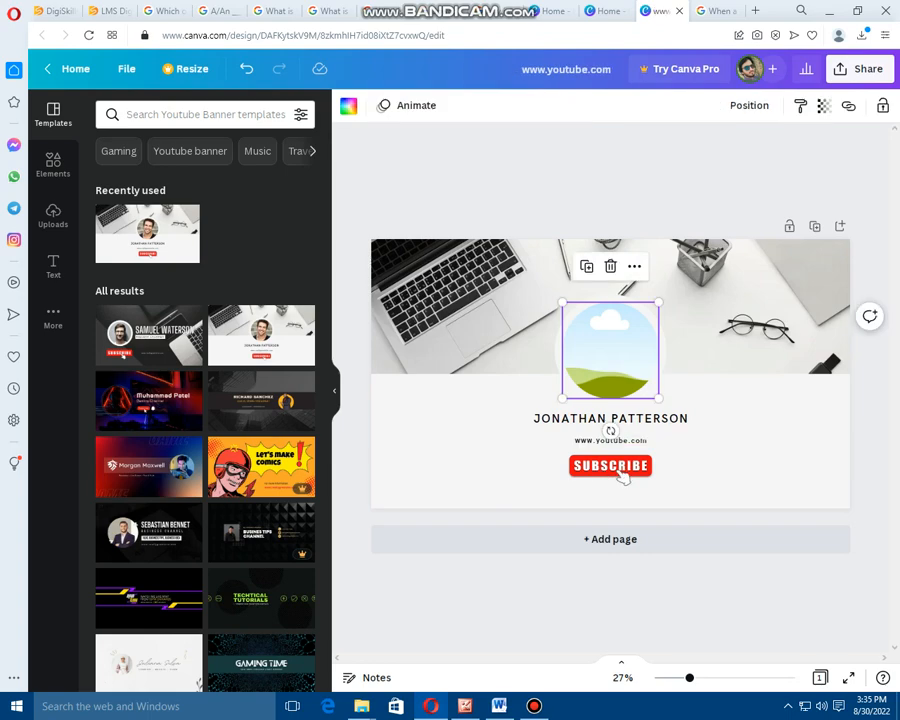
left_click(53, 215)
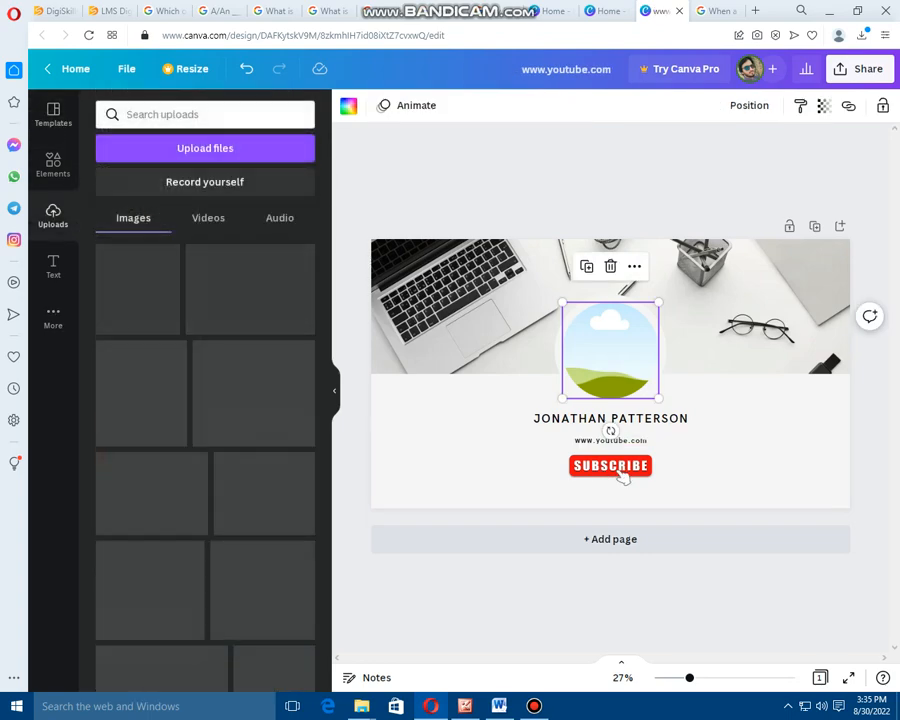
left_click(131, 290)
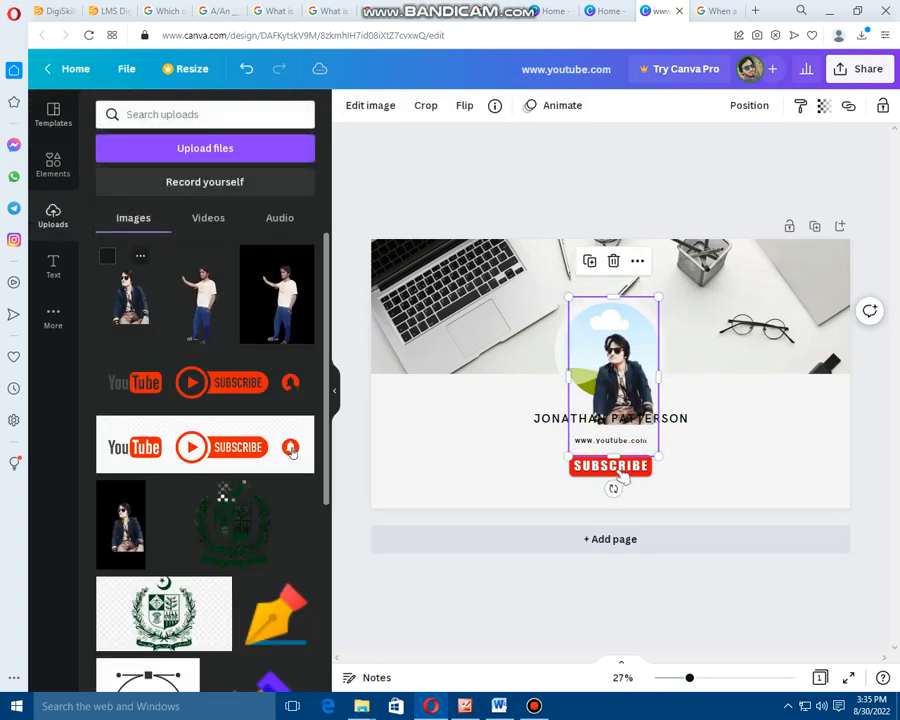
left_click_drag(613, 376, 610, 373)
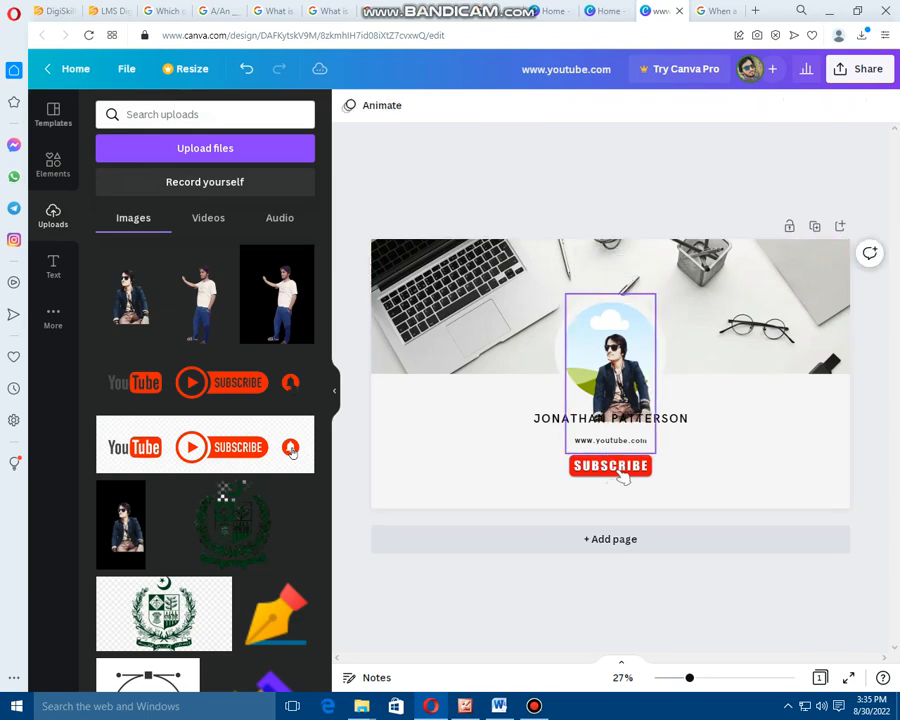
left_click_drag(622, 478, 622, 477)
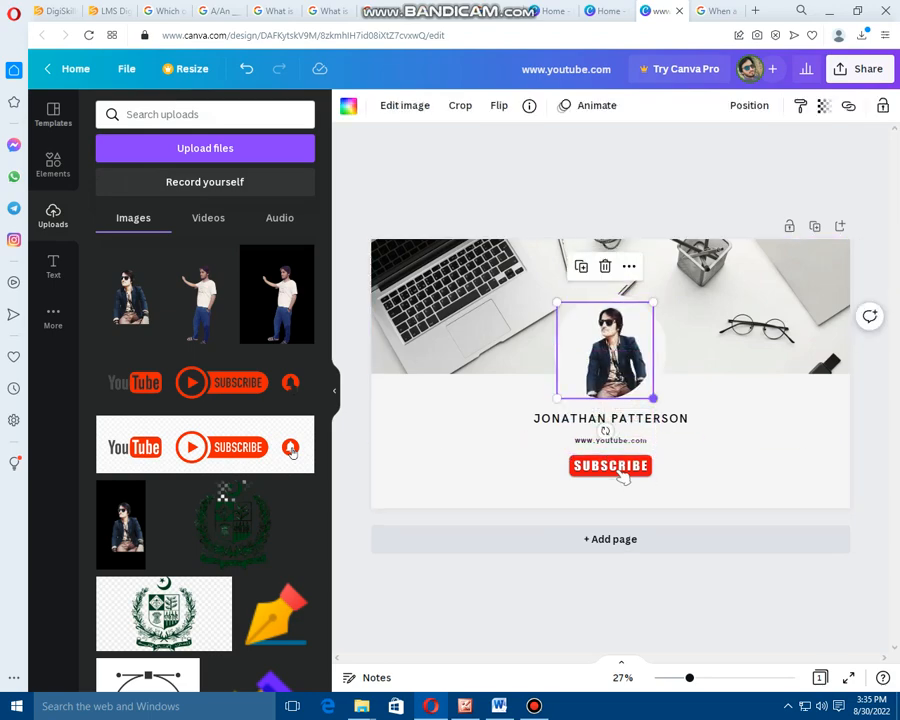
Step: Enlarge the framed portrait slightly and reposition it over the white circle, just above the name
left_click_drag(653, 398, 682, 427)
left_click_drag(619, 364, 605, 351)
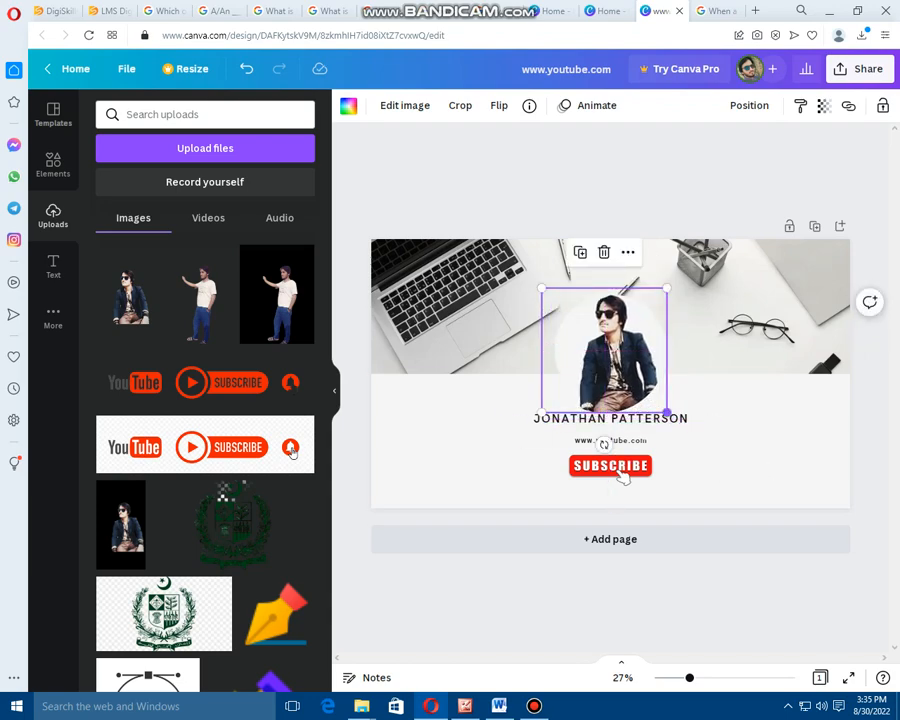
left_click_drag(667, 411, 649, 394)
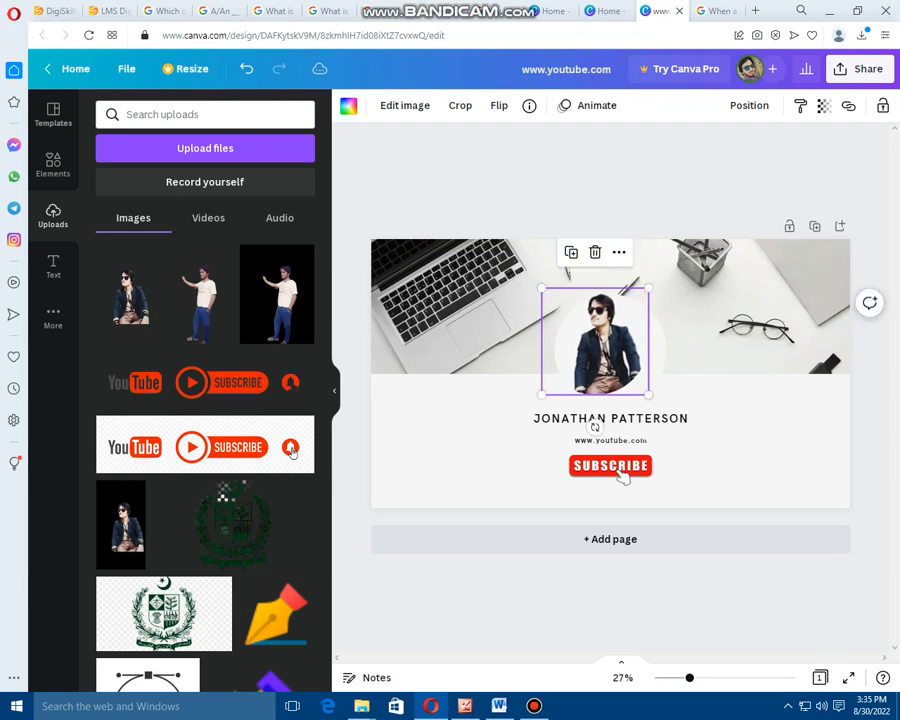
left_click_drag(595, 341, 608, 339)
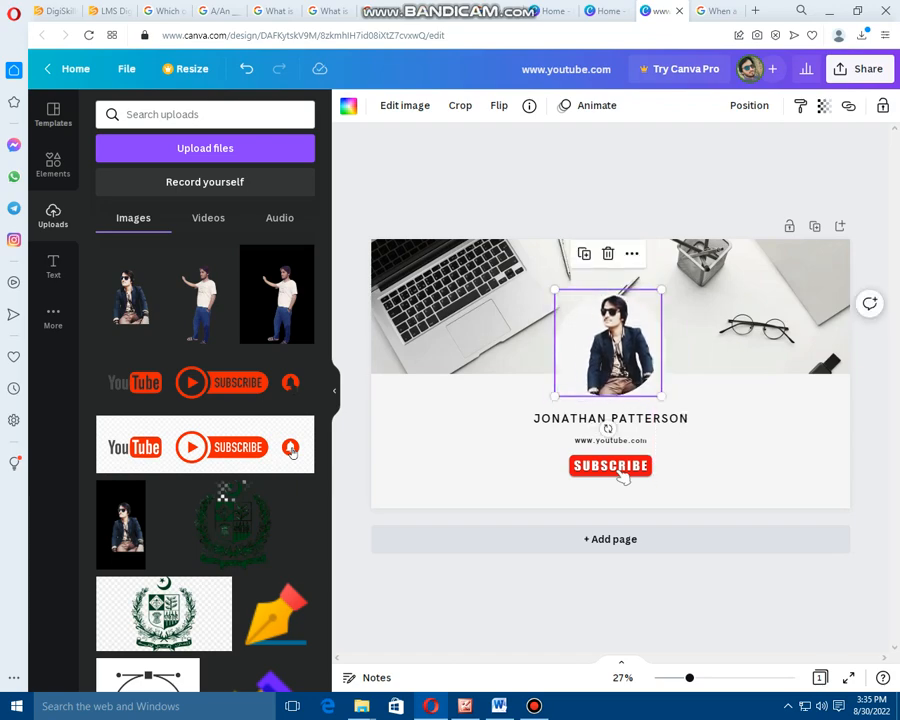
left_click(700, 330)
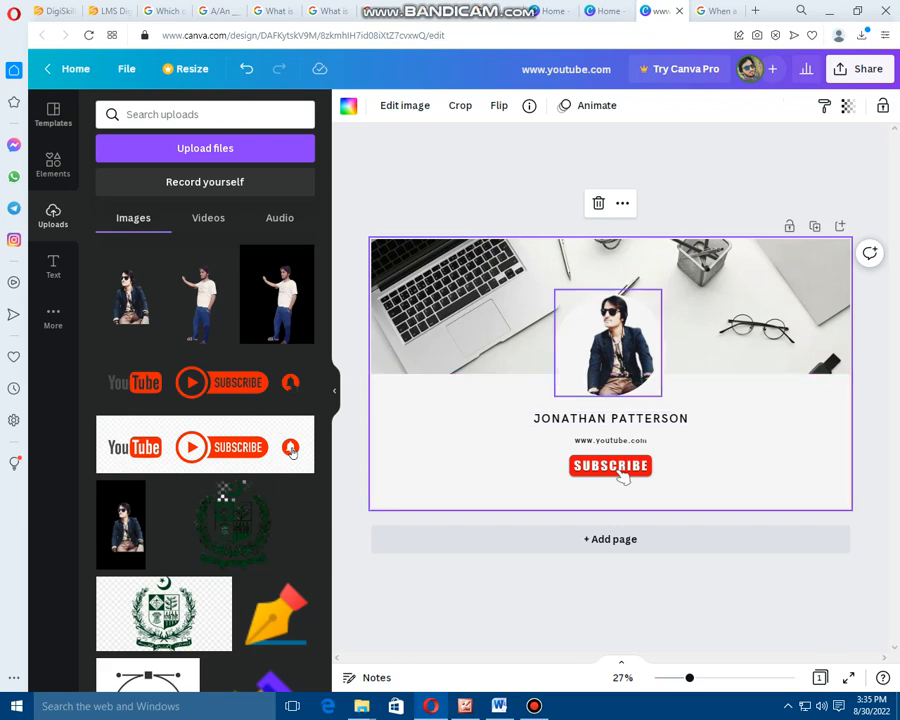
left_click_drag(607, 342, 599, 342)
left_click_drag(654, 396, 667, 409)
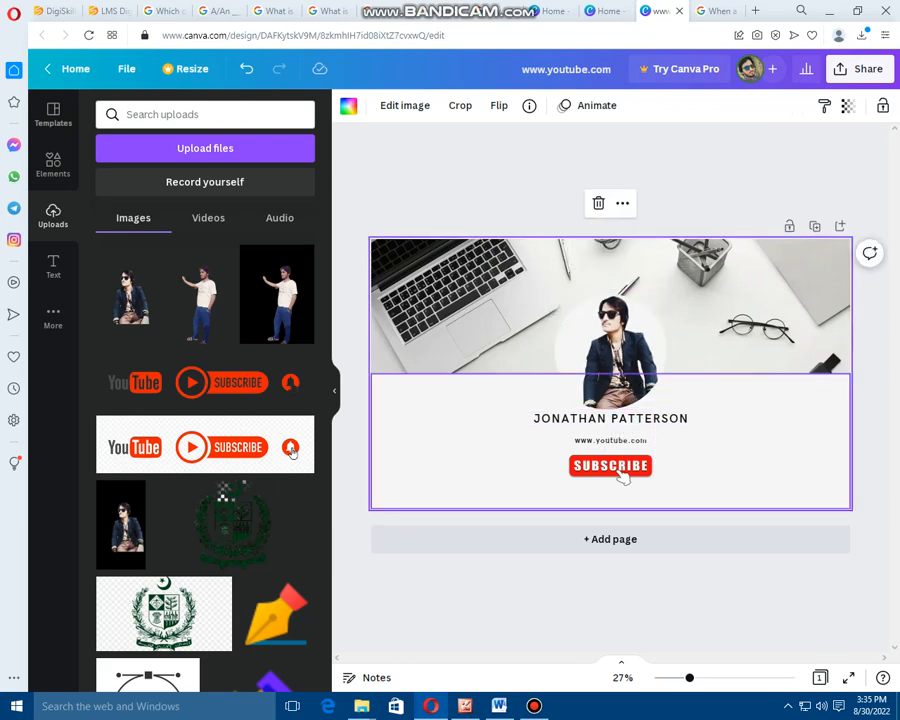
left_click(622, 477)
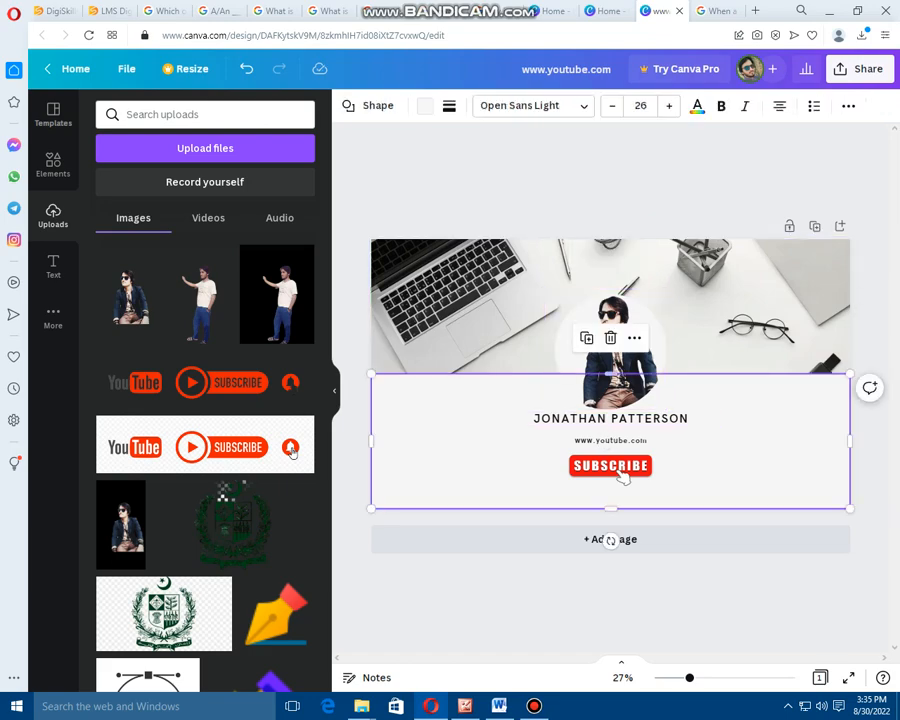
Step: Try red, dark red and other text colours on the light panel behind the name
left_click(622, 477)
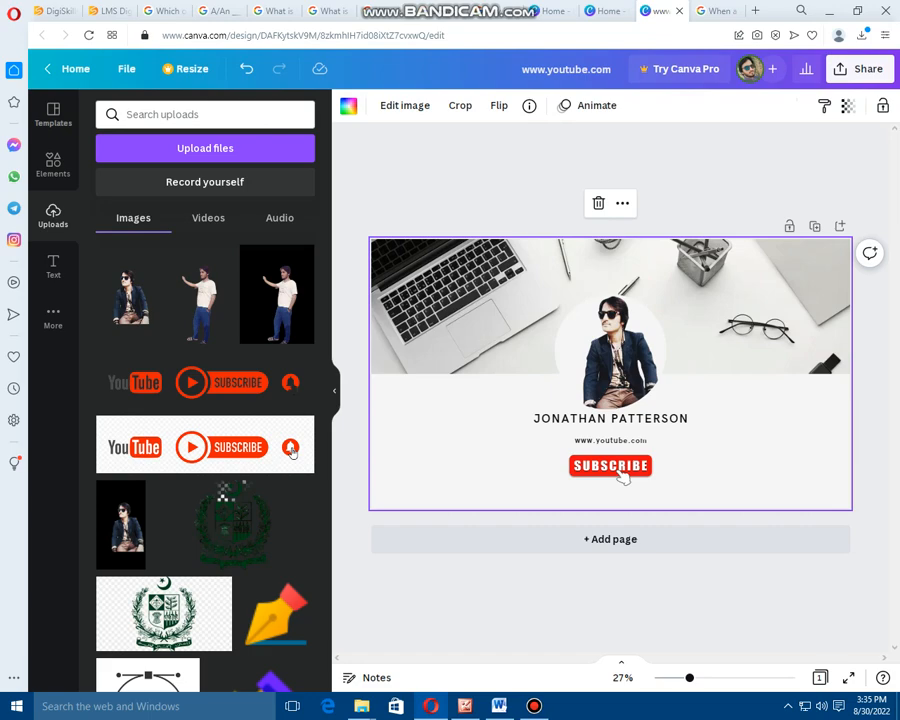
left_click(622, 477)
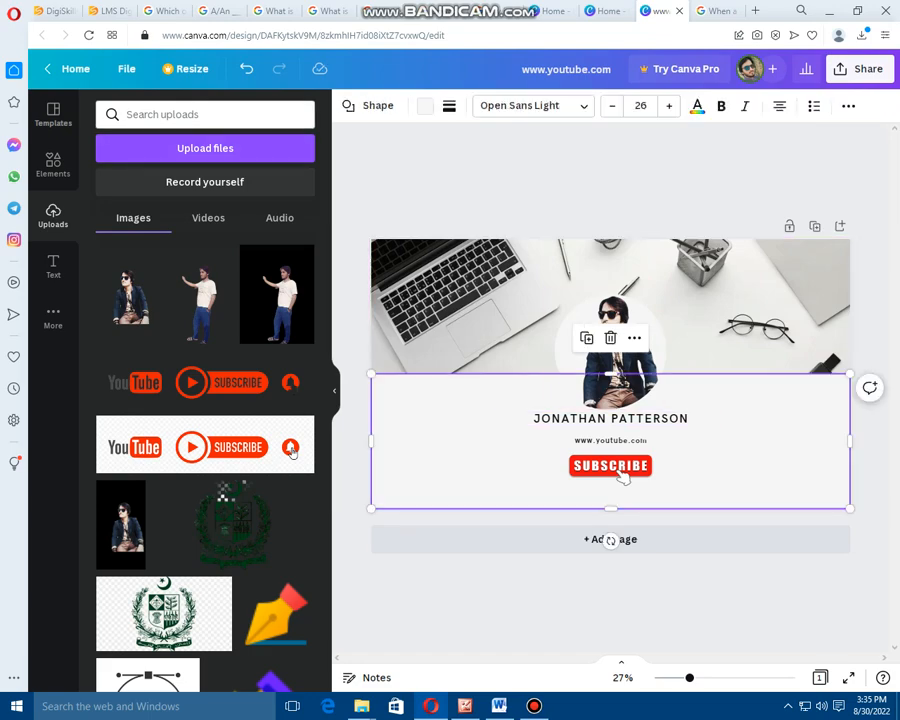
left_click(697, 106)
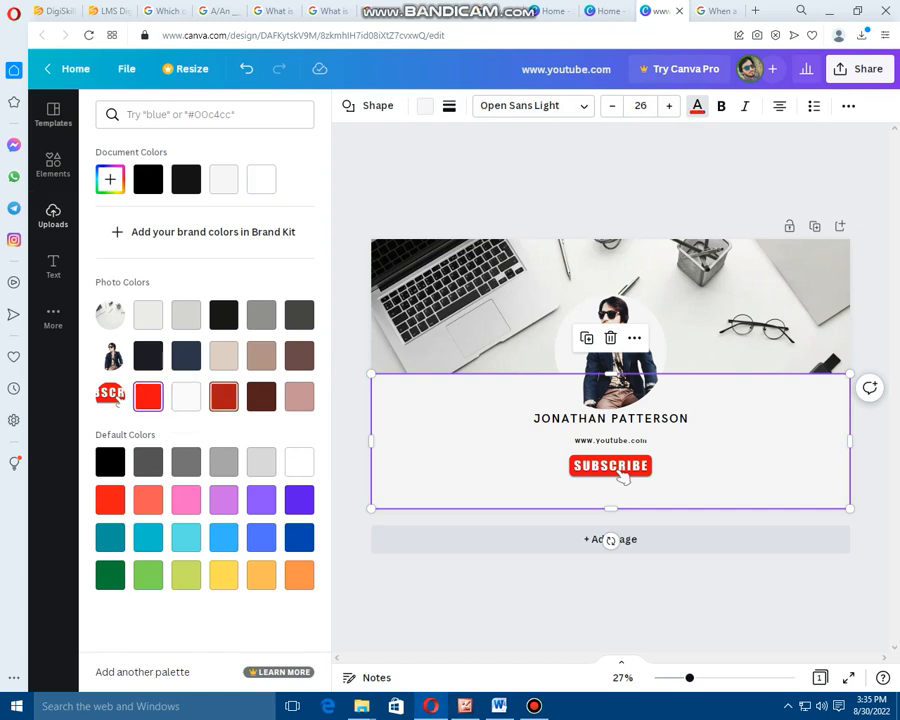
left_click(224, 397)
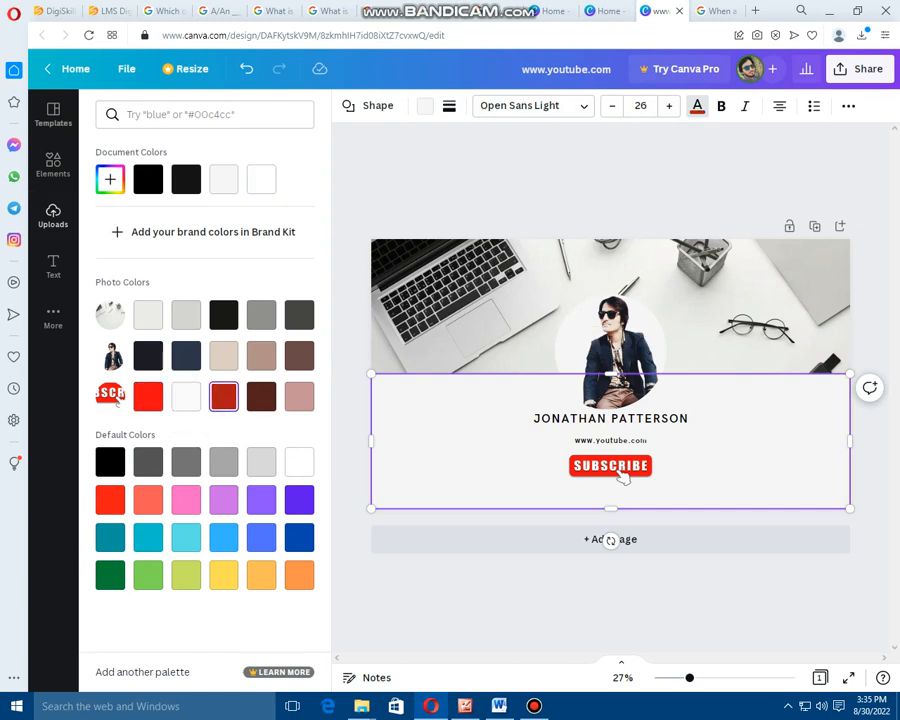
left_click(224, 500)
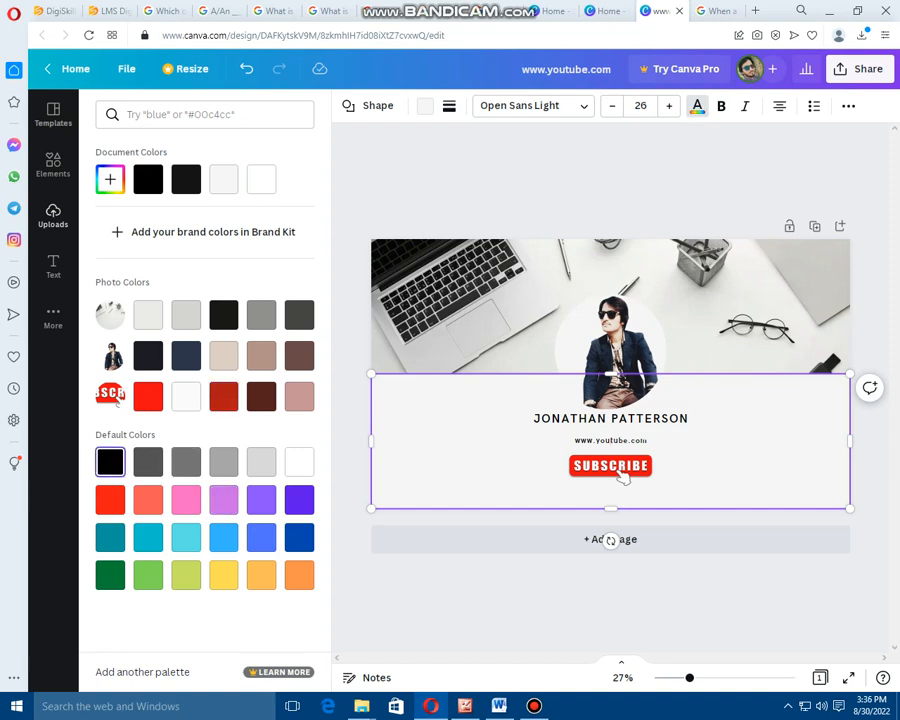
Step: Lower the light panel's top edge slightly to uncover more of the desk background photo
mouse_move(611, 374)
left_mouse_down()
mouse_move(619, 430)
mouse_move(619, 387)
left_mouse_up()
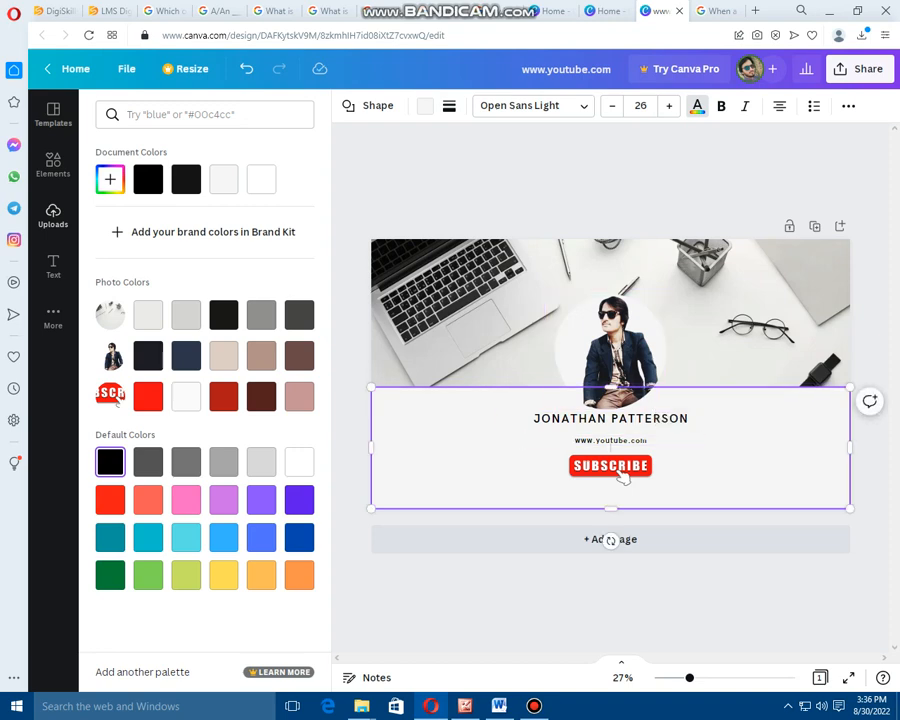
left_click(610, 446)
left_click(622, 477)
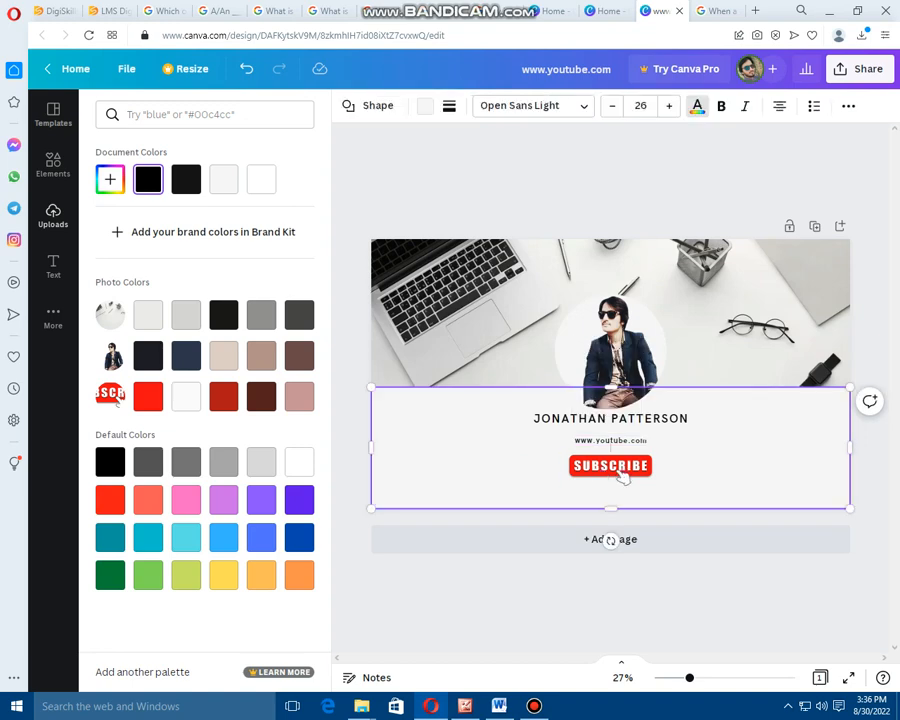
Step: Recolour the website text with the near-black document colour and set the light panel's text colour to dark blue
left_click(611, 440)
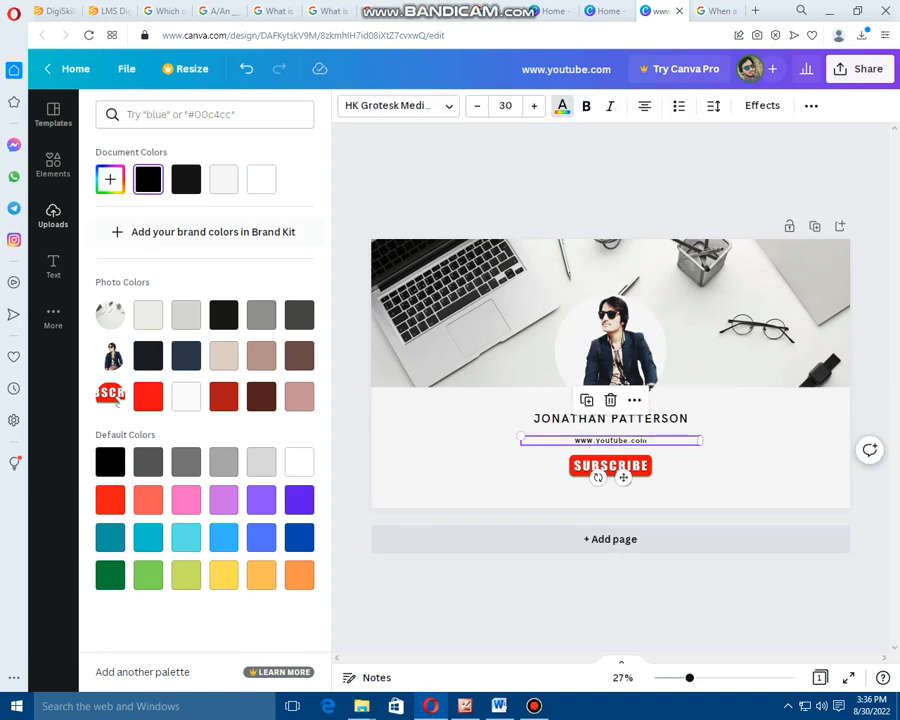
left_click(186, 179)
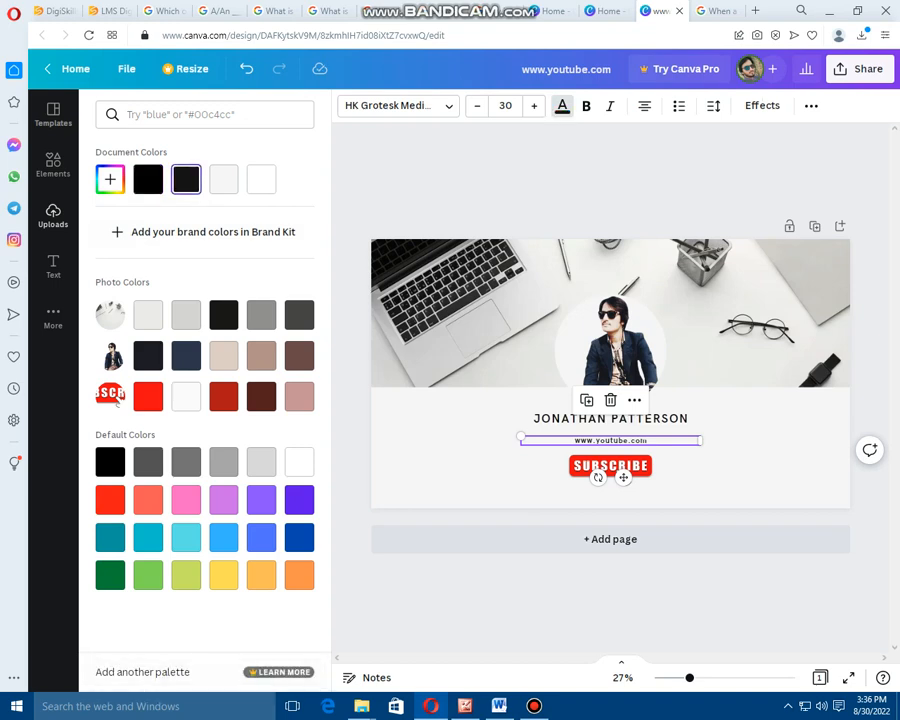
left_click(622, 478)
left_click(299, 537)
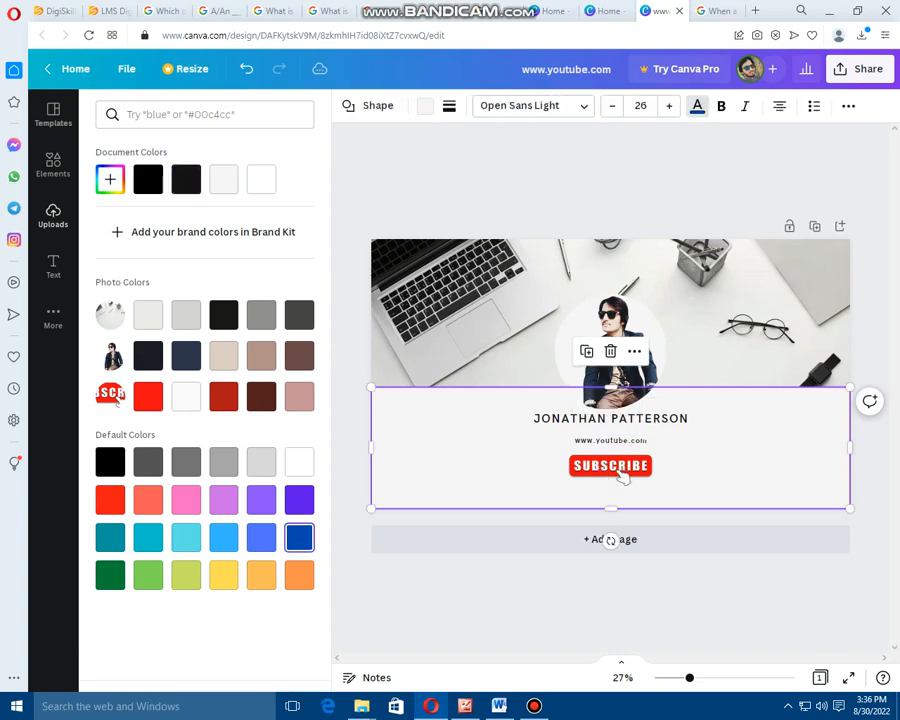
key("Escape")
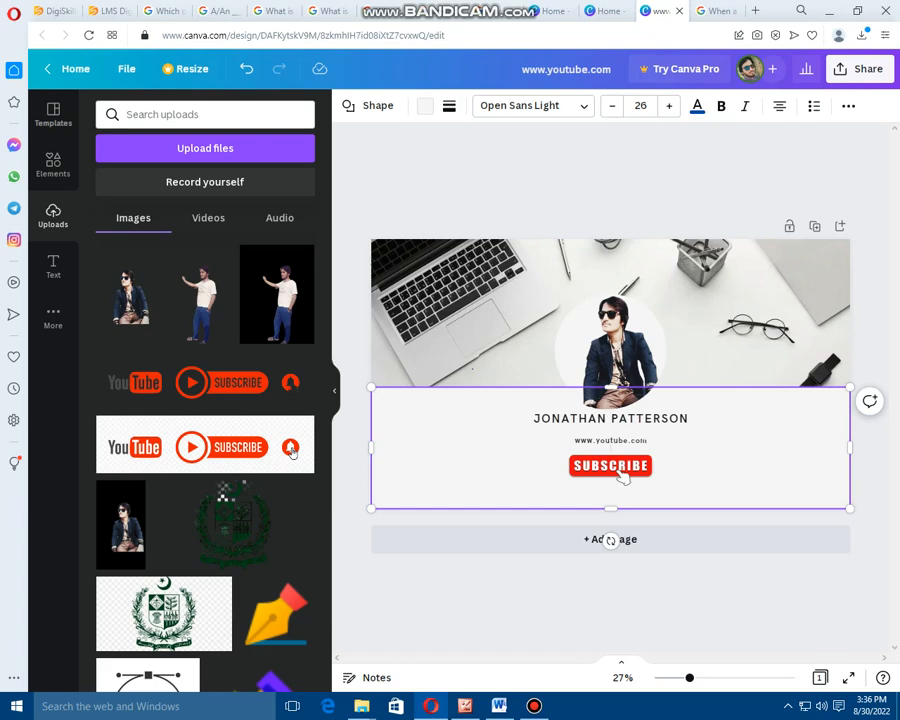
left_click(621, 478)
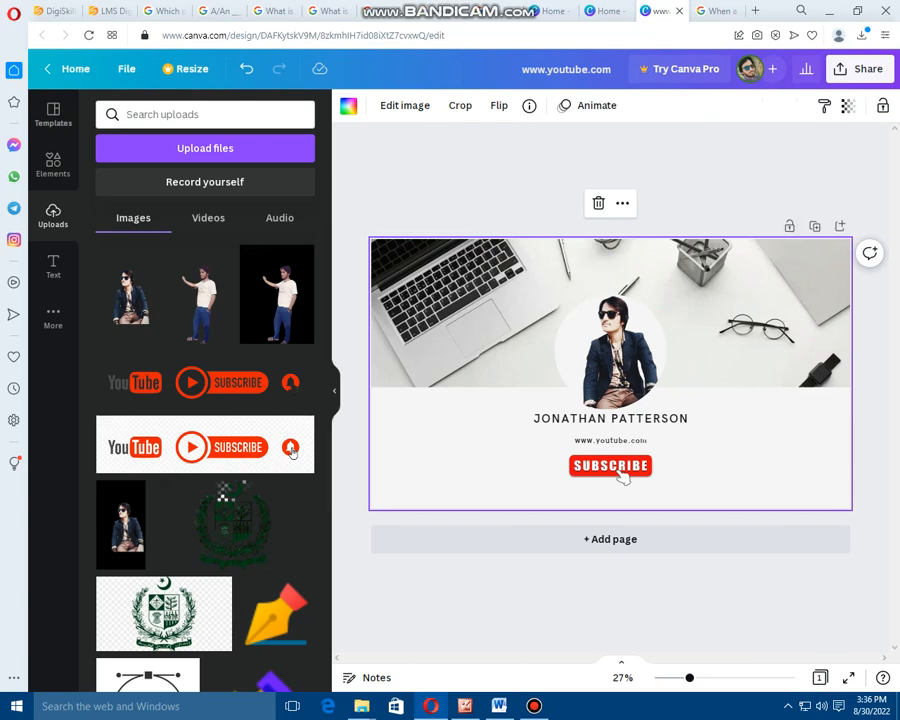
left_click(404, 105)
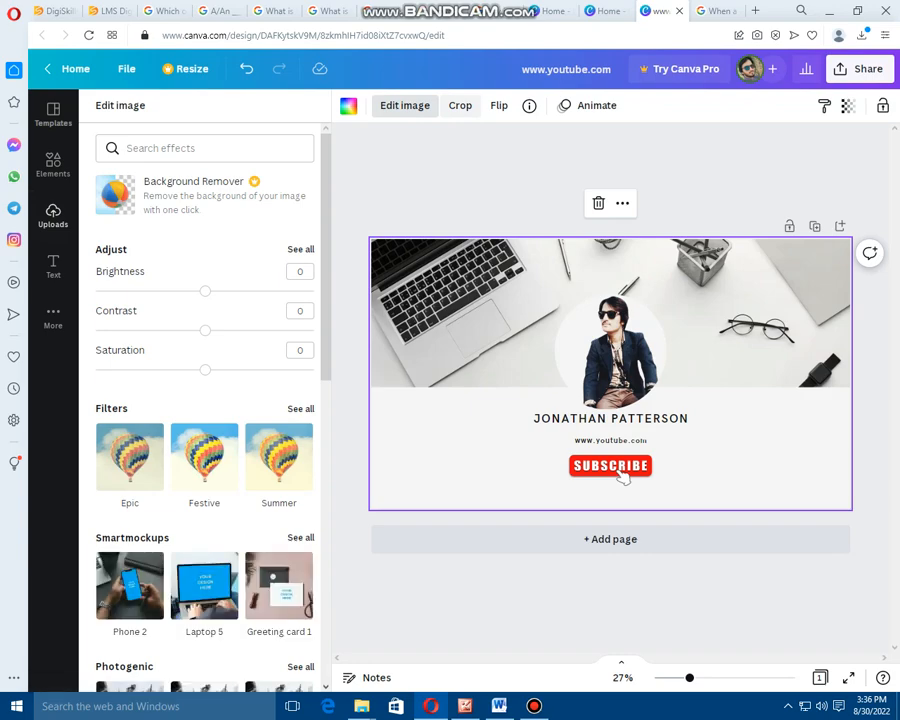
left_click(459, 105)
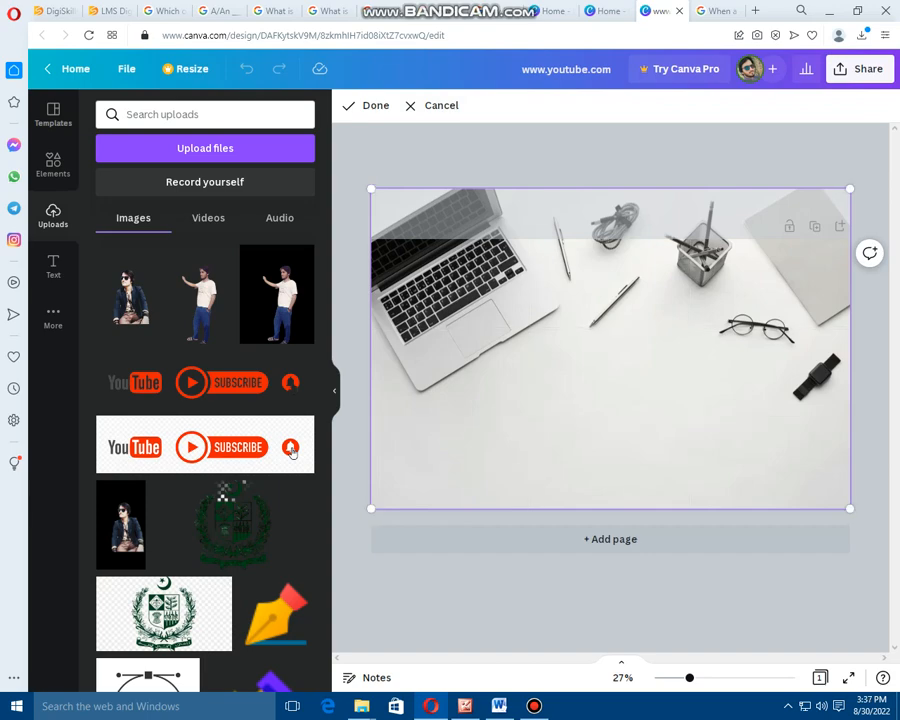
left_click_drag(371, 188, 371, 188)
left_click(370, 105)
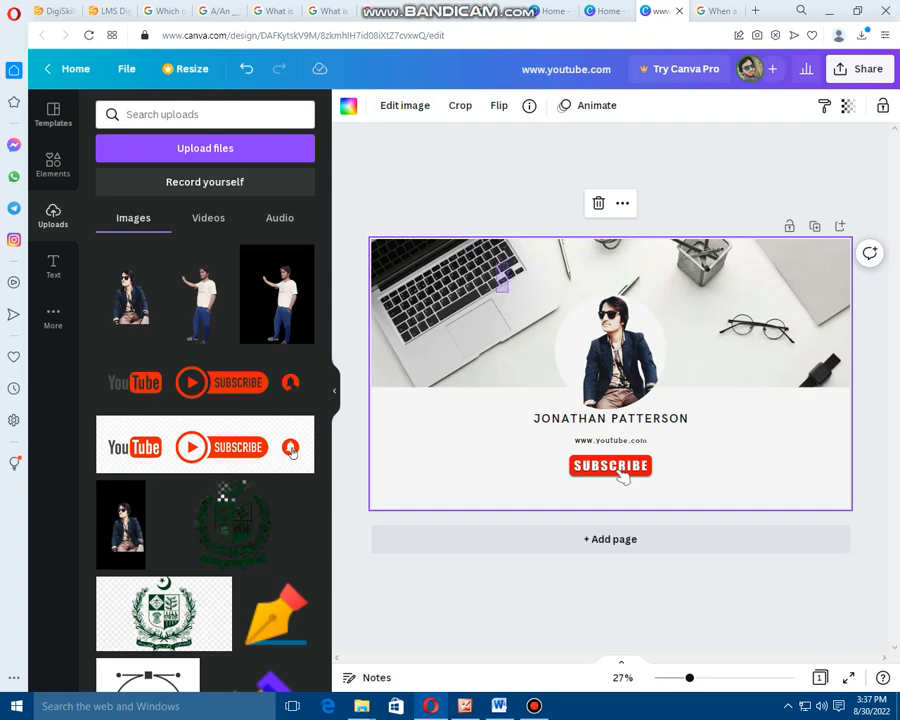
left_click_drag(489, 287, 501, 326)
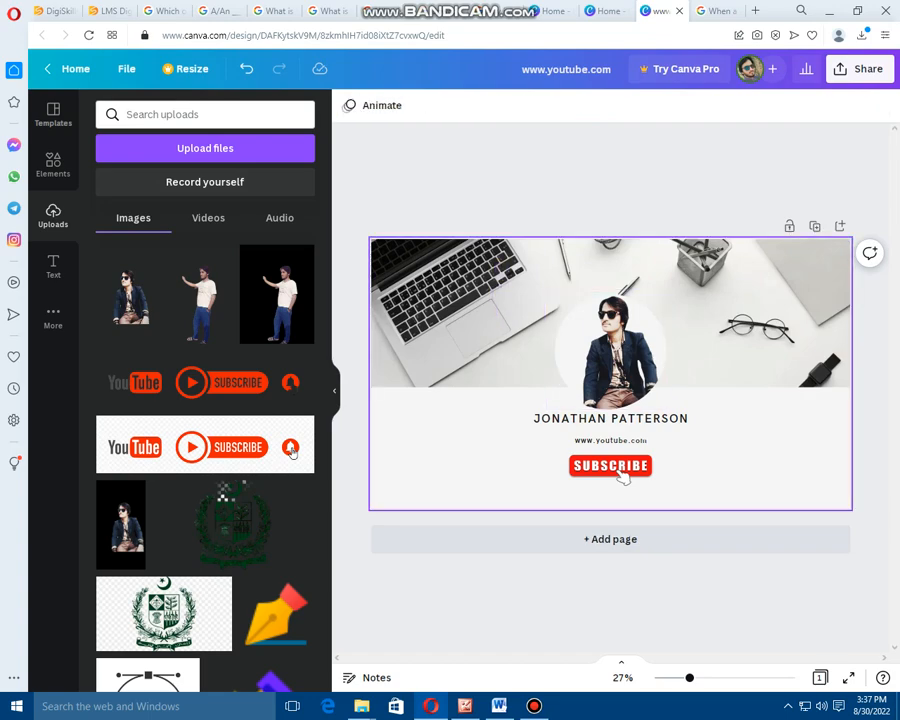
Step: Reposition the desk background photo downward in its crop until its upper edge meets the banner's upper edge
double_click(498, 268)
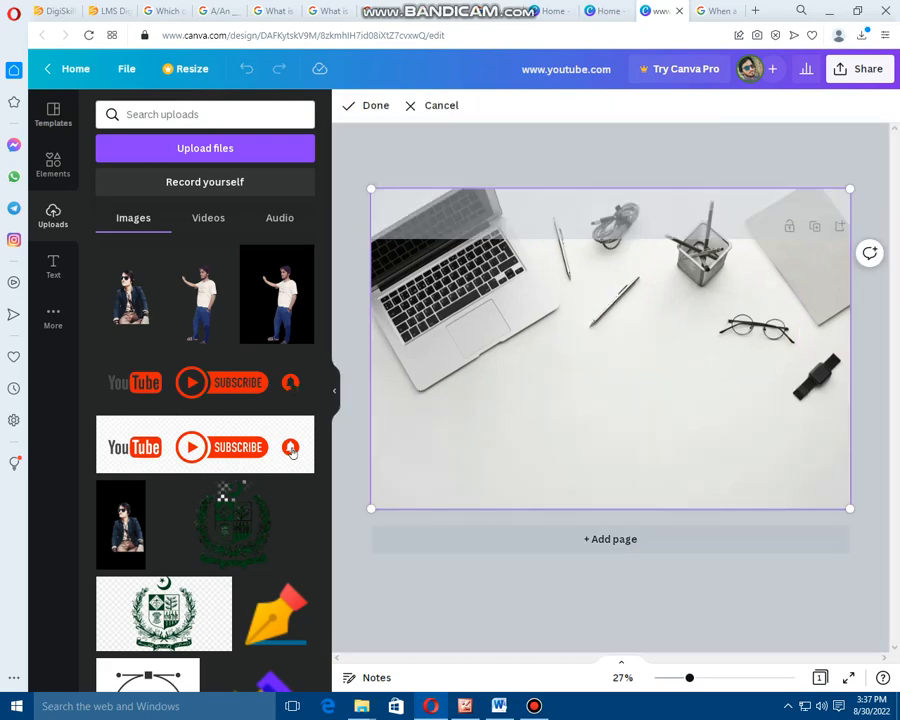
left_click_drag(610, 348, 610, 396)
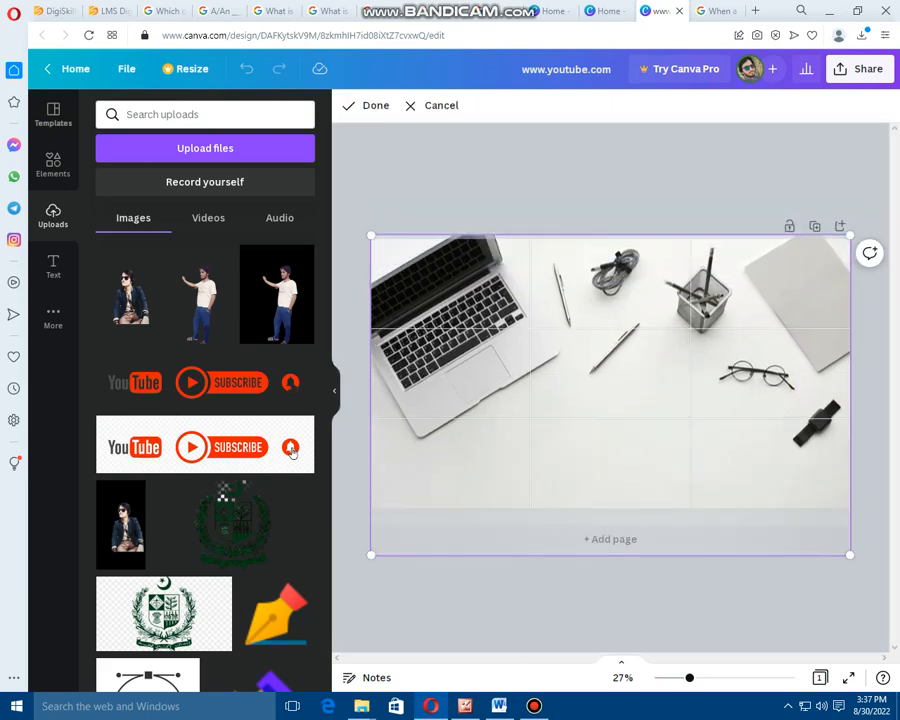
key("Return")
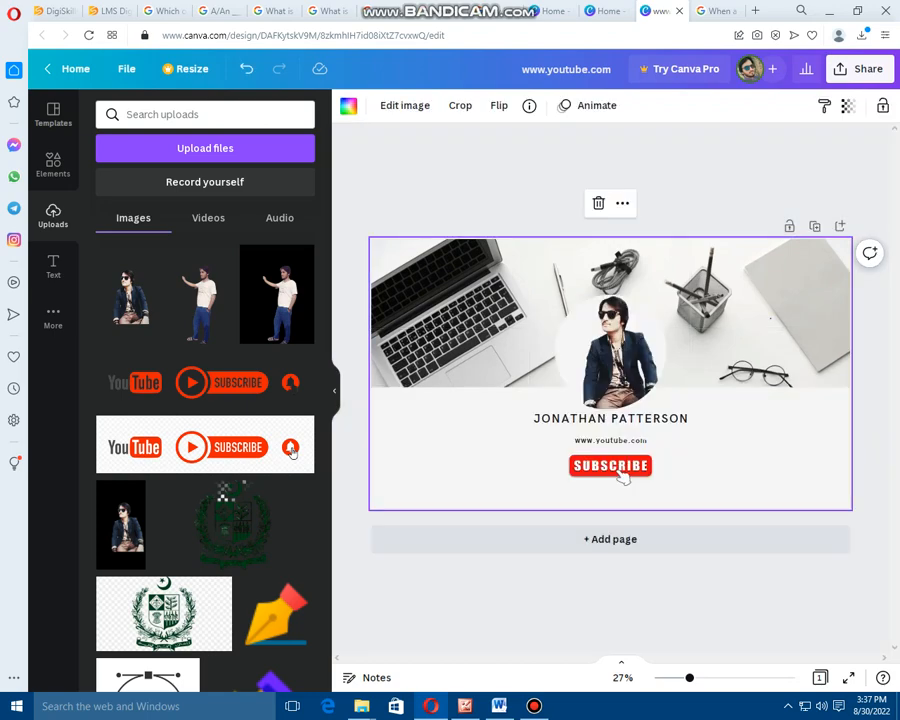
key("Return")
left_click_drag(610, 396, 610, 400)
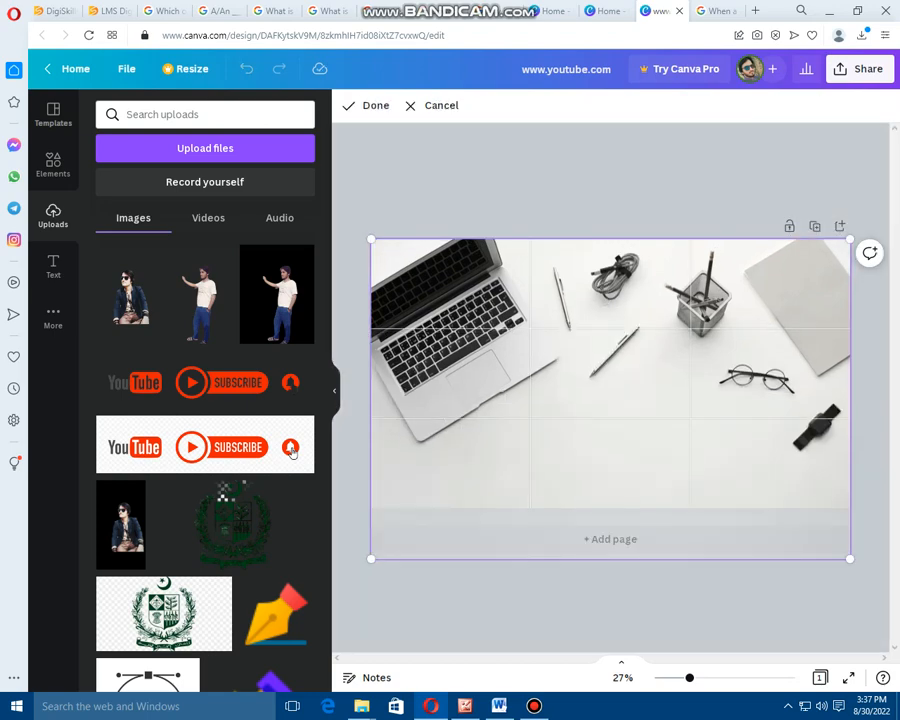
key("Return")
Step: Shift the light panel slightly up and to the left, and lower its top edge to the base of the portrait
left_click(620, 472)
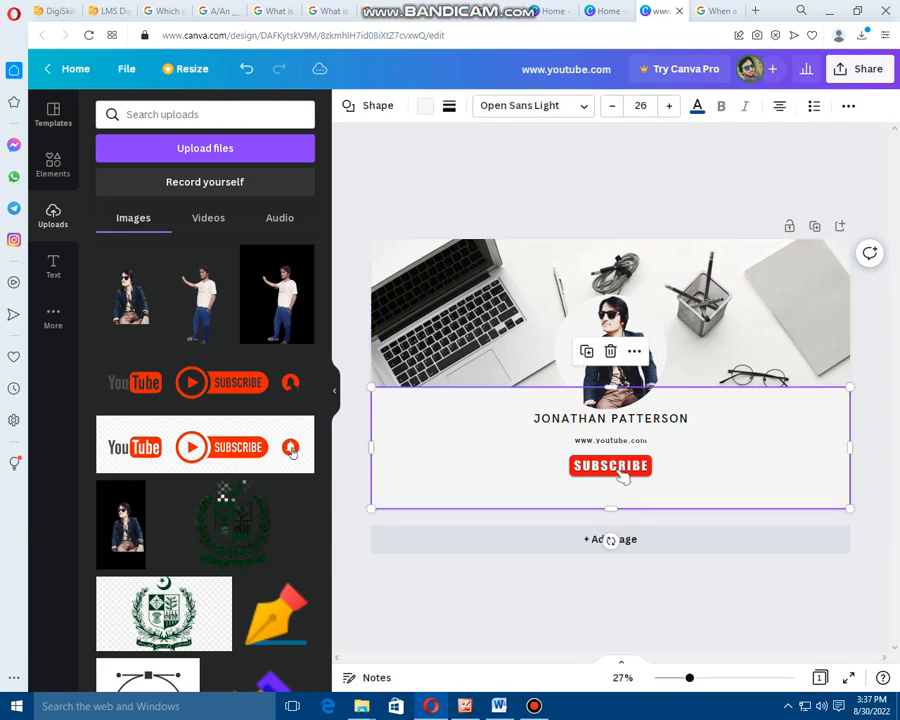
mouse_move(480, 460)
left_mouse_down()
mouse_move(483, 604)
mouse_move(469, 478)
left_mouse_up()
left_click_drag(598, 454, 620, 475)
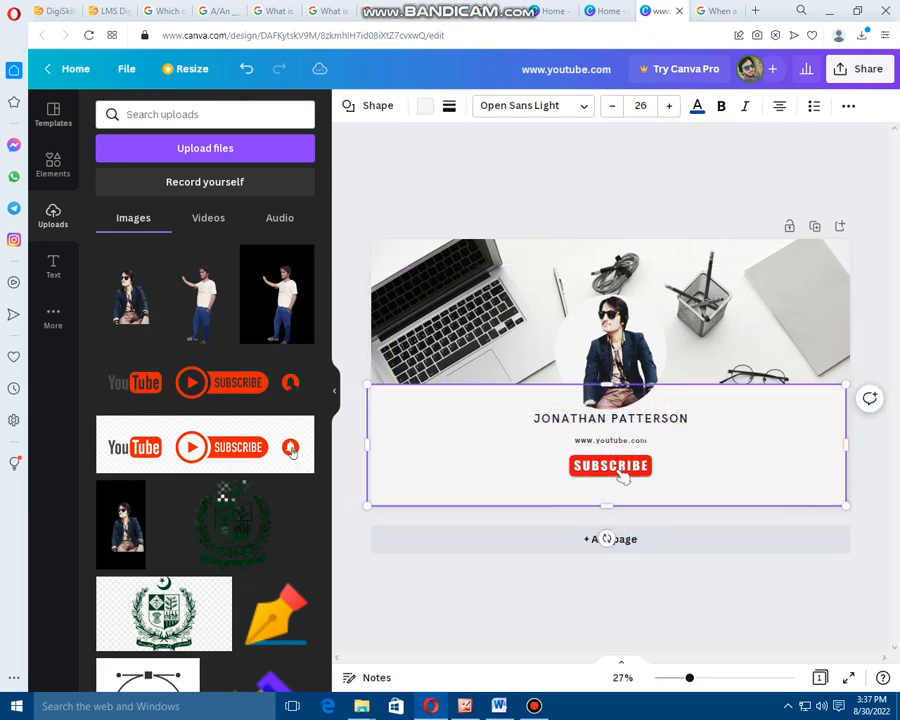
left_click(620, 475)
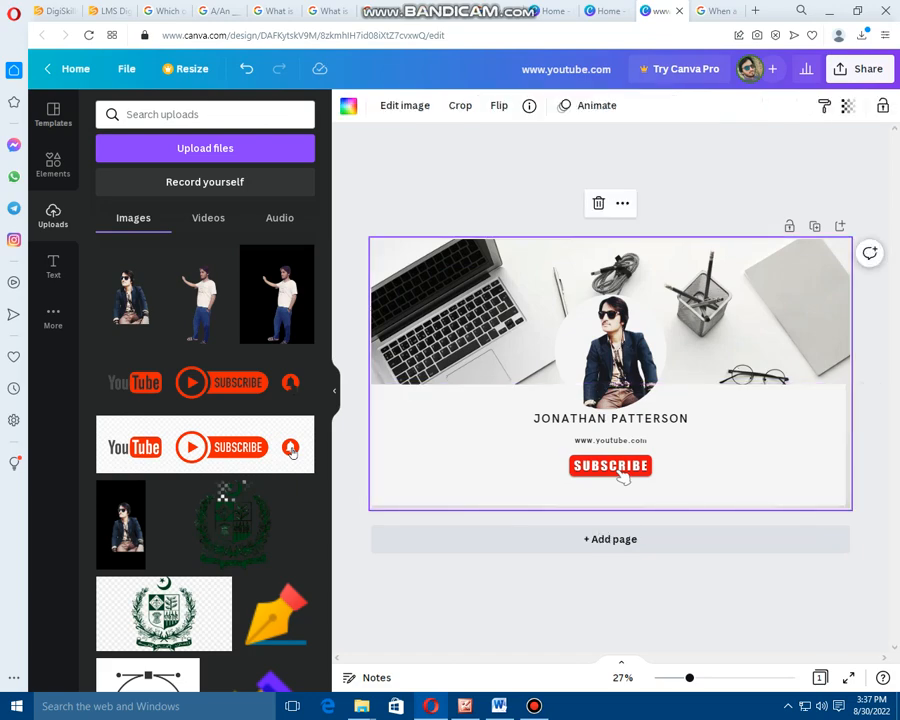
left_click(620, 475)
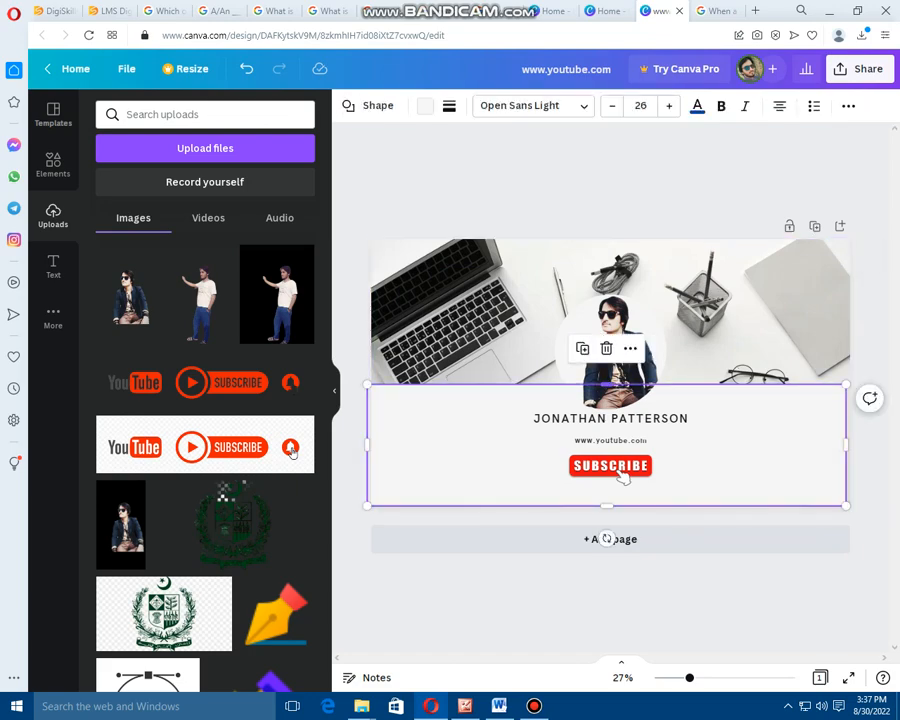
left_click_drag(606, 384, 606, 406)
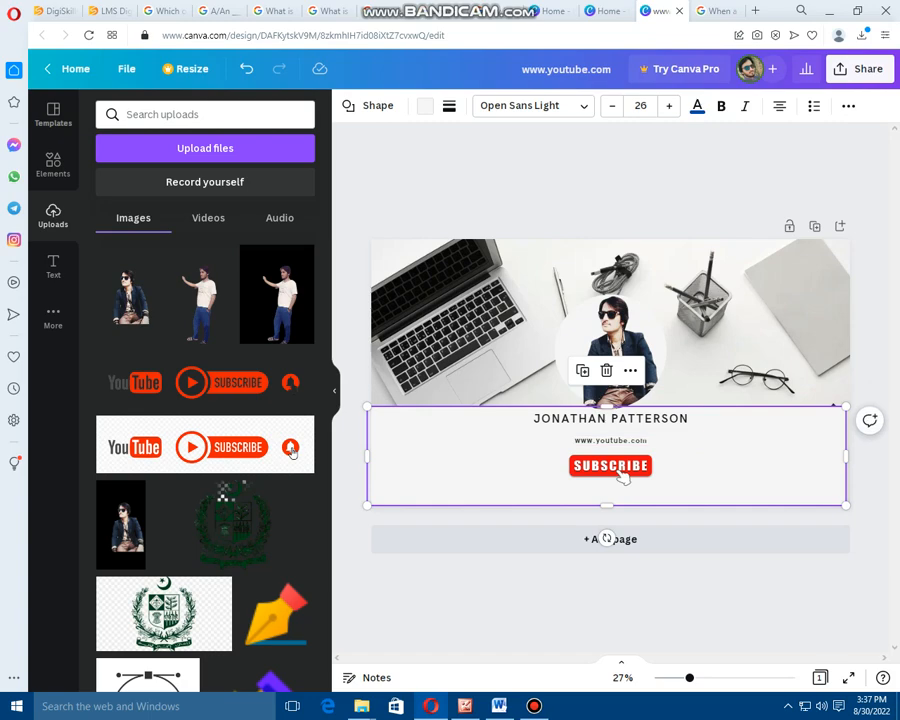
Step: Replace the sample name under the portrait with the channel owner's full name in capitals
left_click(688, 418)
left_click(688, 418)
left_click(688, 418)
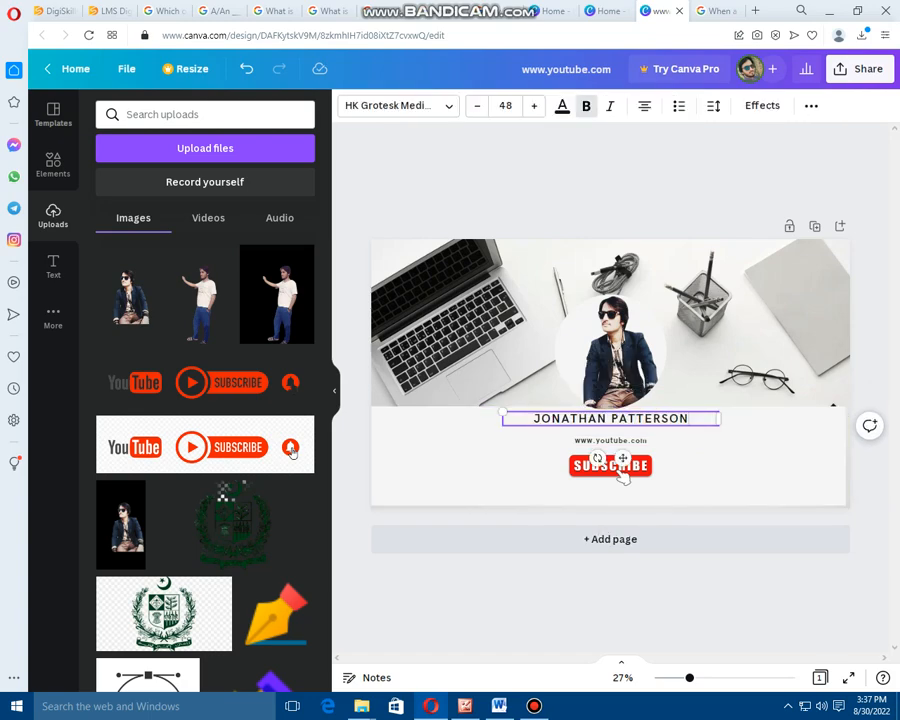
key("BackSpace")
key("BackSpace")
key("BackSpace")
key("BackSpace")
key("BackSpace")
key("BackSpace")
key("BackSpace")
key("BackSpace")
key("BackSpace")
key("BackSpace")
key("BackSpace")
key("BackSpace")
key("BackSpace")
key("BackSpace")
key("BackSpace")
key("BackSpace")
key("BackSpace")
key("BackSpace")
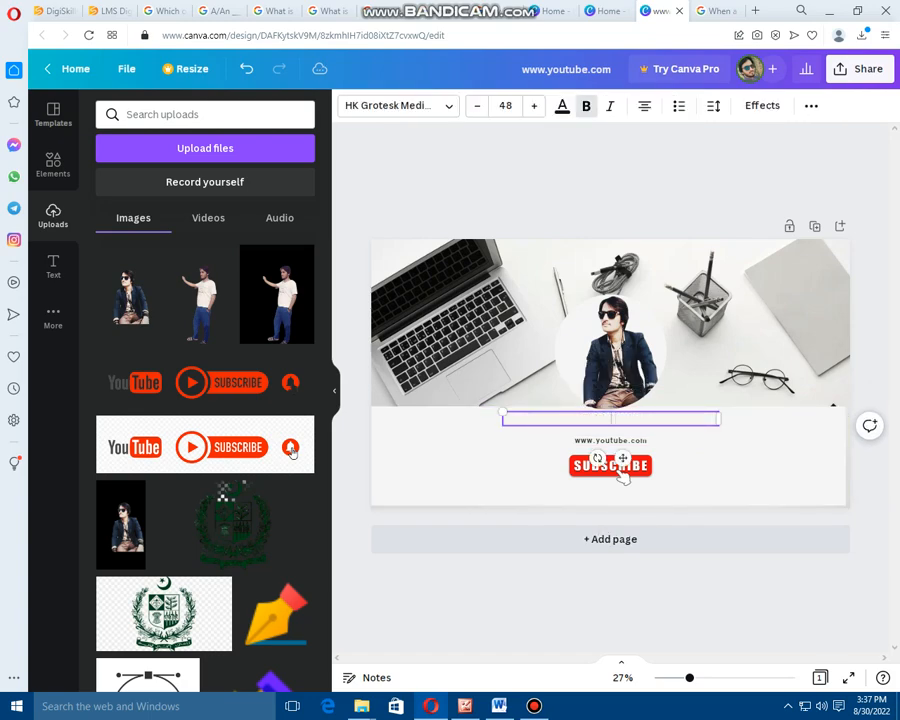
type("MUHAMMAD")
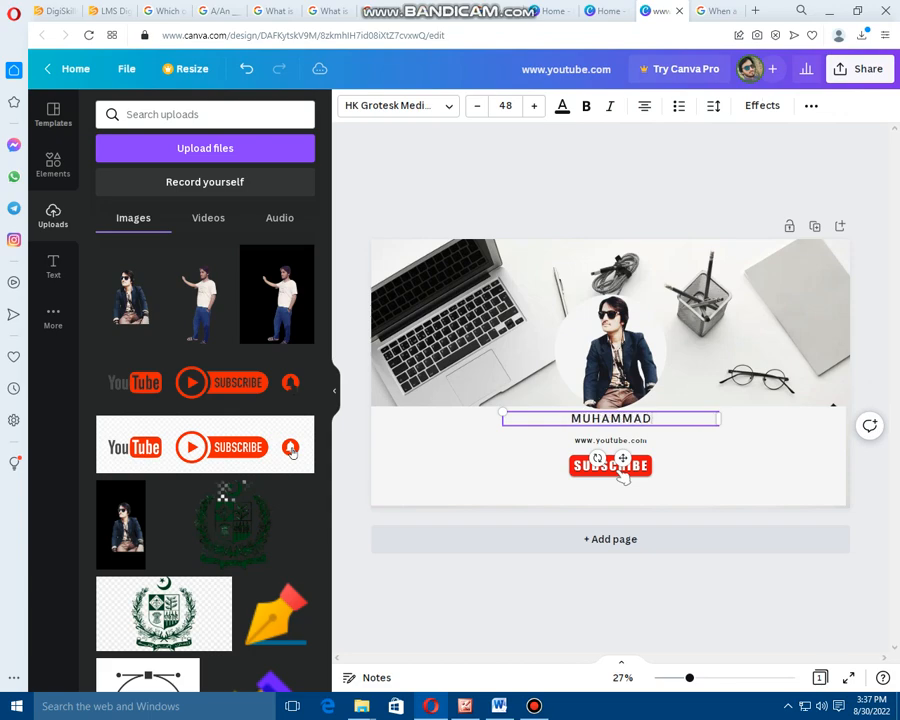
type(" RASHID")
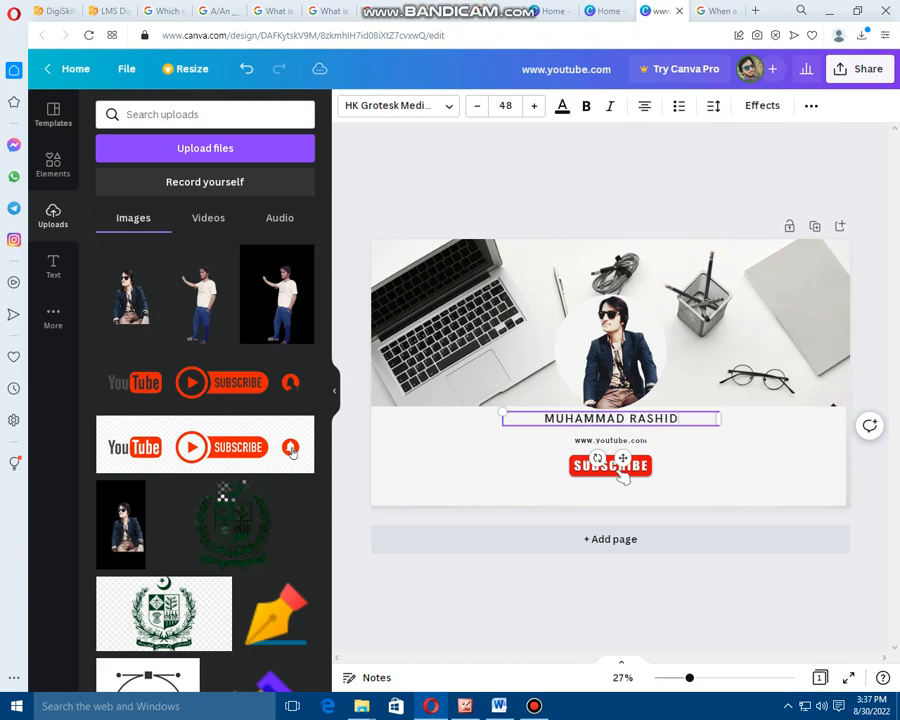
Step: Try blue and red on the whole name text and keep the dark blue document colour
key("ctrl+a")
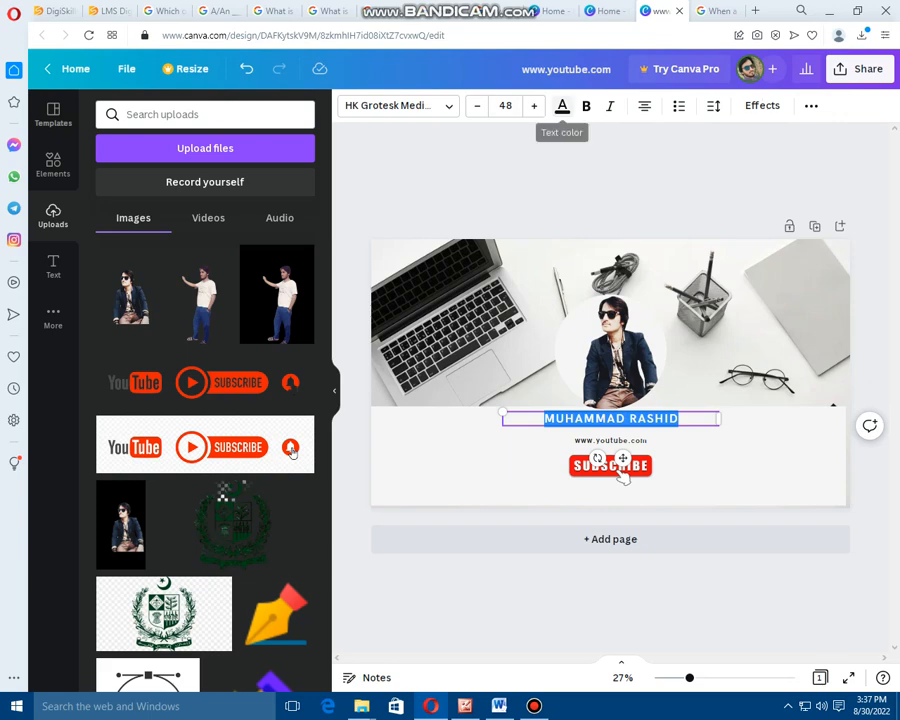
left_click(562, 105)
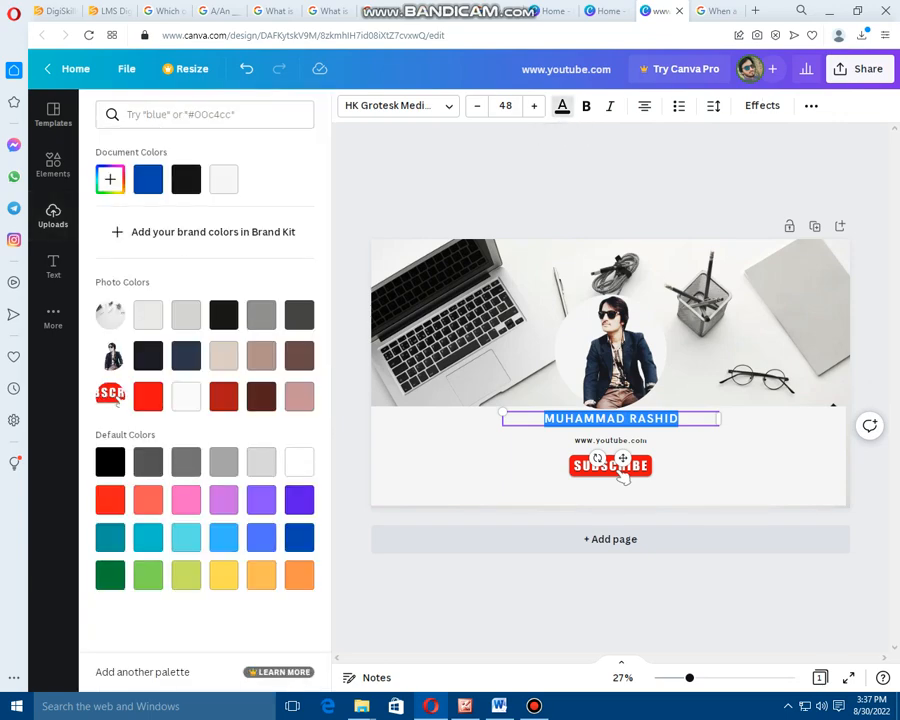
left_click(148, 179)
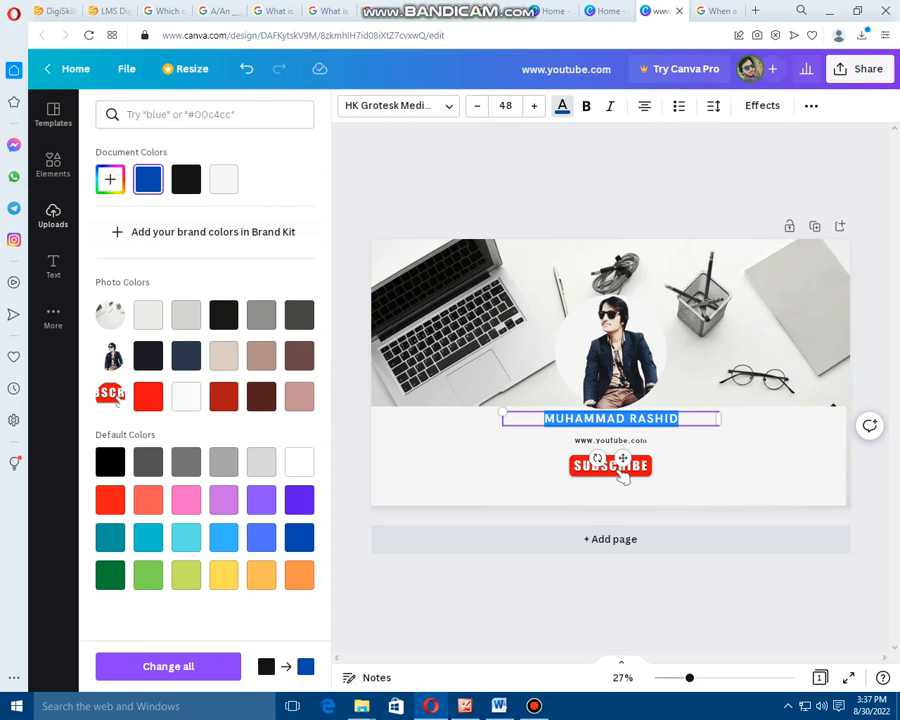
left_click(148, 396)
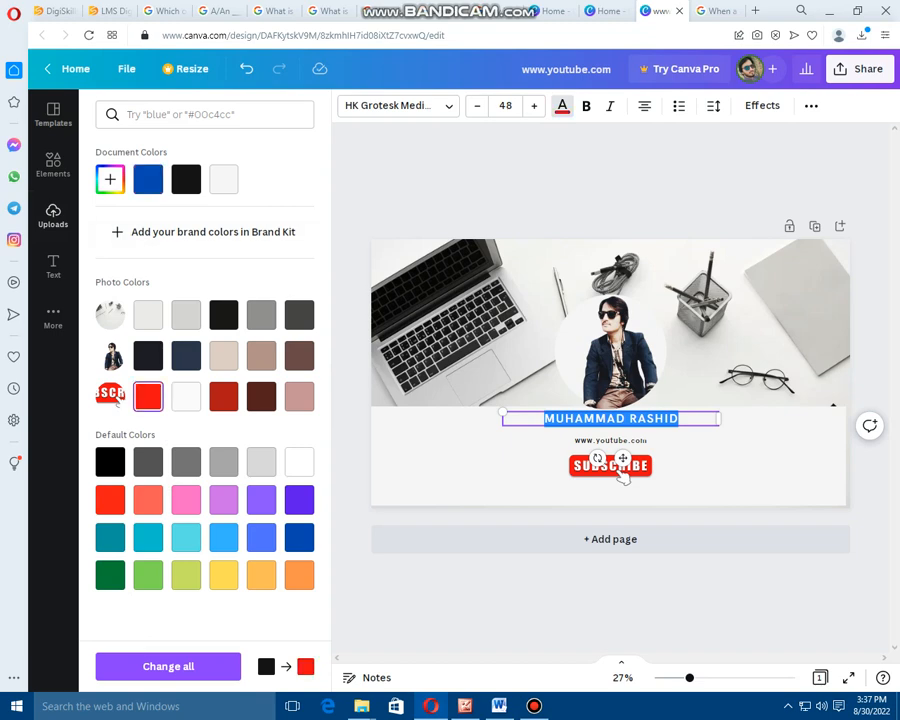
key("ctrl+z")
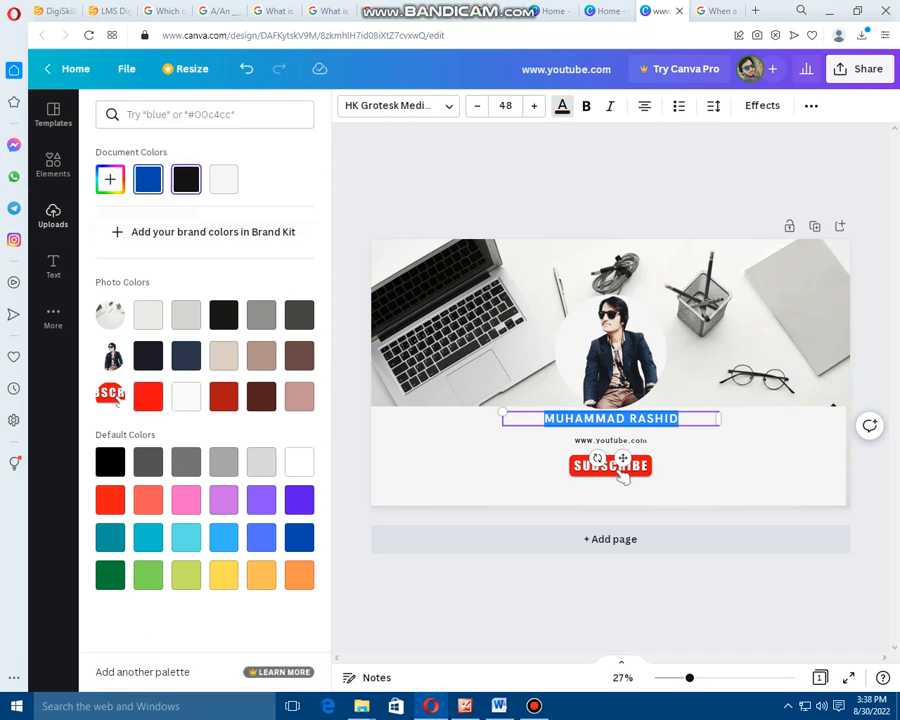
key("ctrl+y")
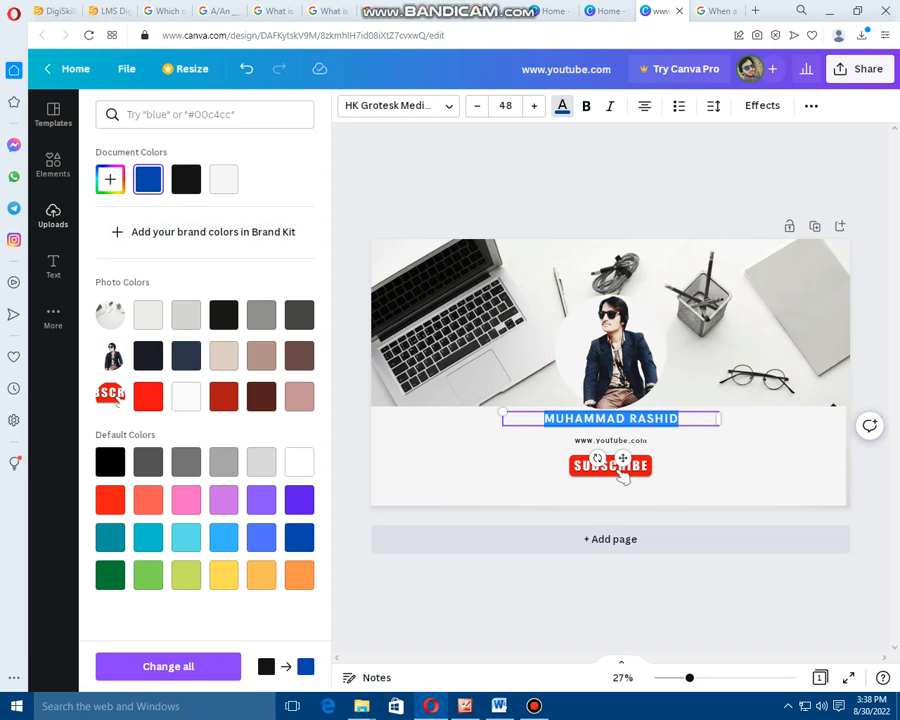
Step: Recolour the whole name text under the portrait with the red photo colour of the subscribe badge
left_click(678, 418)
key("ctrl+a")
left_click(148, 396)
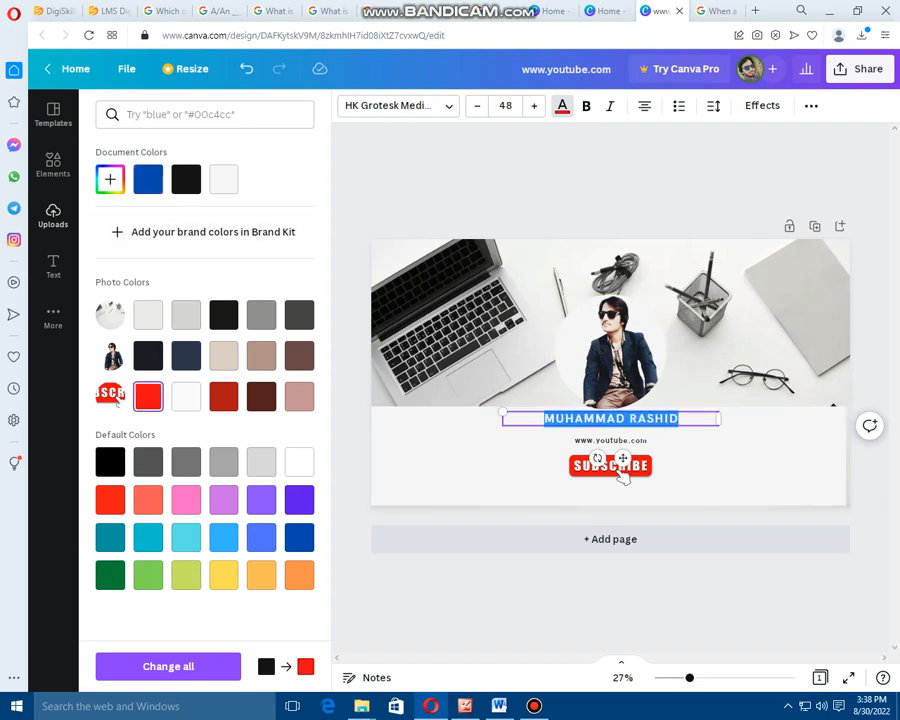
left_click(750, 455)
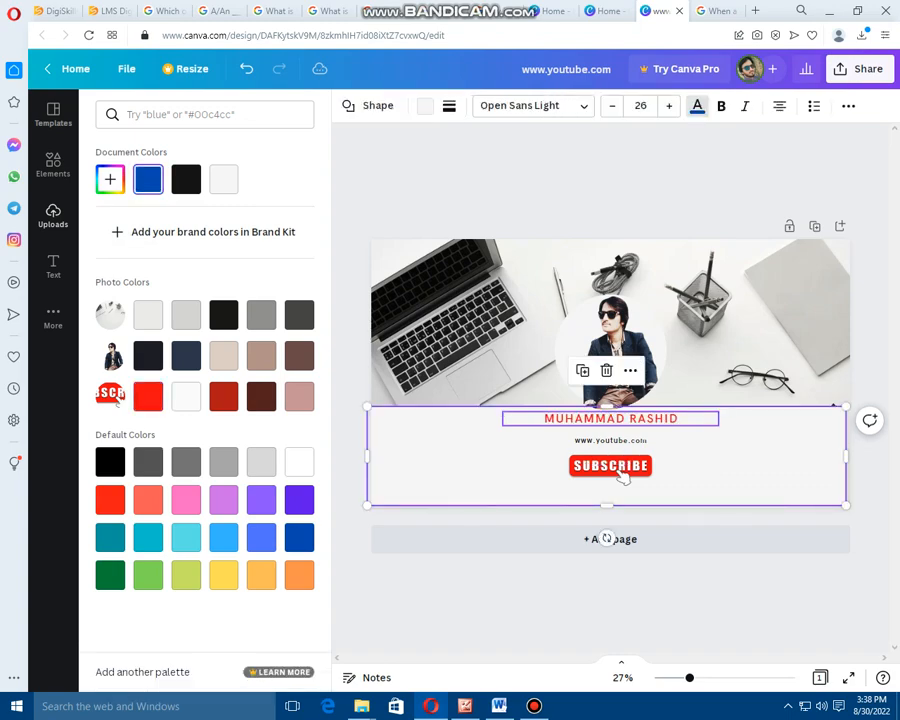
Step: Make the whole name text under the portrait bold and italic
left_click(610, 418)
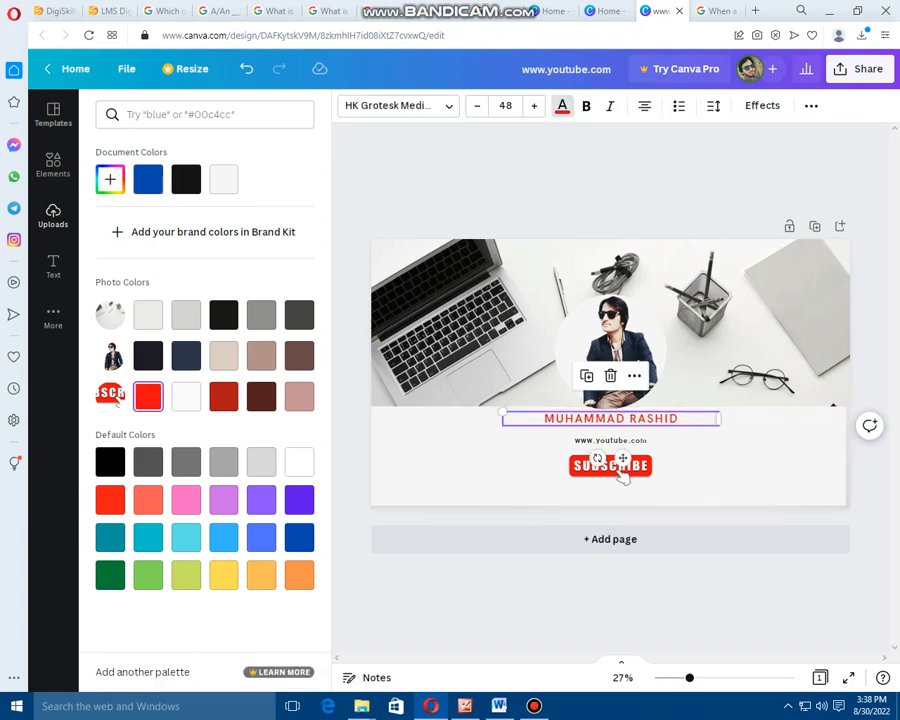
left_click_drag(679, 418, 629, 418)
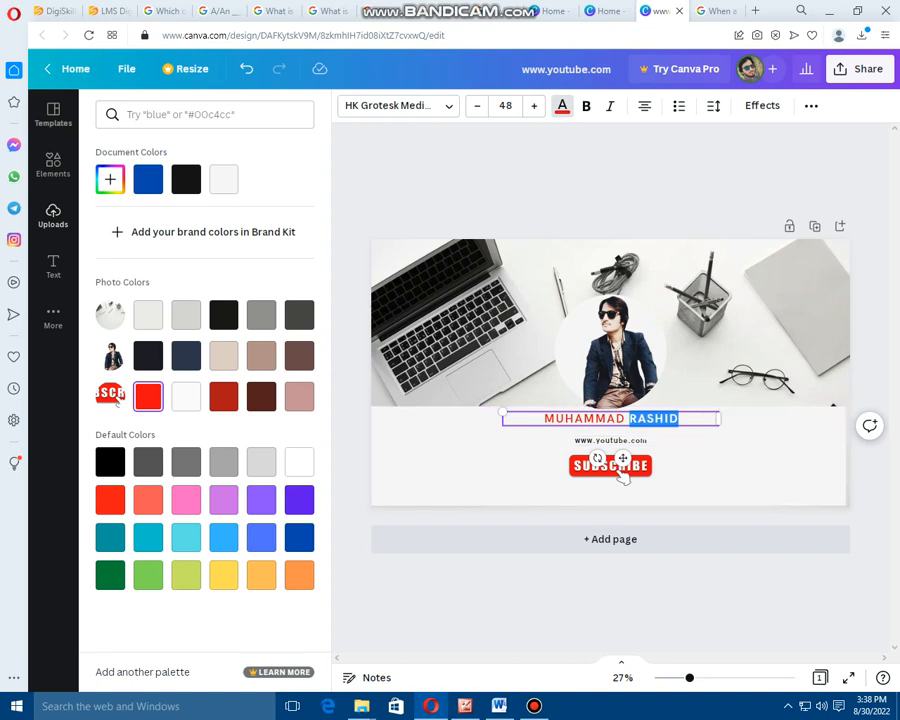
key("ctrl+a")
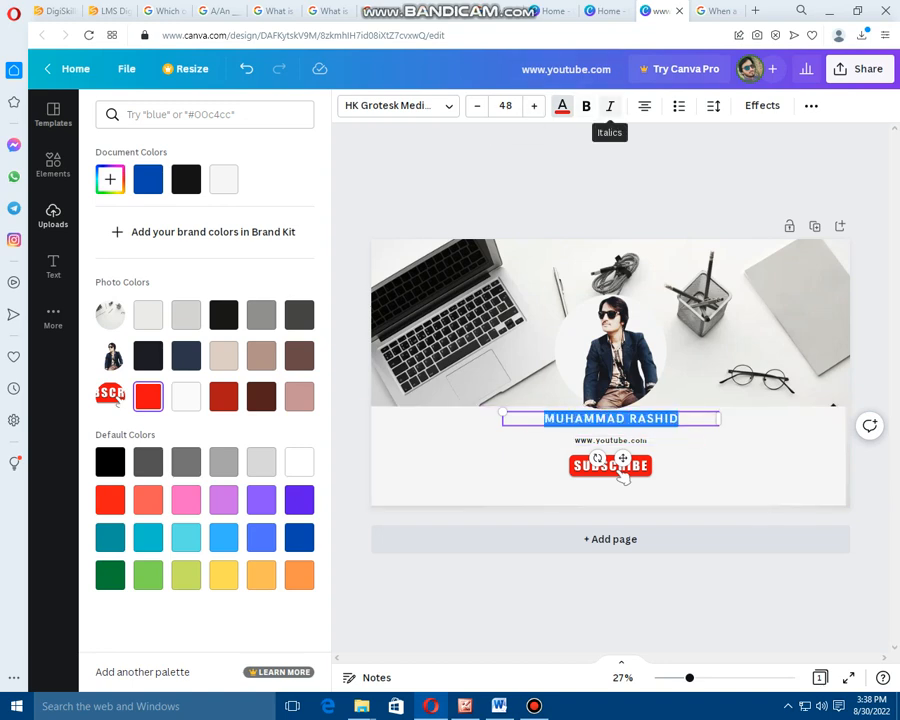
key("ctrl+i")
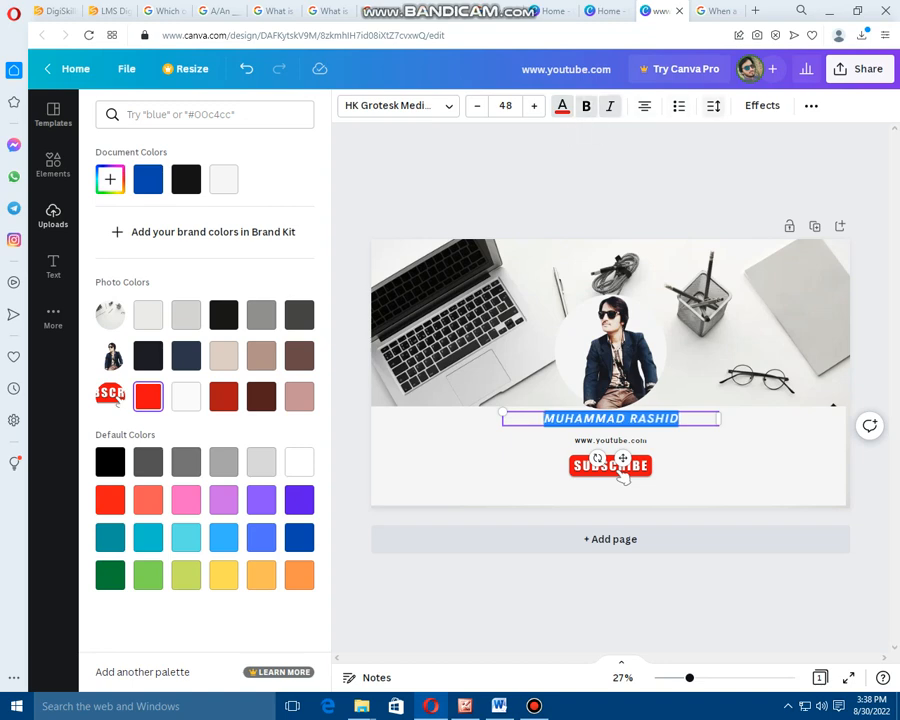
Step: Try HK Grotesk Bold, Open Sans, Clear Sans Regular, Roboto and Alegreya Bold as the font of the whole name text
left_click(397, 106)
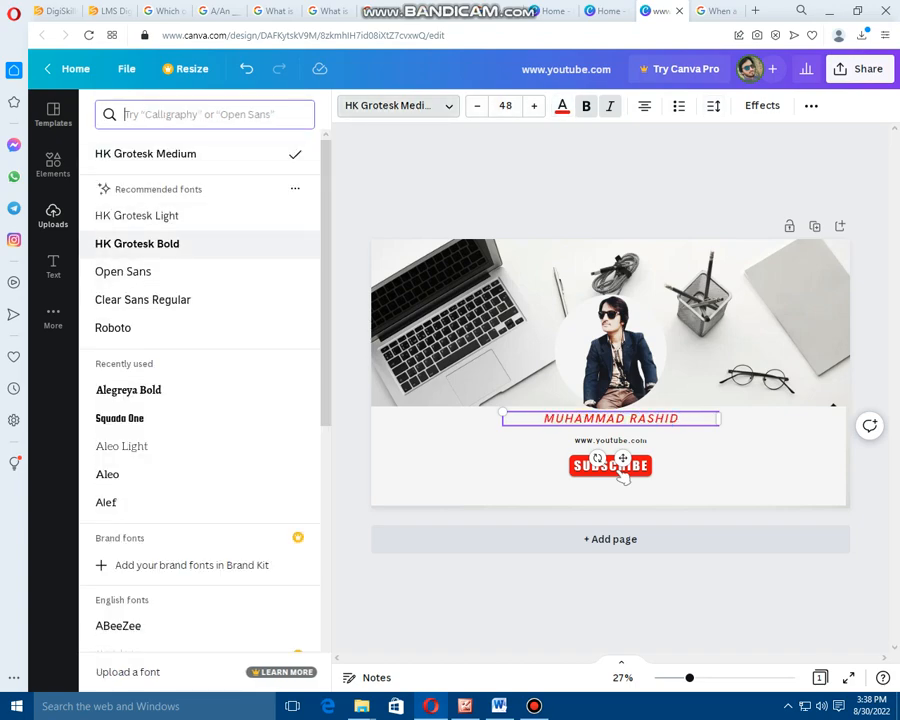
left_click_drag(679, 418, 543, 418)
left_click(137, 243)
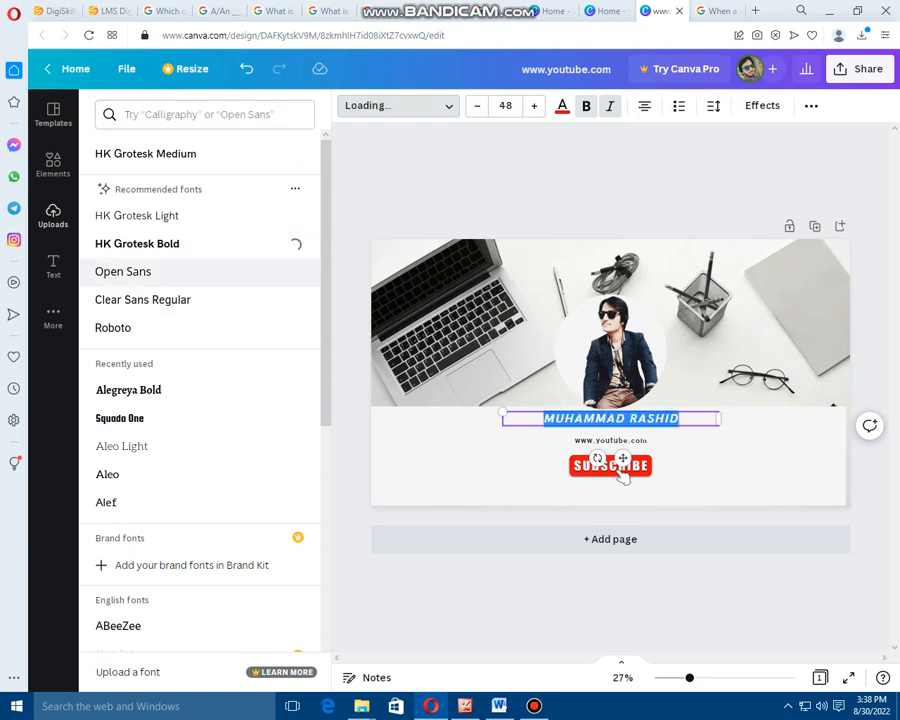
left_click(123, 271)
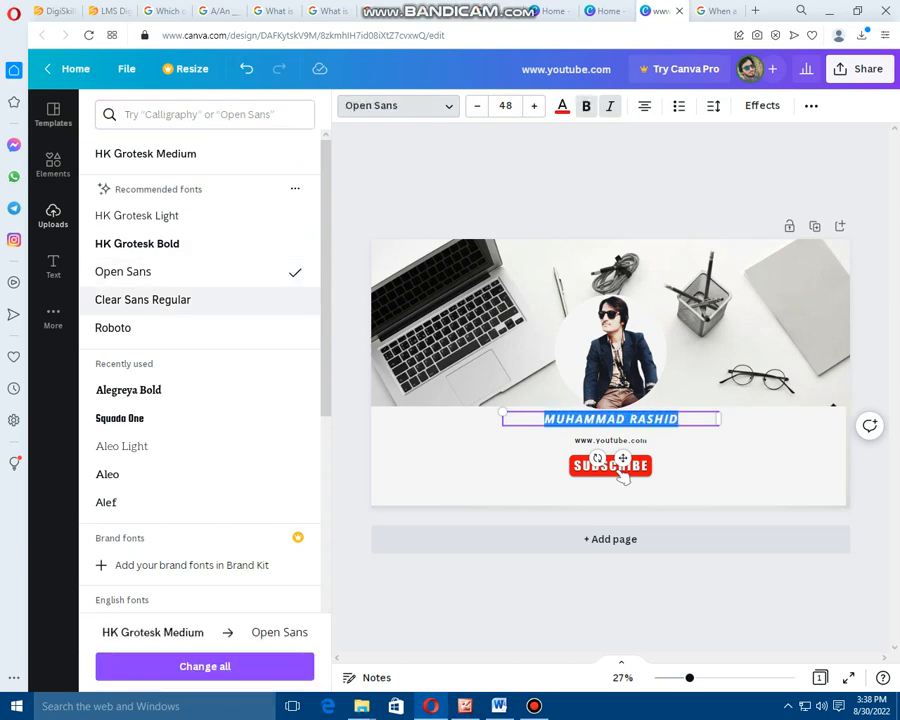
left_click(143, 299)
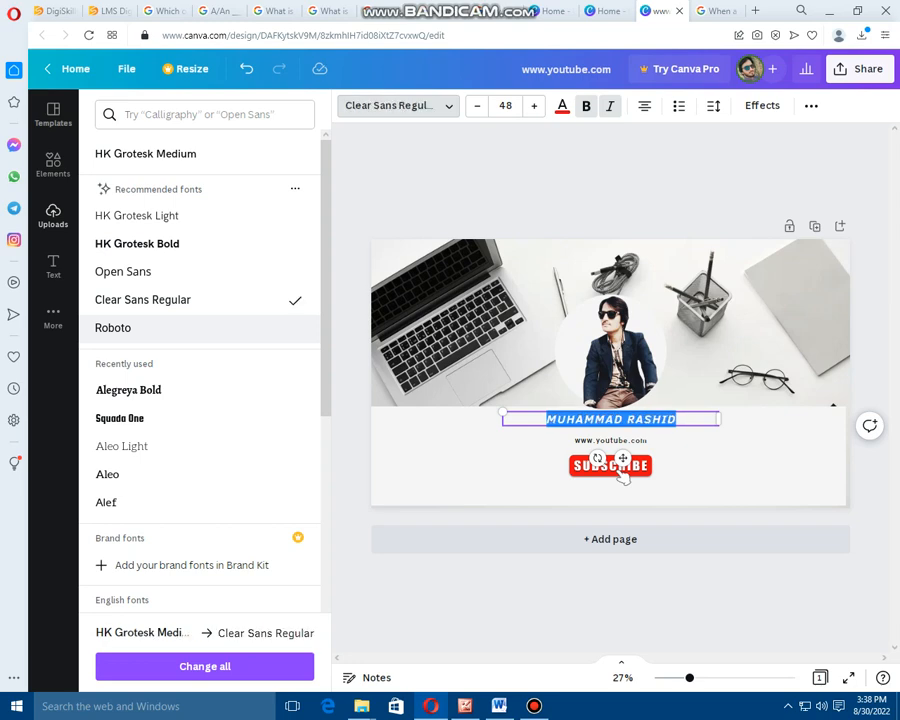
left_click(113, 327)
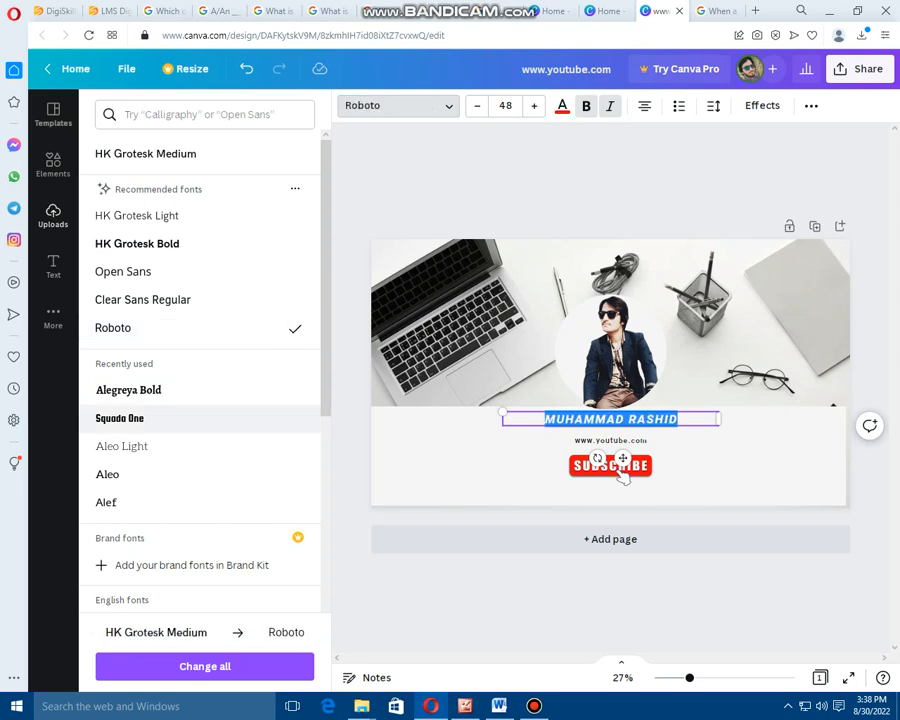
left_click(128, 390)
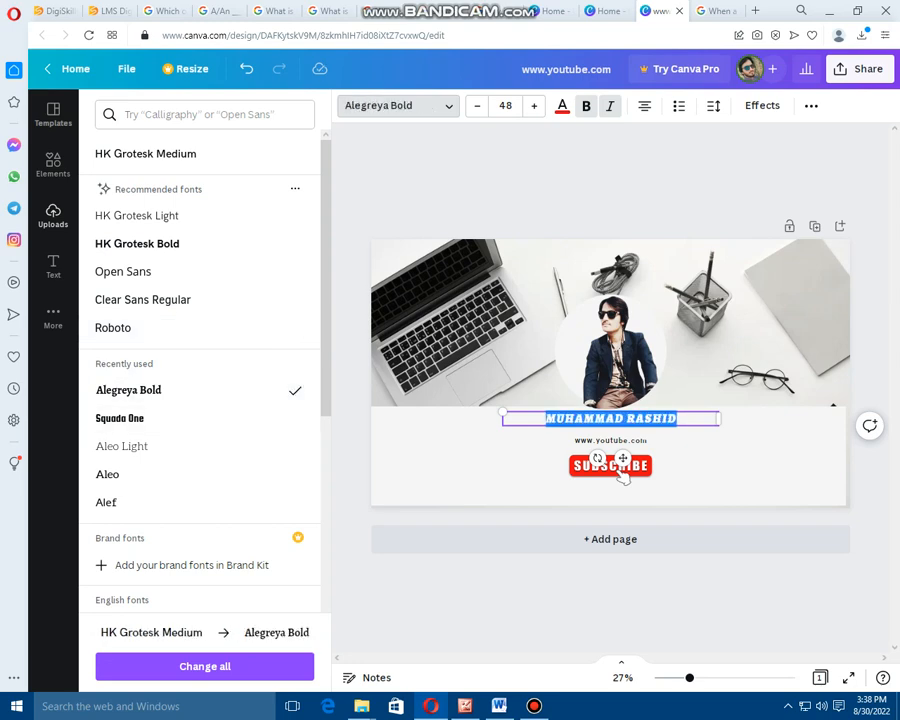
left_click(622, 477)
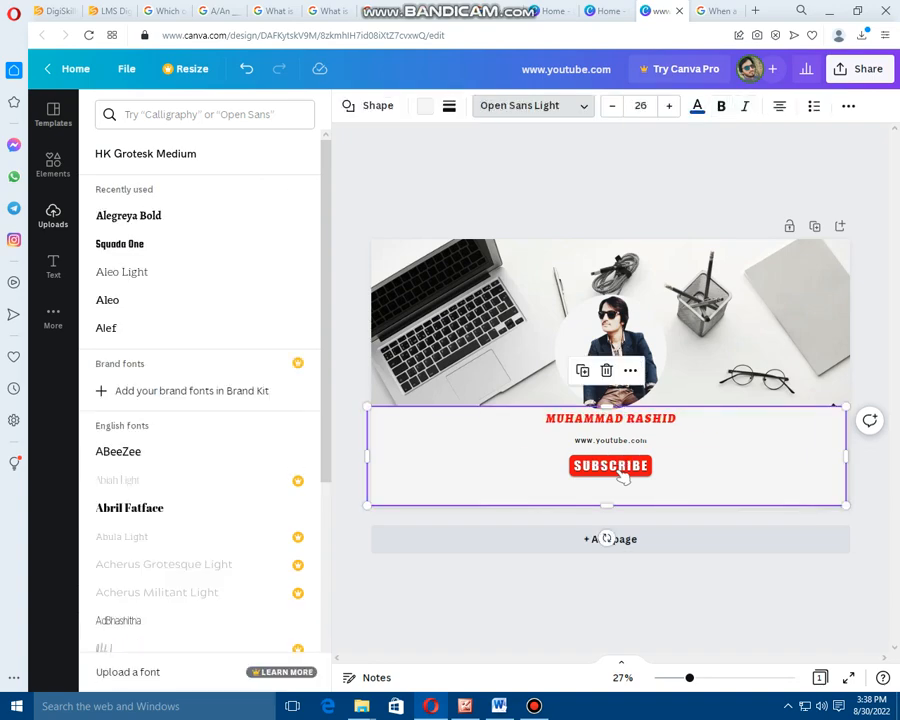
Step: Remove the bold formatting from the whole name text
left_click(650, 418)
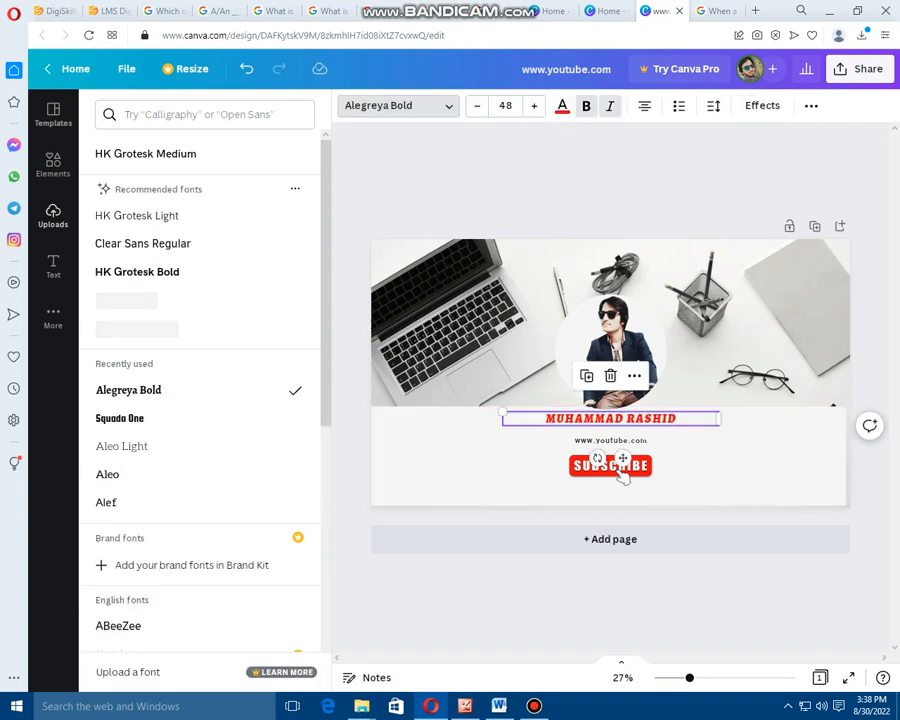
double_click(650, 418)
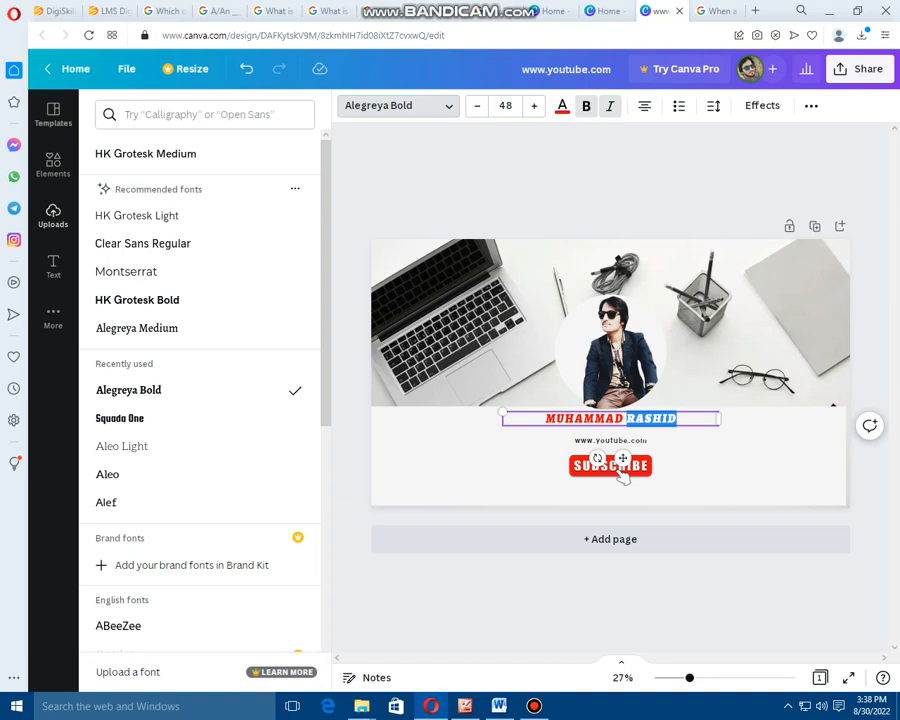
key("ctrl+a")
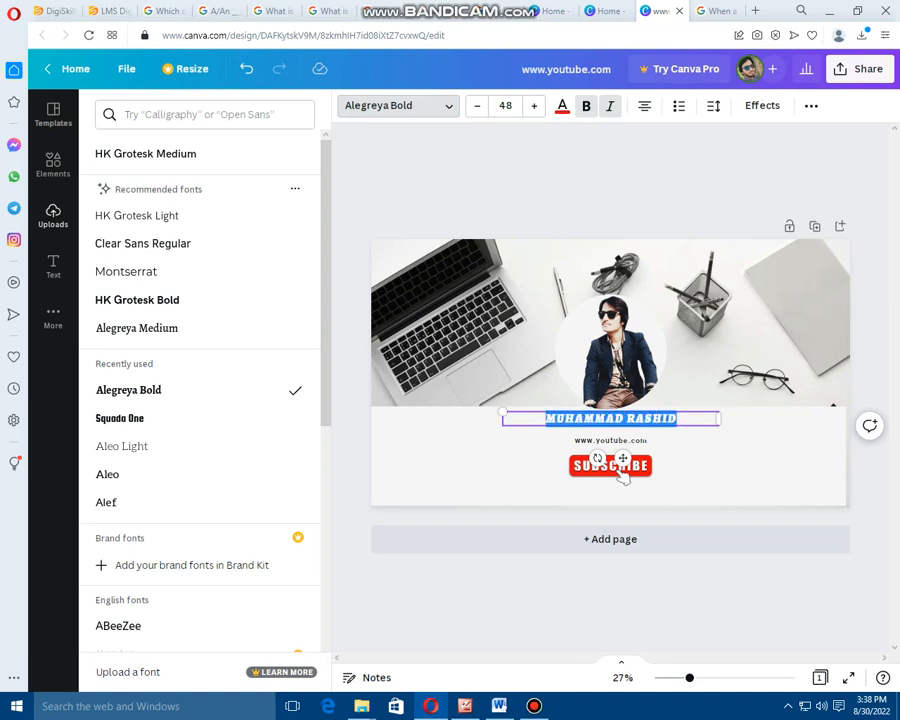
key("ctrl+b")
left_click(622, 477)
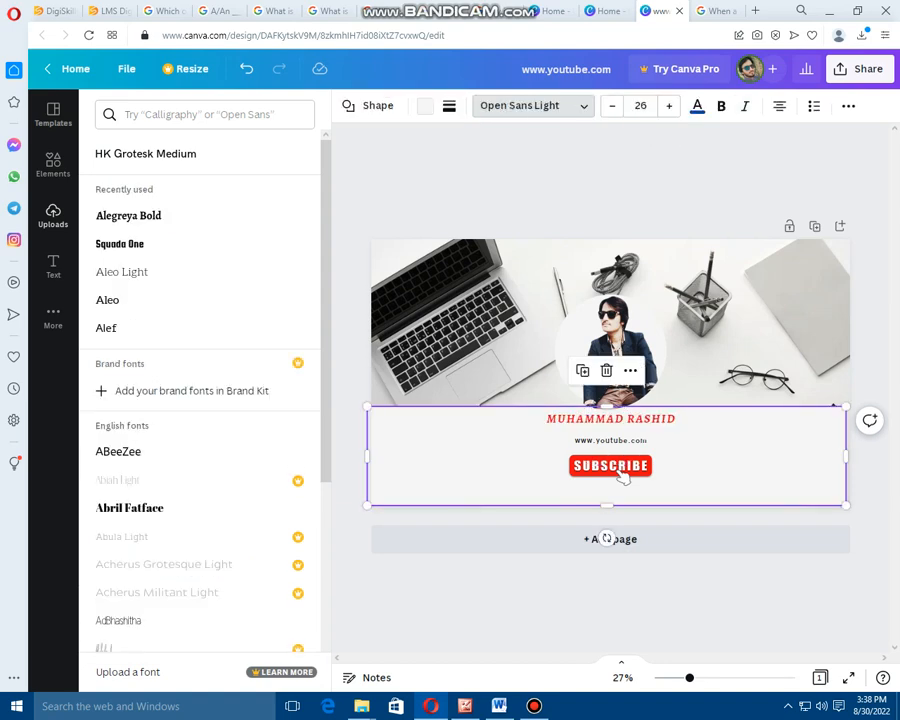
Step: Try left and right alignment on the name text and return it to centre alignment
left_click(610, 418)
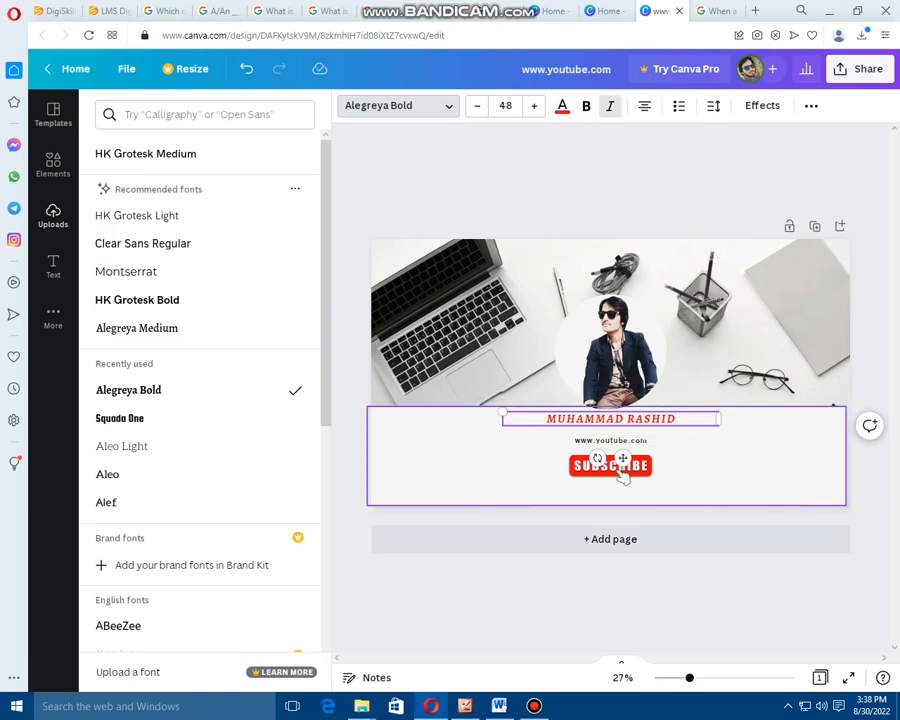
key("ctrl+shift+l")
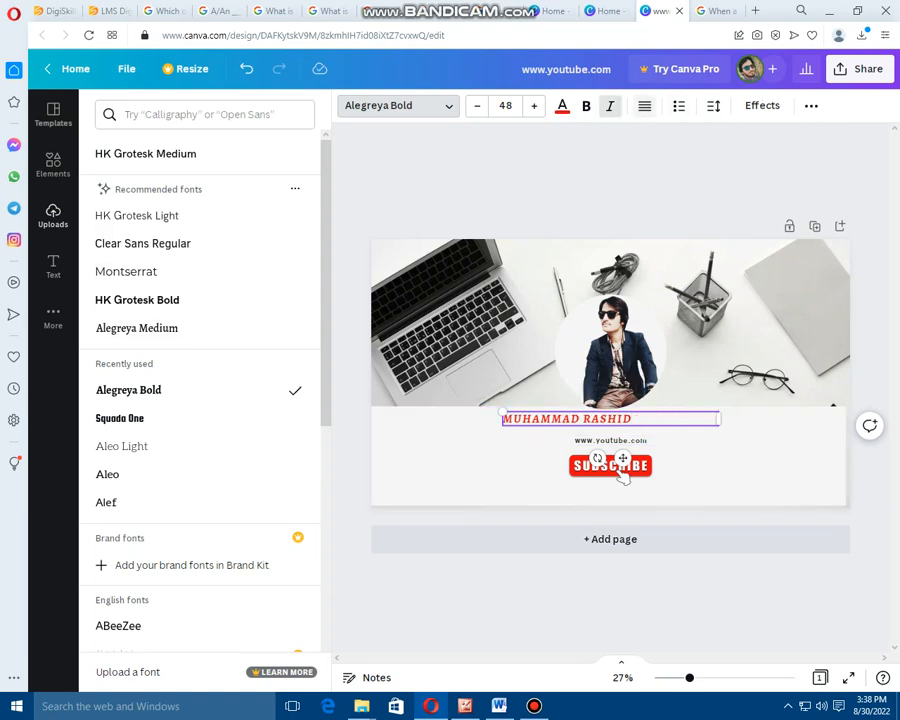
key("ctrl+shift+r")
key("ctrl+shift+c")
key("ctrl+shift+l")
key("ctrl+shift+r")
key("ctrl+shift+c")
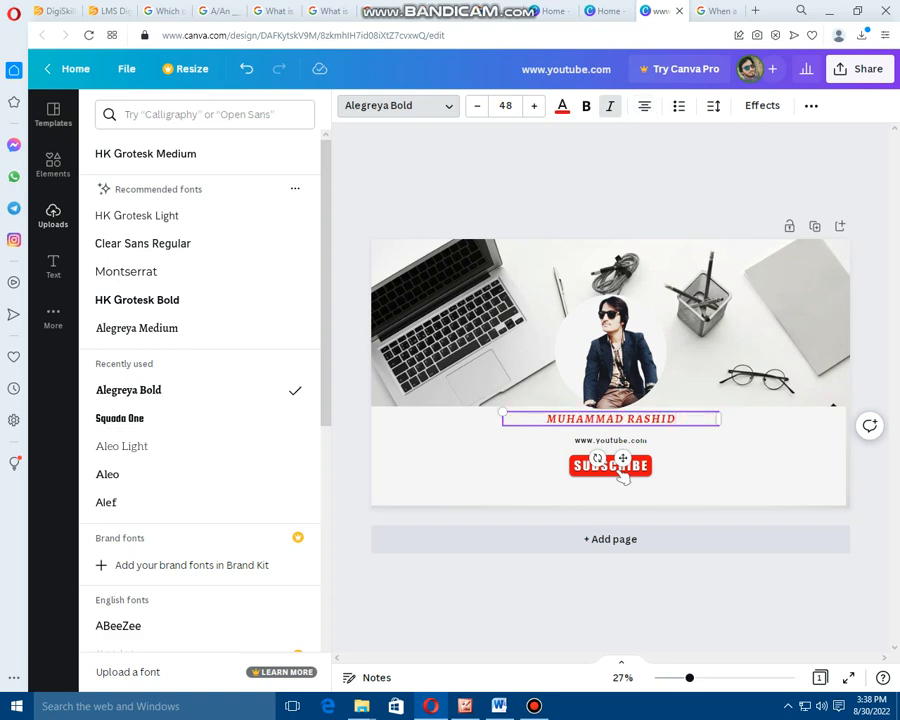
left_click(713, 105)
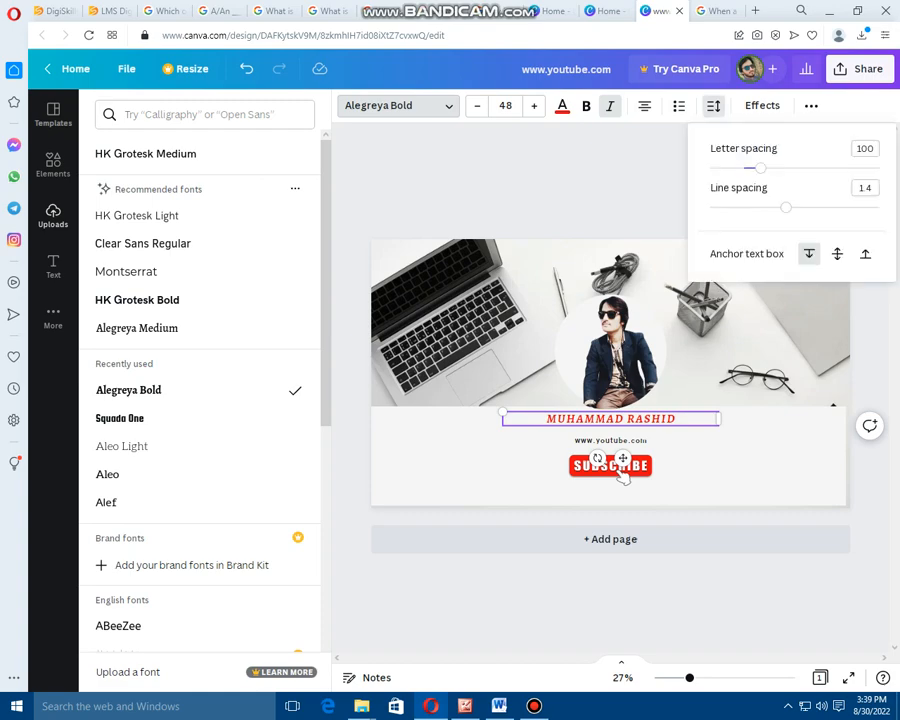
key("Escape")
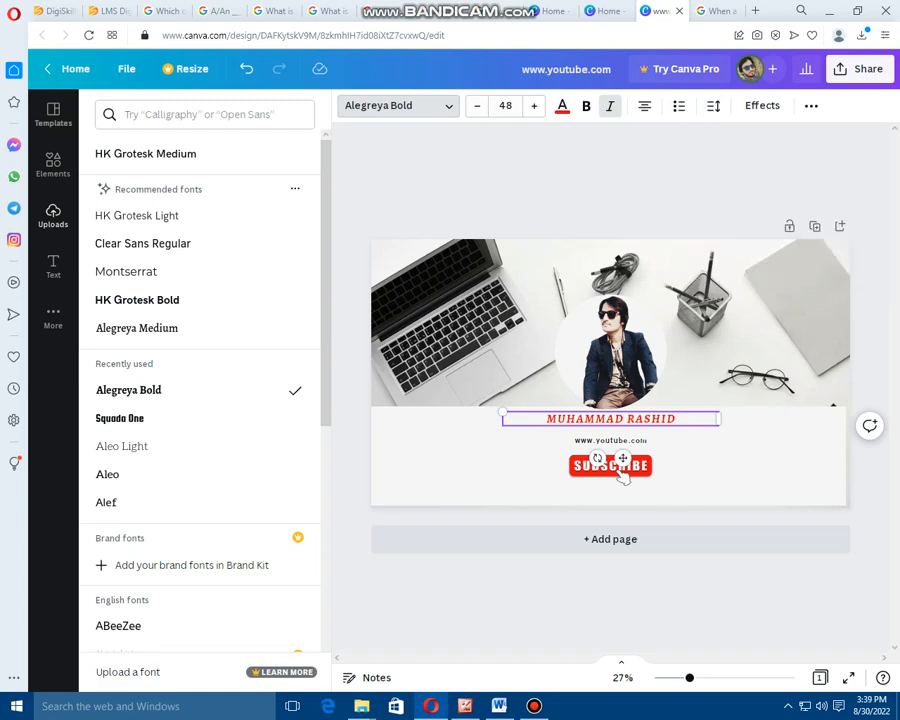
key("Escape")
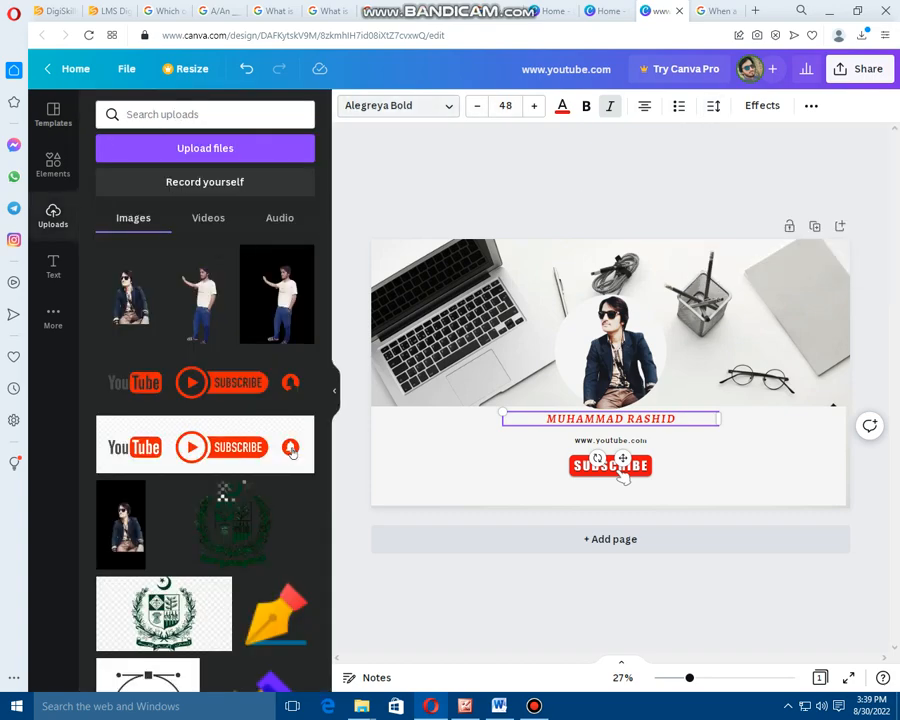
Step: Set the font of the name text to HK Grotesk Bold
left_click(397, 105)
scroll(200, 499, "down", 2)
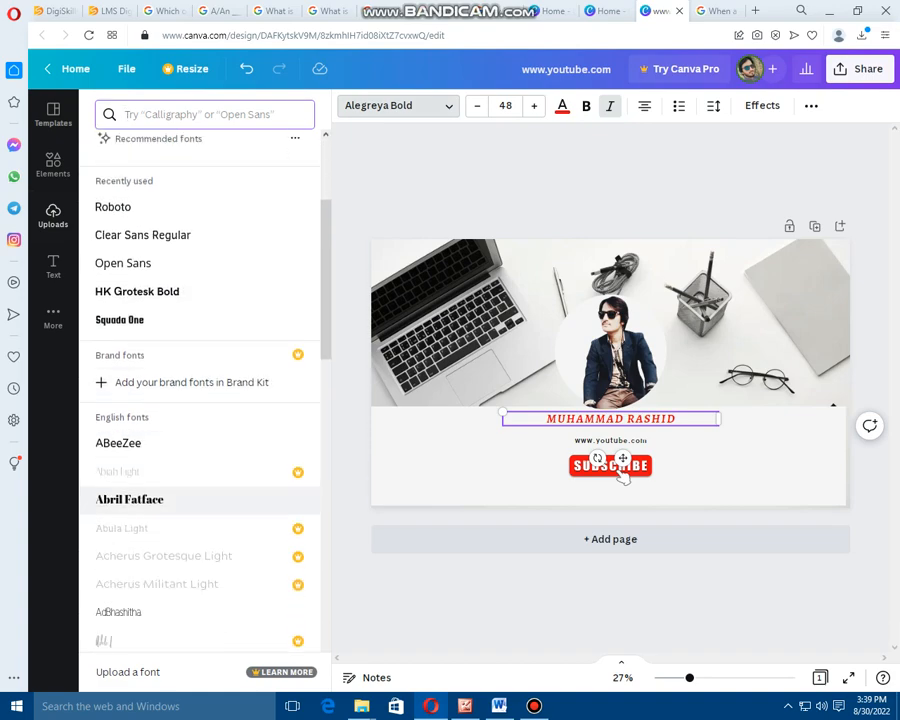
scroll(200, 499, "up", 2)
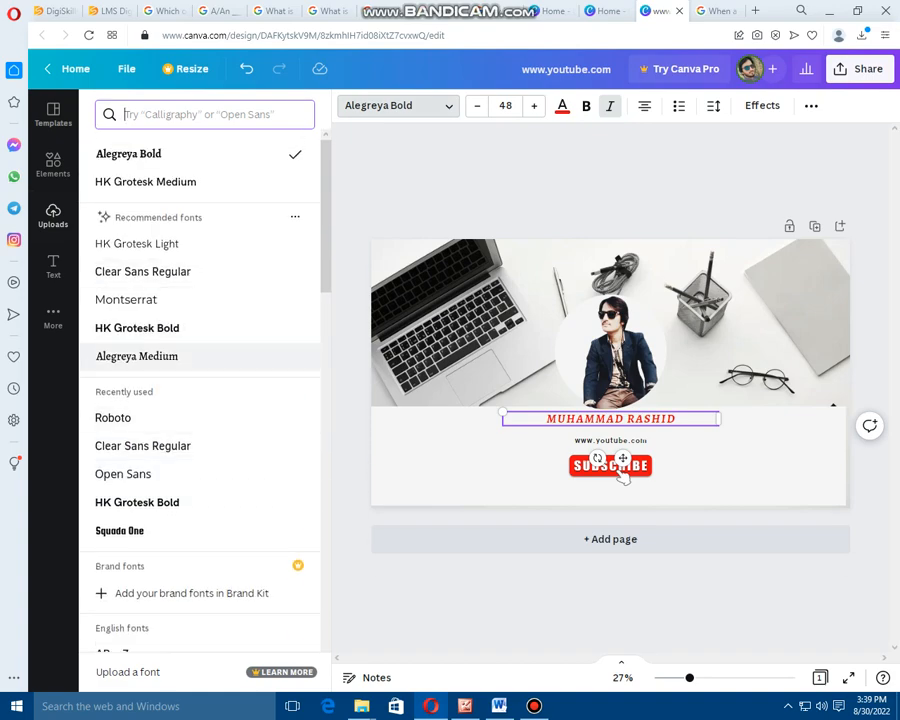
left_click(137, 328)
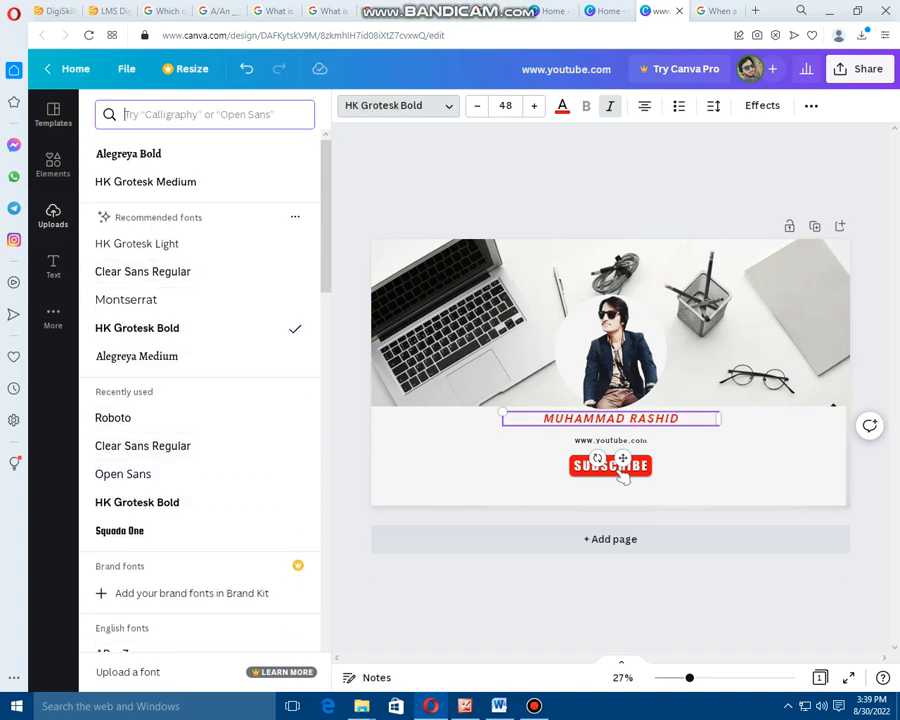
key("Escape")
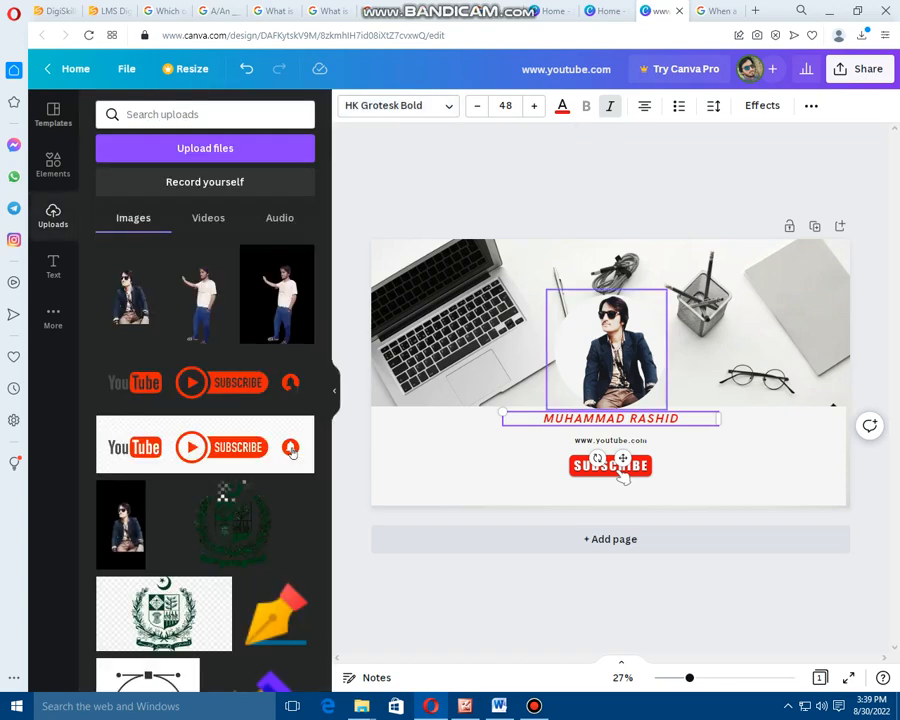
Step: Try purple and dark blue default colours on the name text, keep the dark teal one, and deselect everything on the banner
left_click(562, 106)
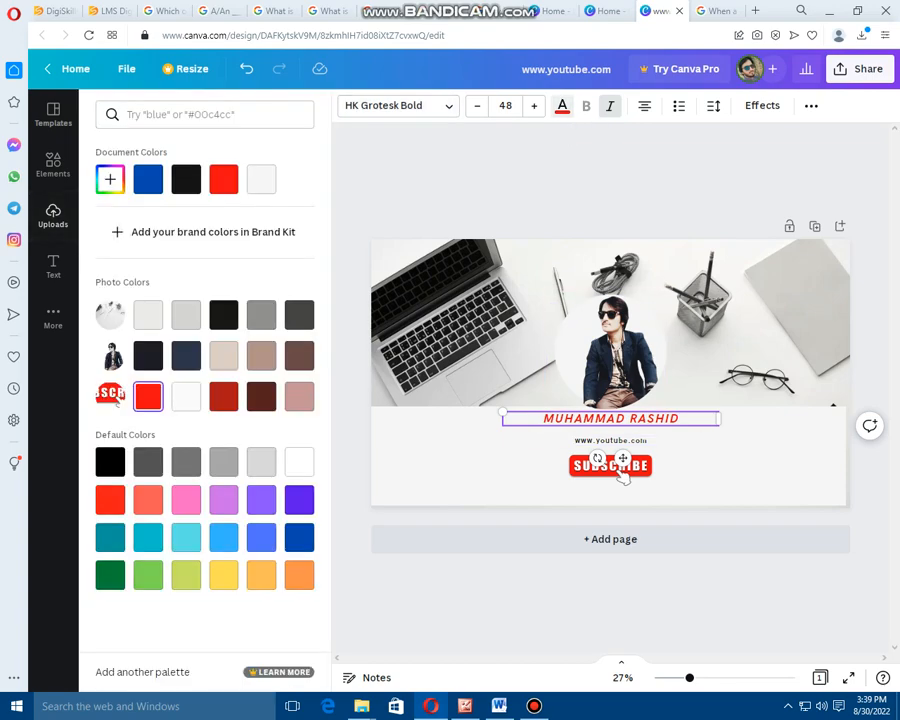
left_click(299, 499)
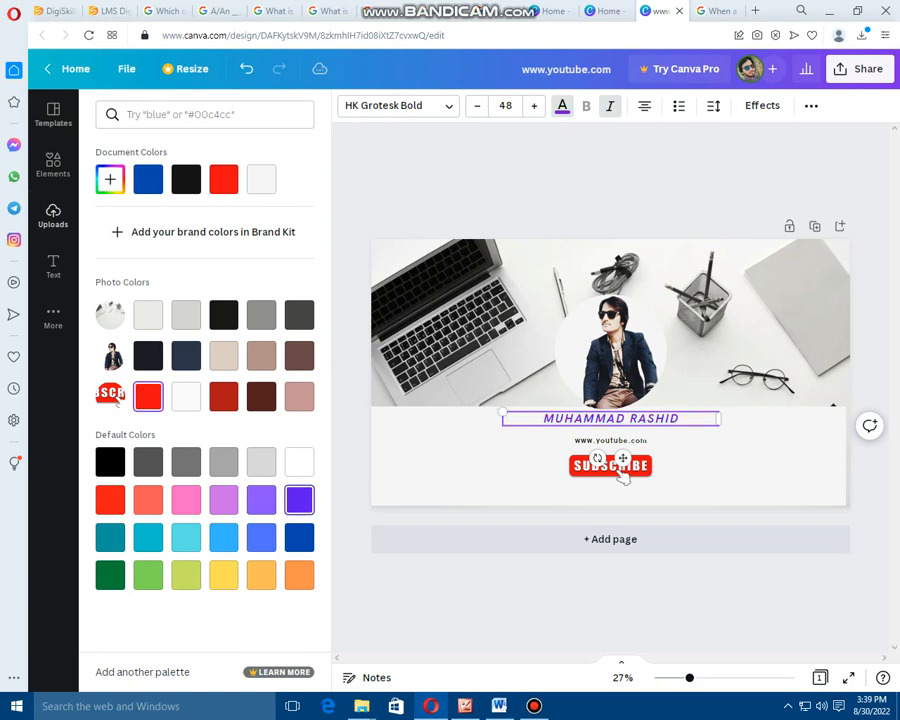
left_click(261, 499)
left_click(299, 537)
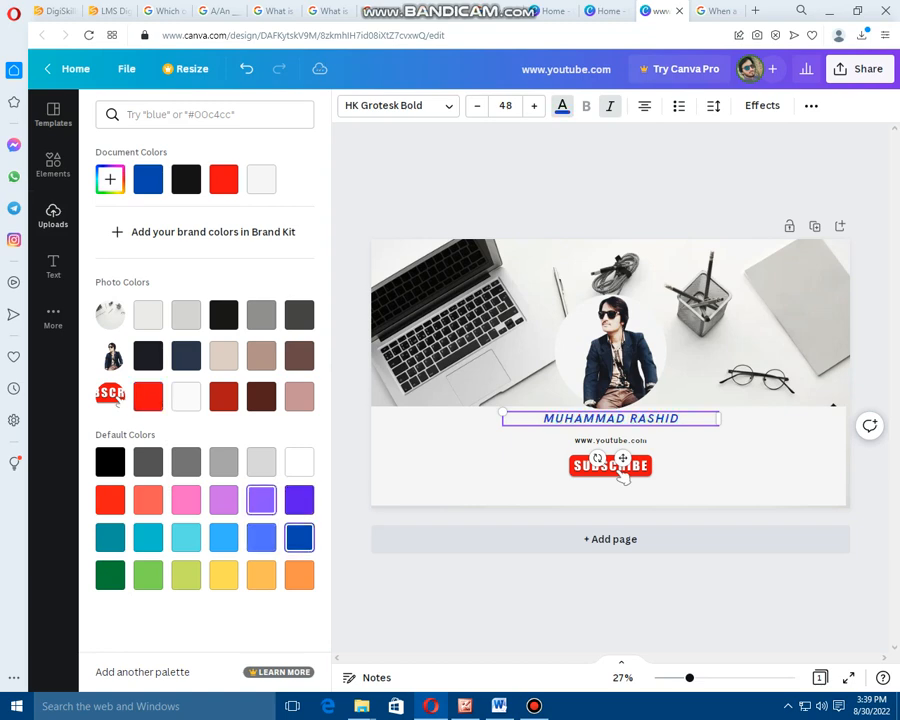
left_click(110, 537)
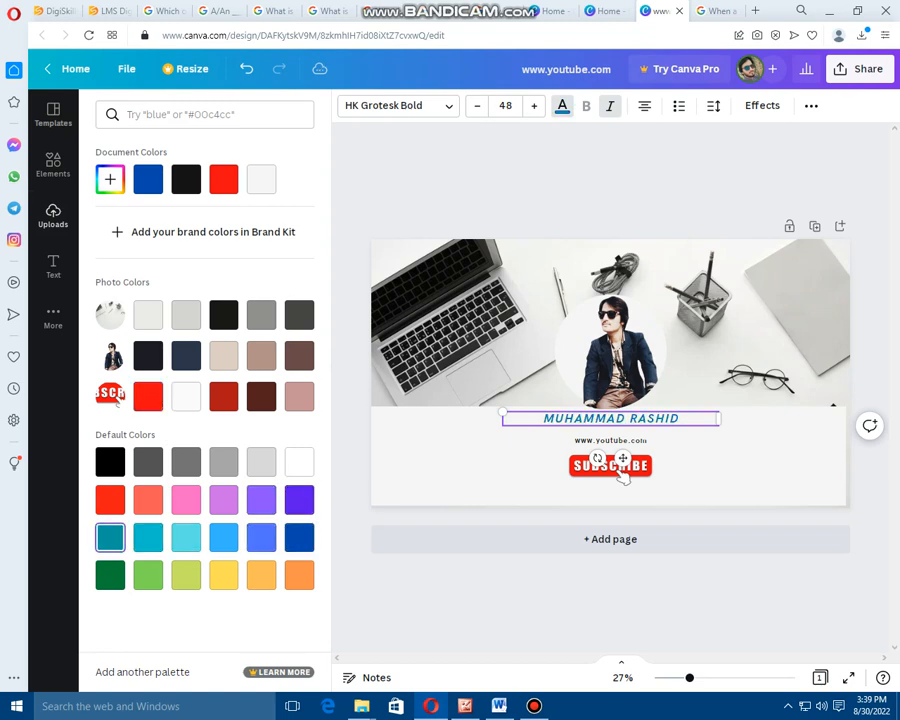
left_click(622, 477)
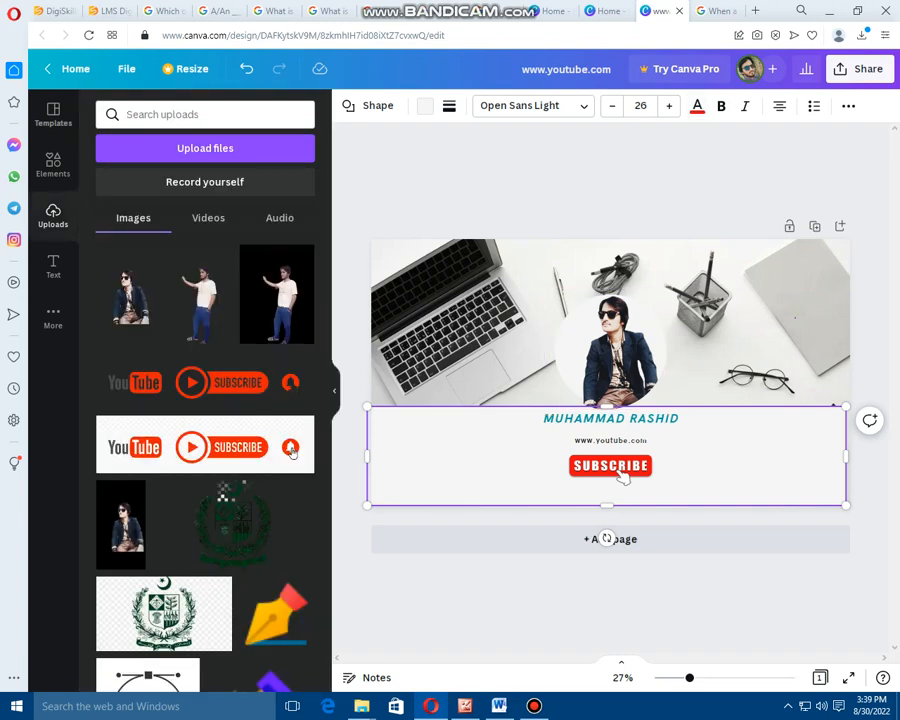
left_click(730, 350)
key("Escape")
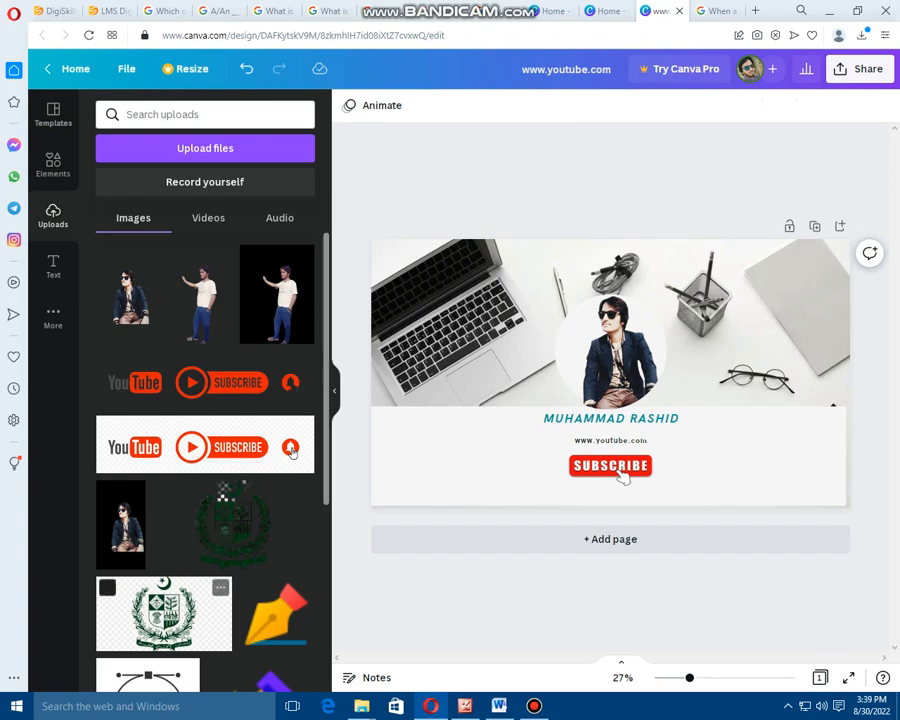
Step: Open the Snipping Tool and capture a rectangular snip of the whole banner design
key("super")
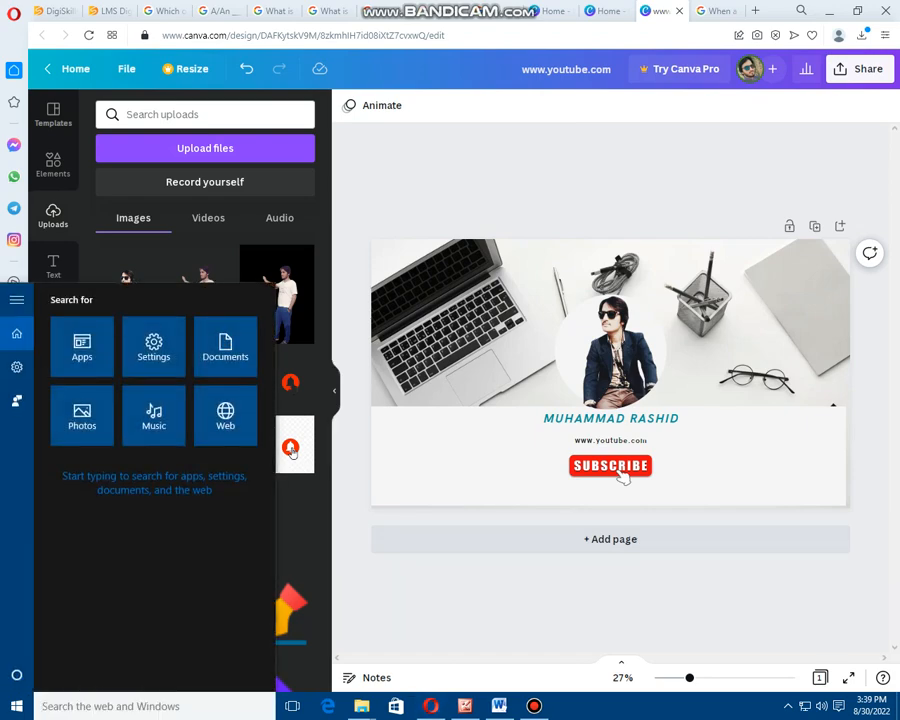
type("sni")
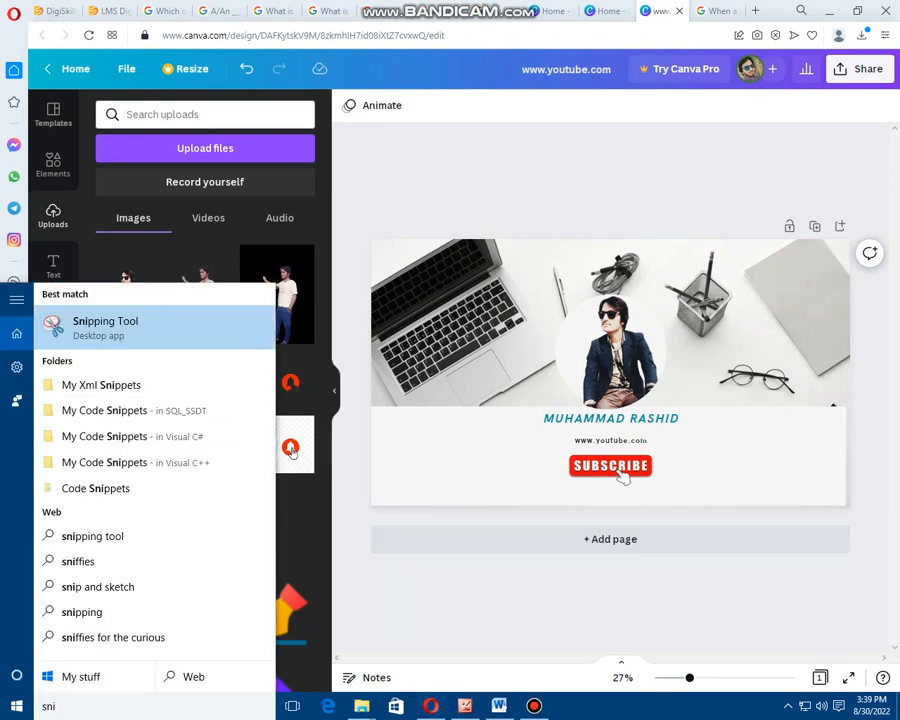
key("Return")
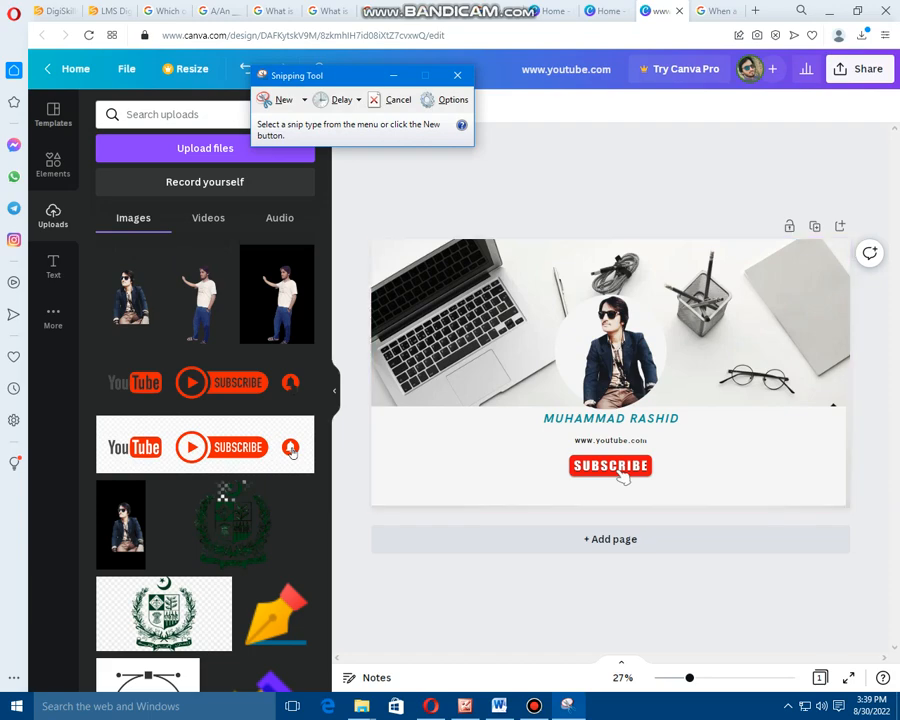
key("ctrl+n")
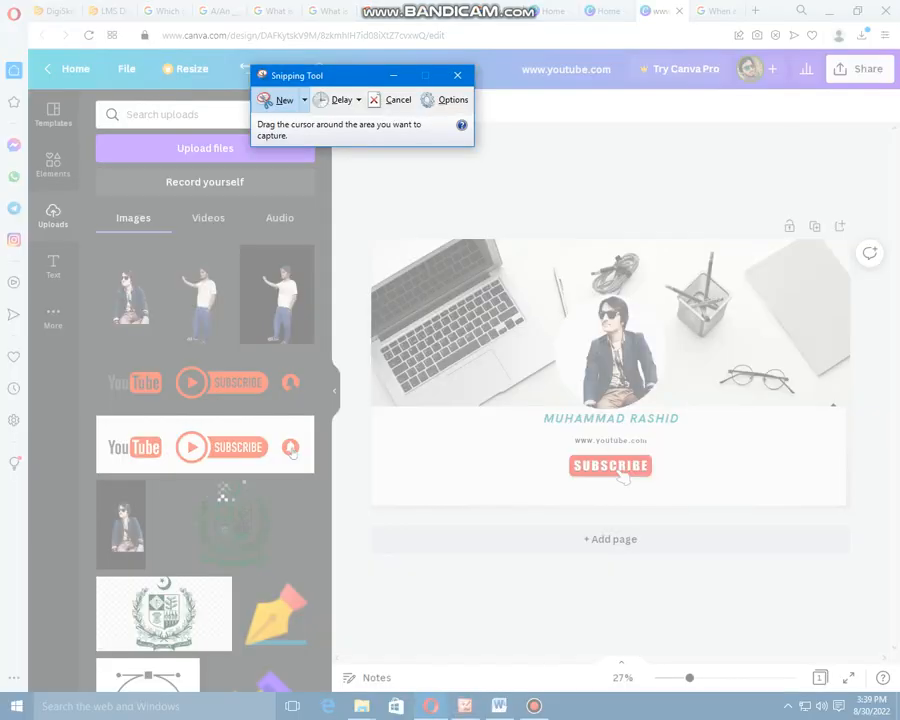
left_click_drag(373, 238, 846, 506)
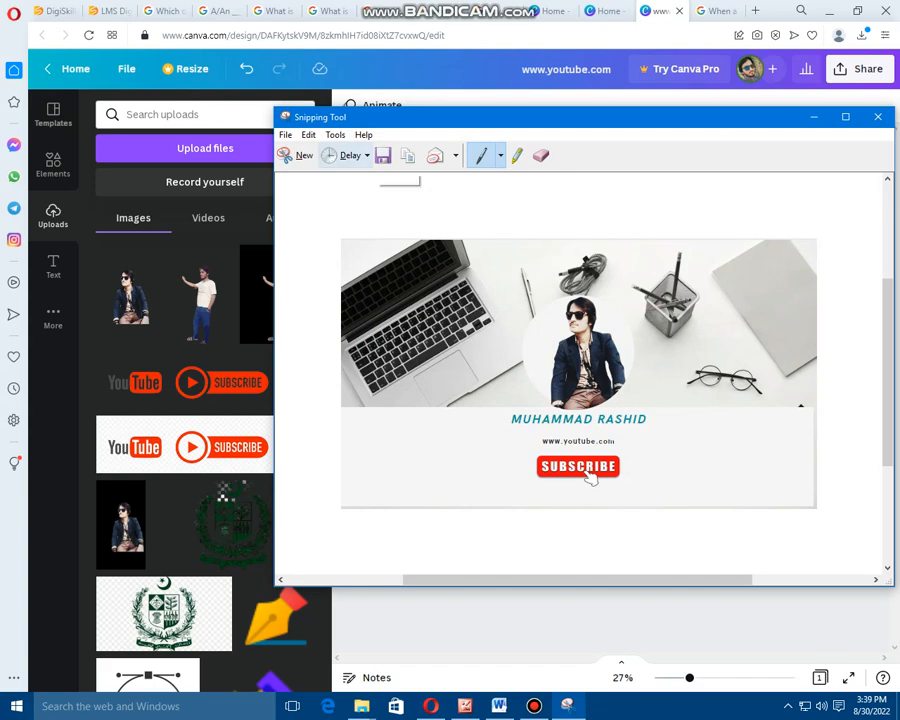
Step: Save the snip as a JPEG file in the Pictures folder, replacing the default name with one beginning with "youtube"
key("ctrl+s")
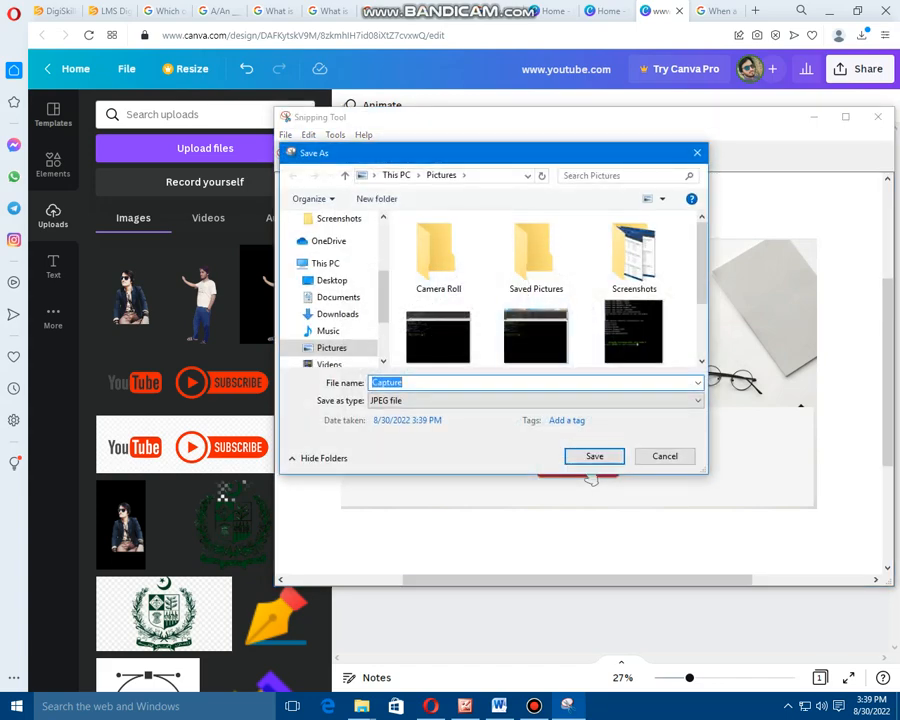
key("End")
key("BackSpace")
key("BackSpace")
key("BackSpace")
key("BackSpace")
key("BackSpace")
key("BackSpace")
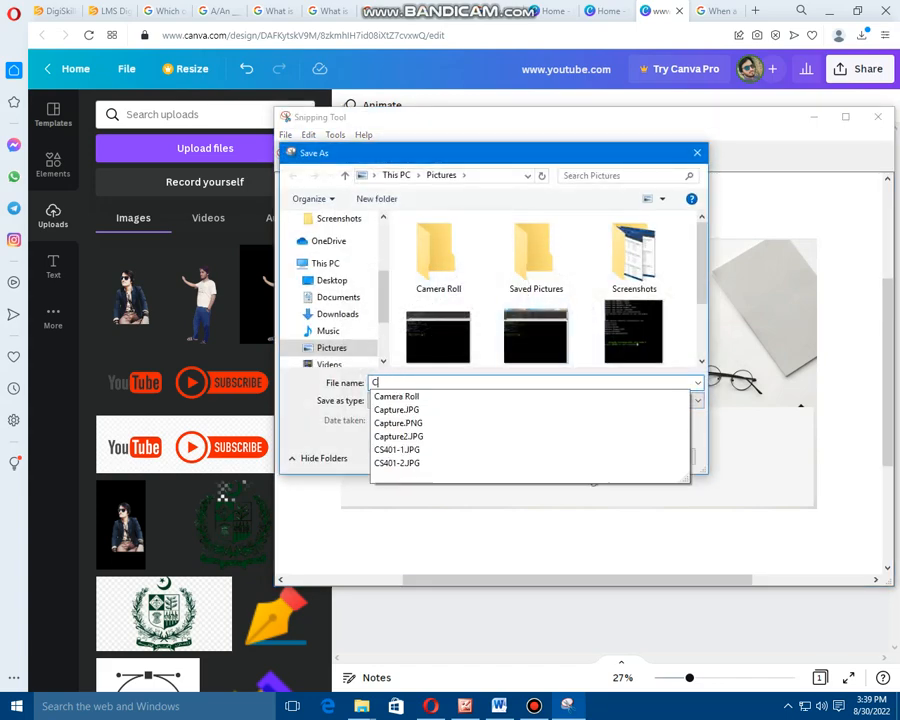
key("BackSpace")
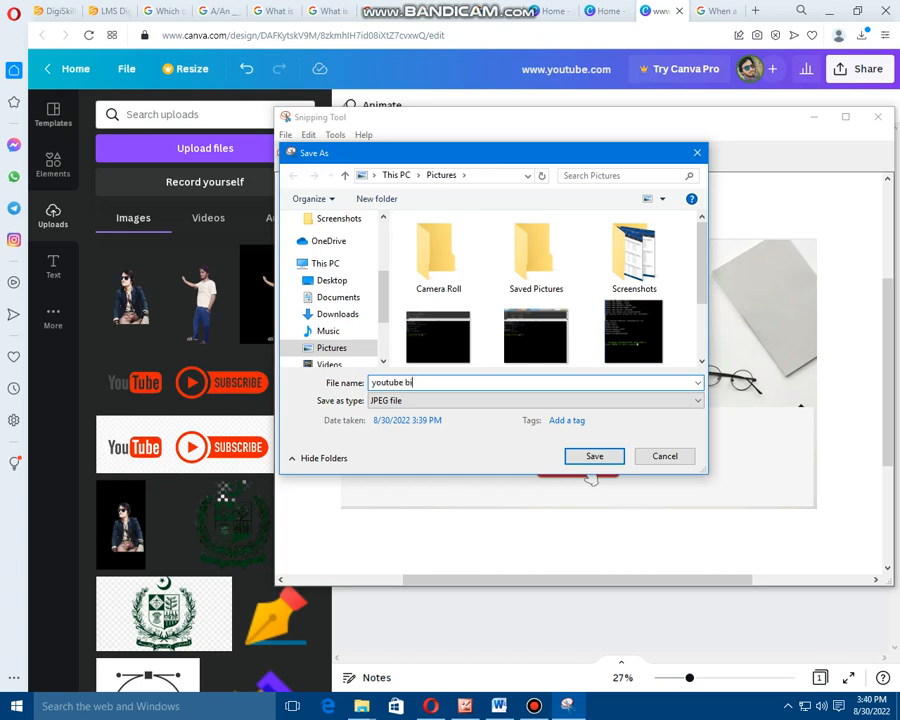
key("Return")
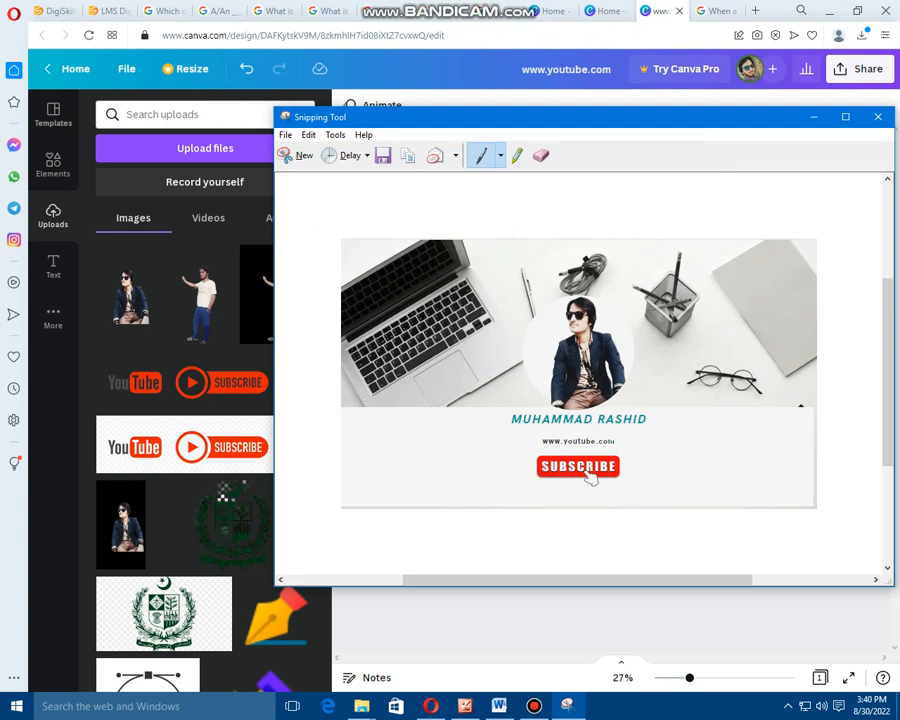
Step: Switch to the browser, close the Google job-posting search results, and open your own YouTube channel in a new tab
left_click(716, 11)
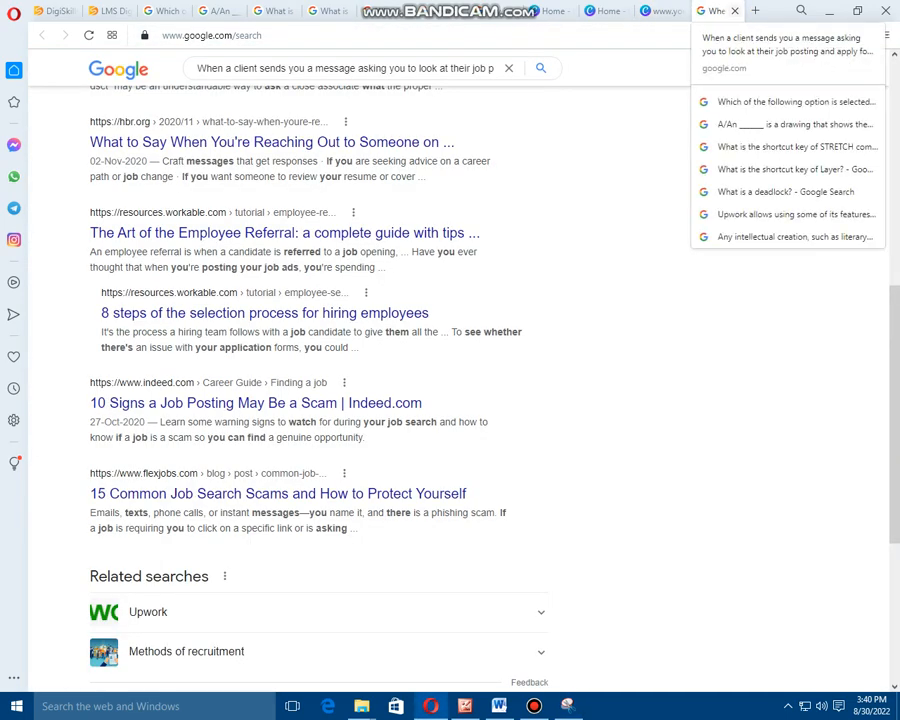
left_click(734, 11)
key("ctrl+t")
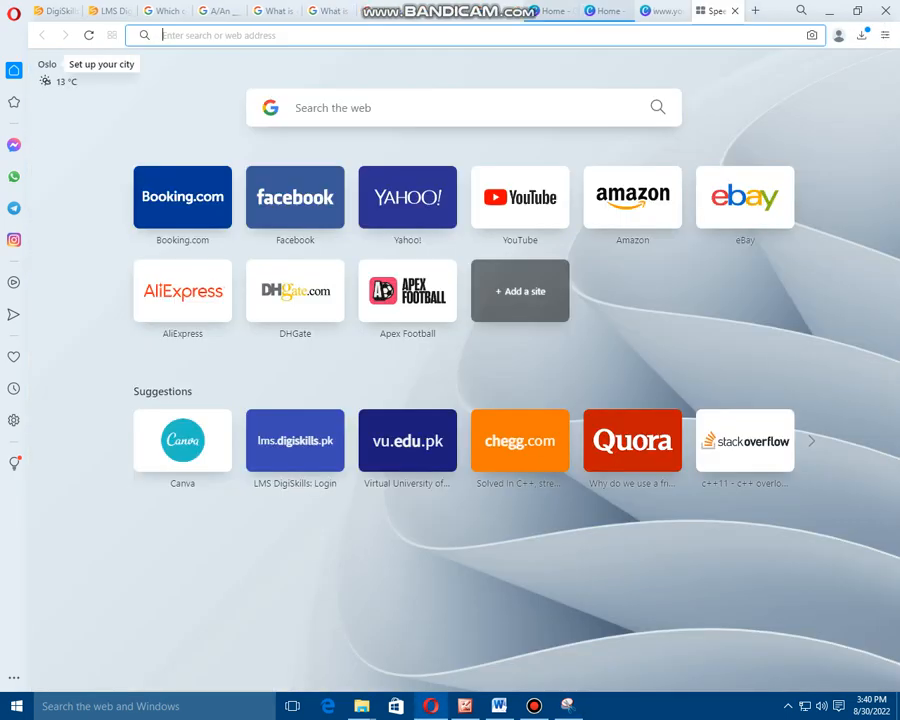
left_click(518, 196)
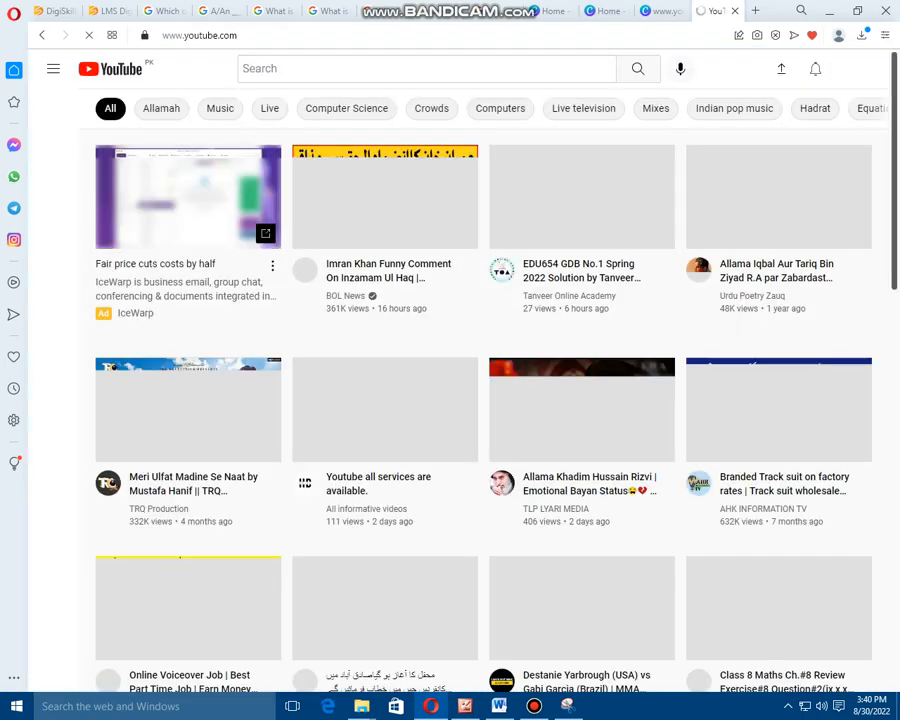
left_click(855, 68)
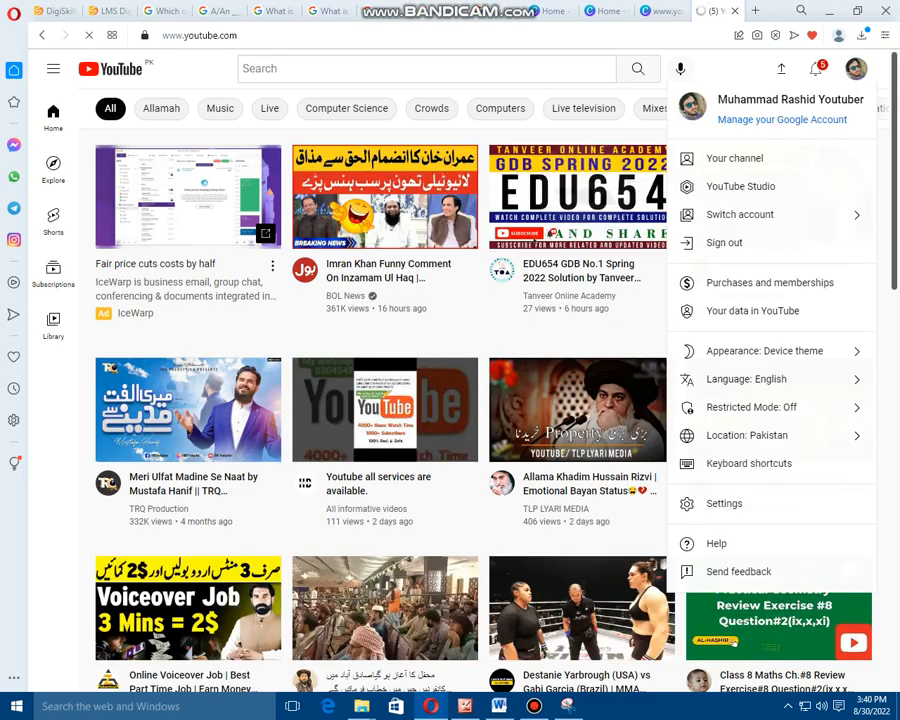
left_click(734, 158)
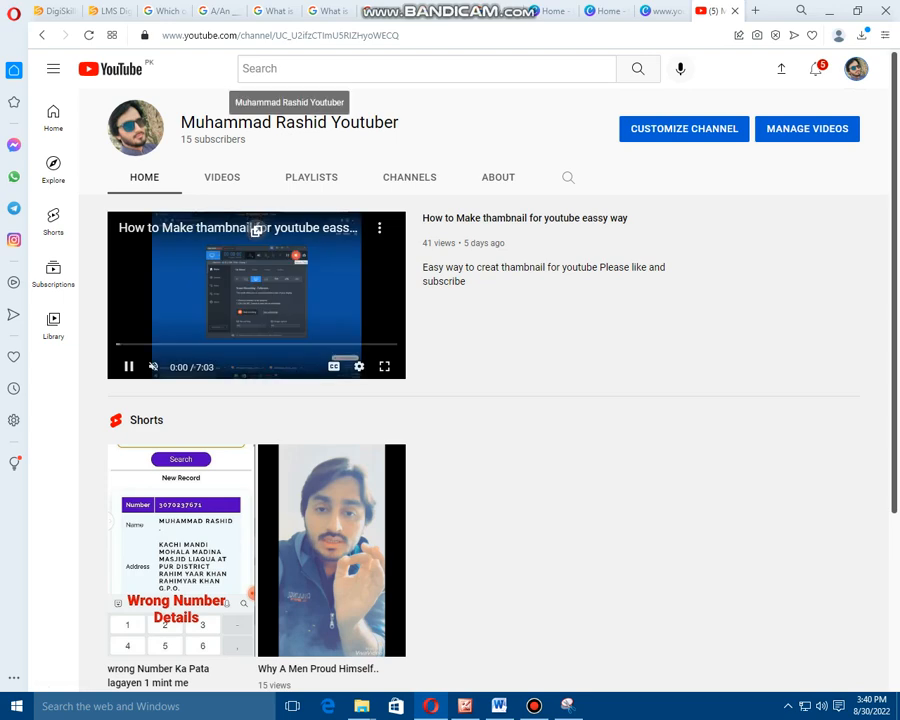
Step: Open the channel's customization page in YouTube Studio
left_click(683, 128)
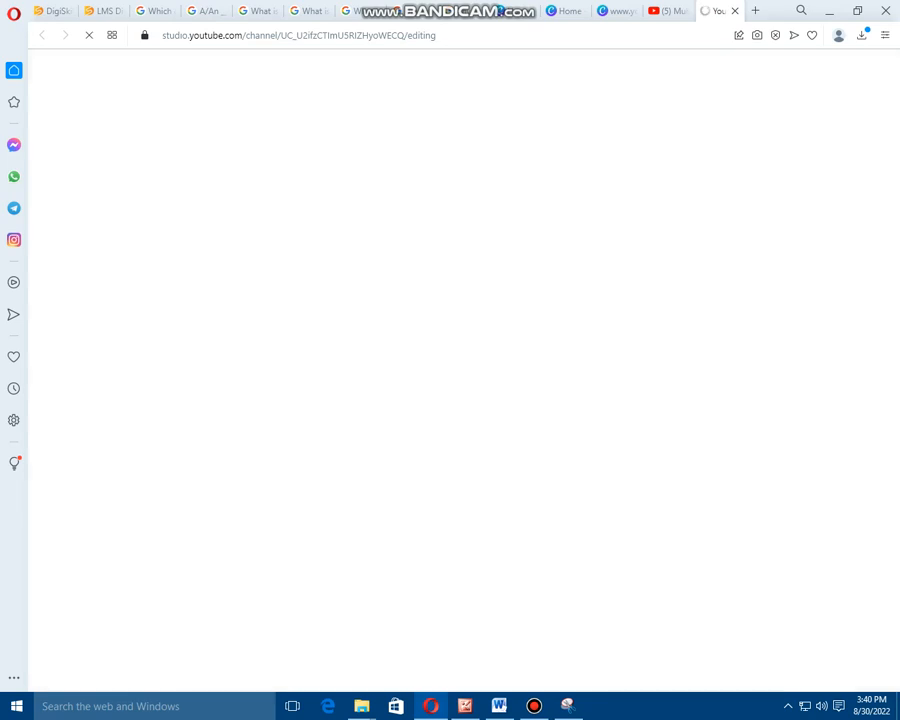
left_click(667, 10)
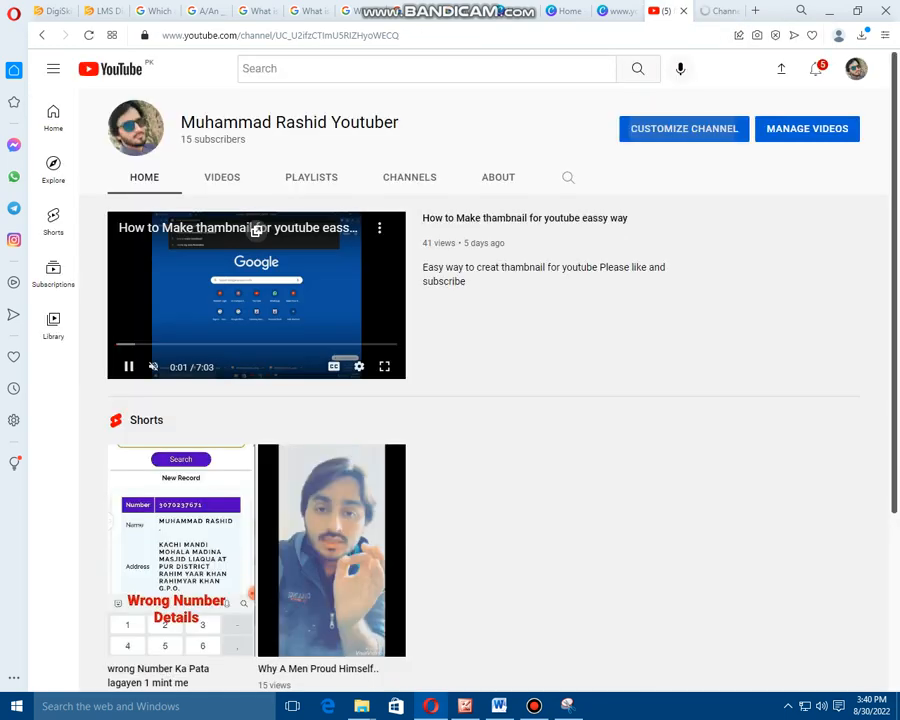
left_click(719, 10)
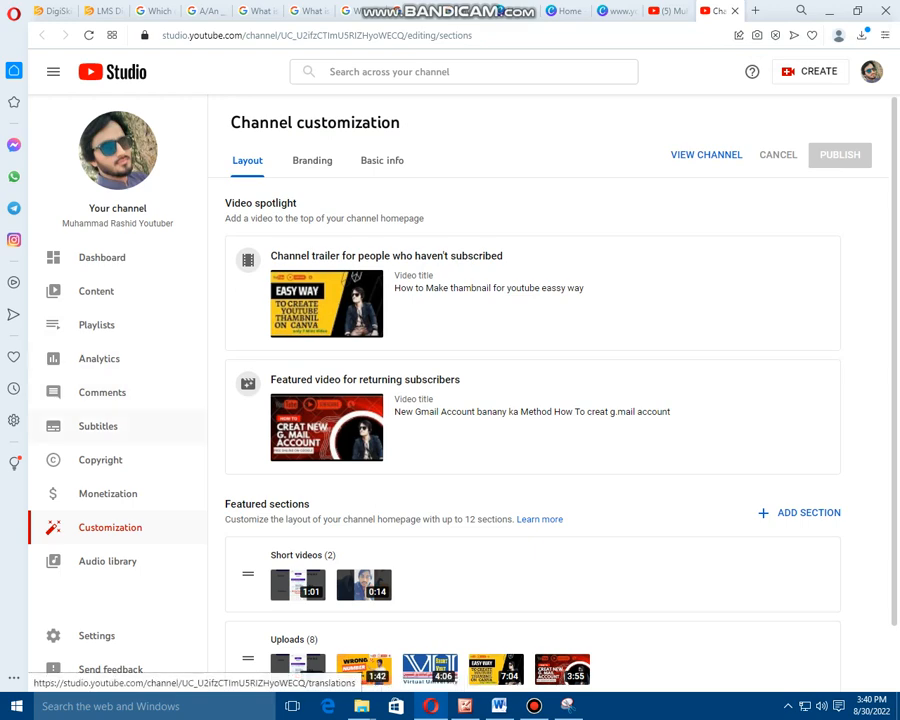
Step: Look through the channel's playlists, content and audience analytics, video list, subtitles, copyright and monetization pages
left_click(96, 325)
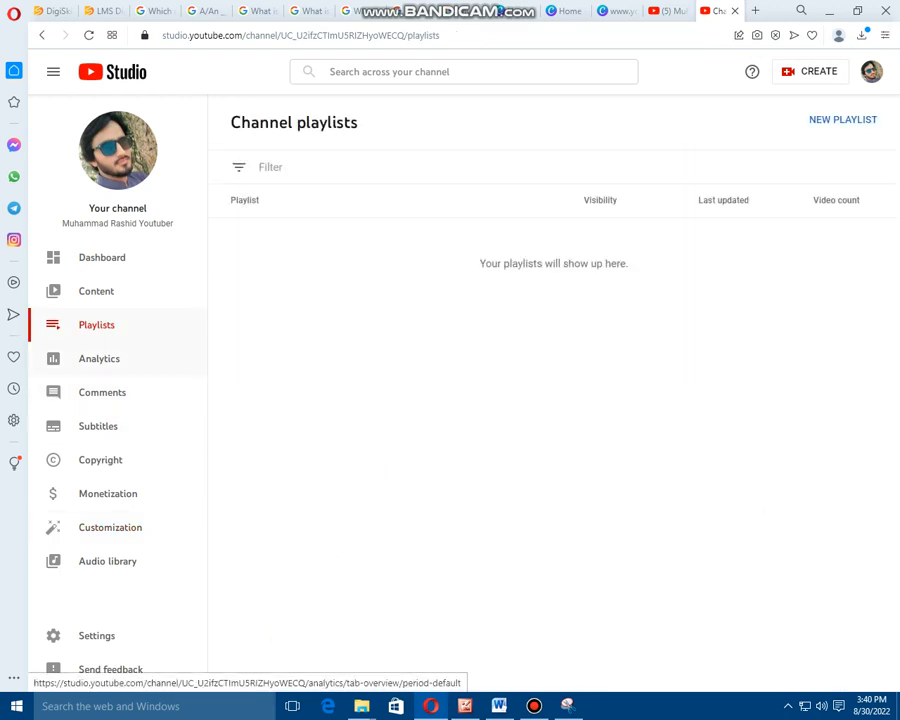
left_click(99, 358)
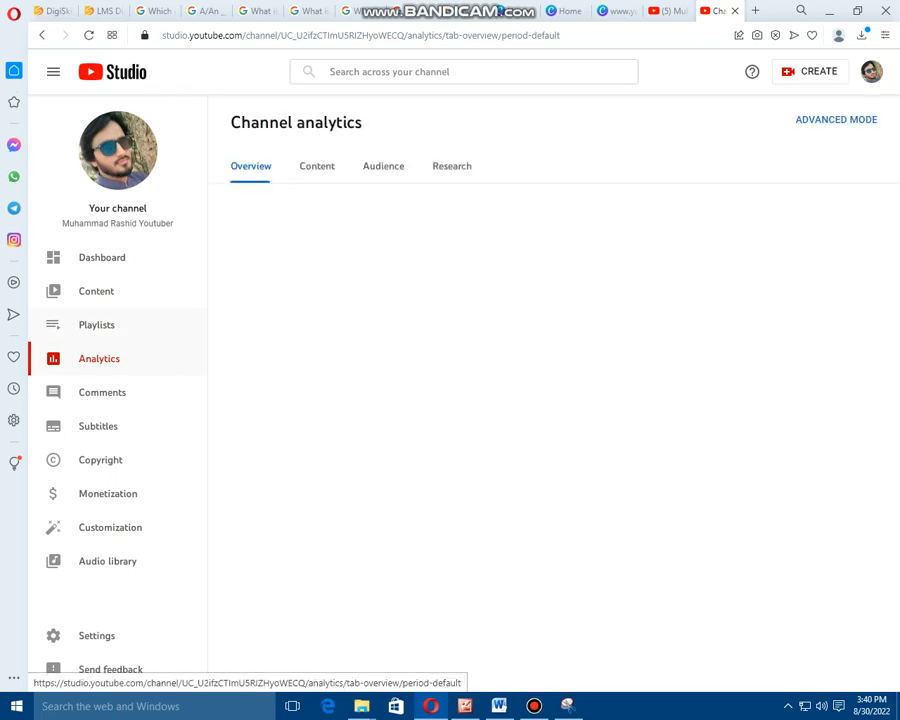
left_click(317, 166)
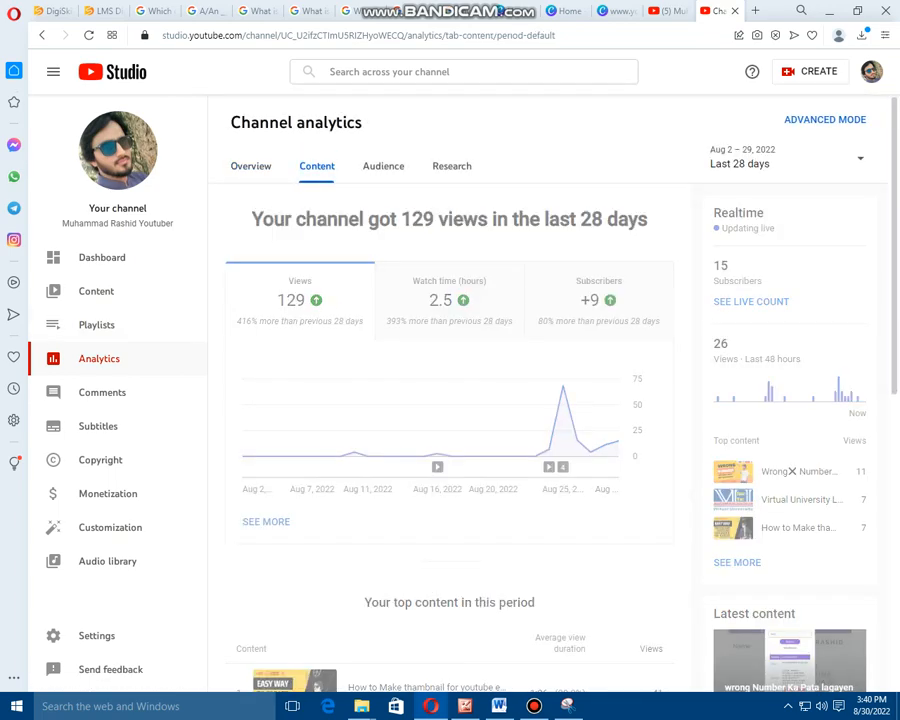
left_click(383, 166)
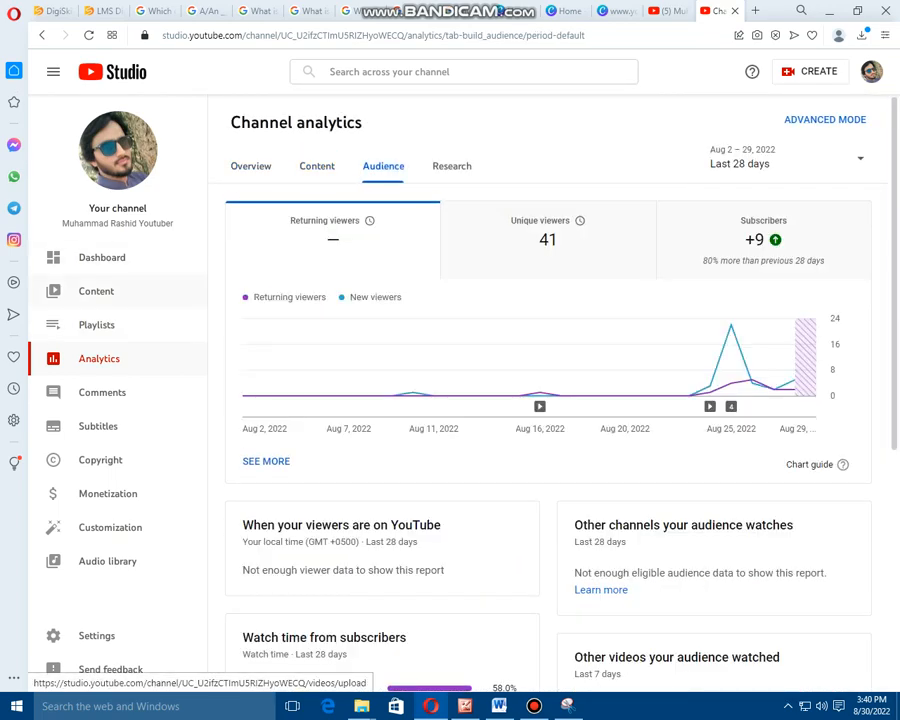
left_click(96, 291)
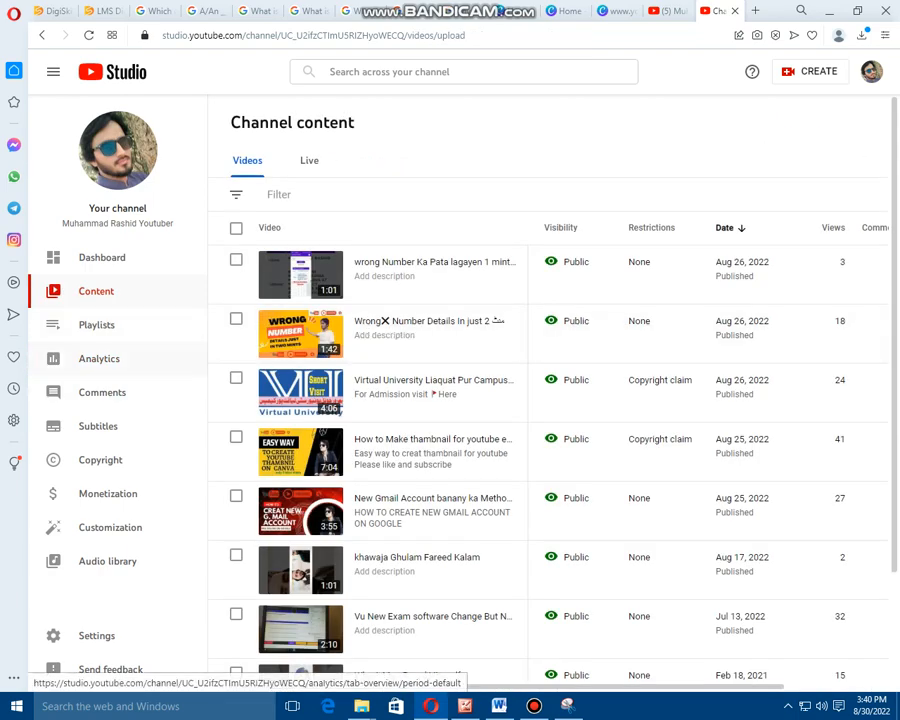
left_click(98, 426)
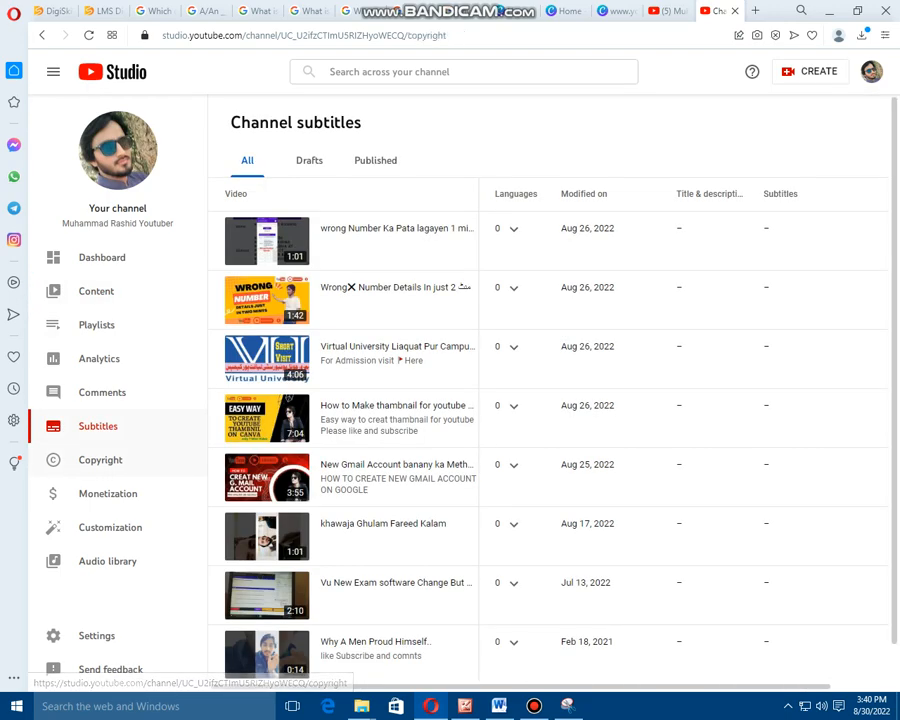
left_click(100, 460)
left_click(108, 493)
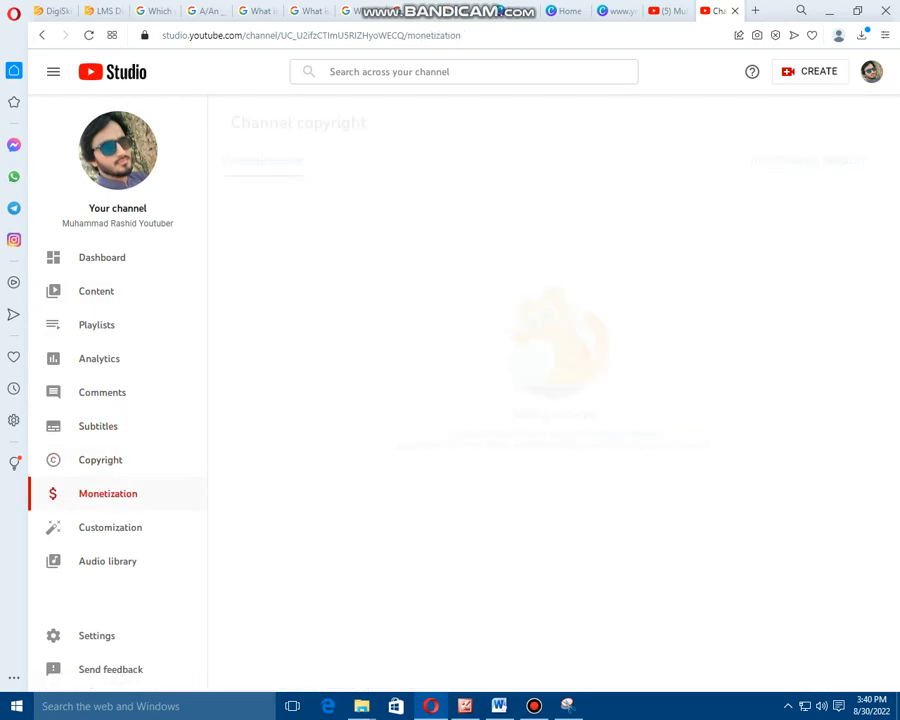
Step: Try twice to upload the banner snip from the clipboard as the banner image in the channel's Branding settings
left_click(110, 527)
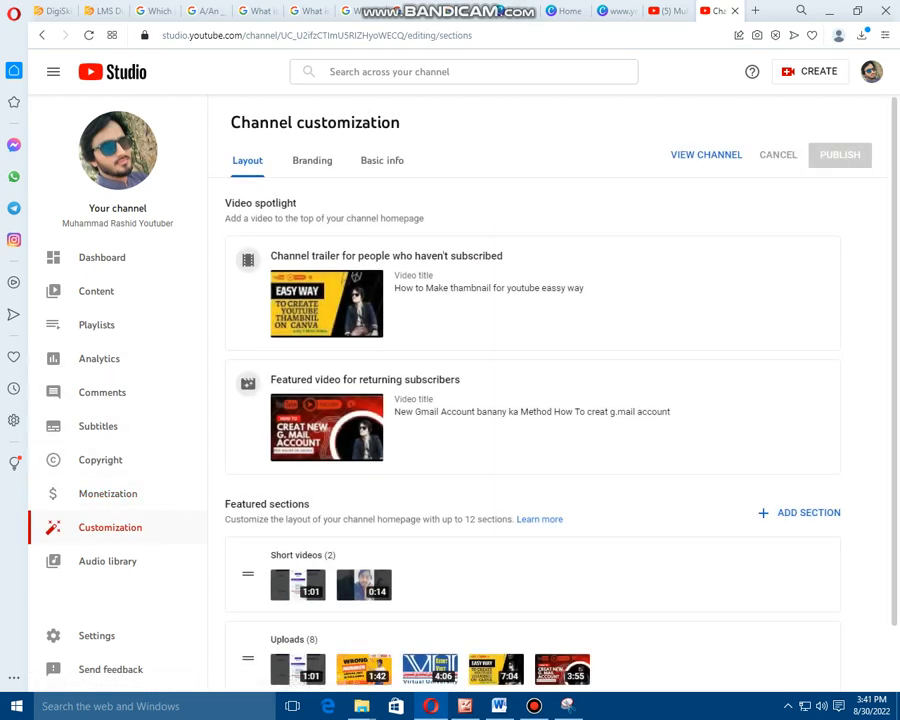
left_click(312, 160)
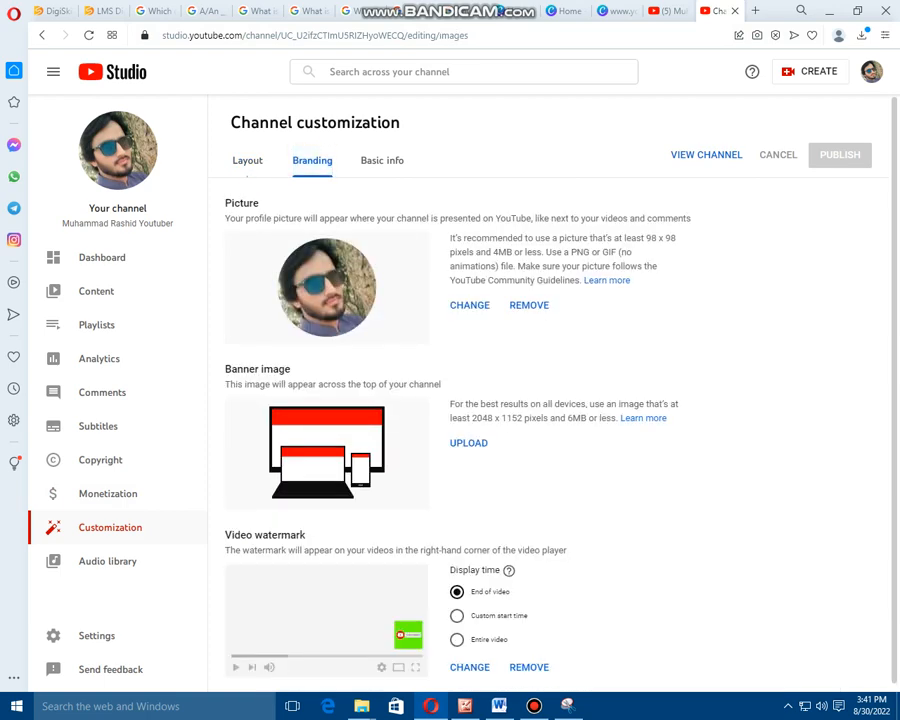
left_click(468, 443)
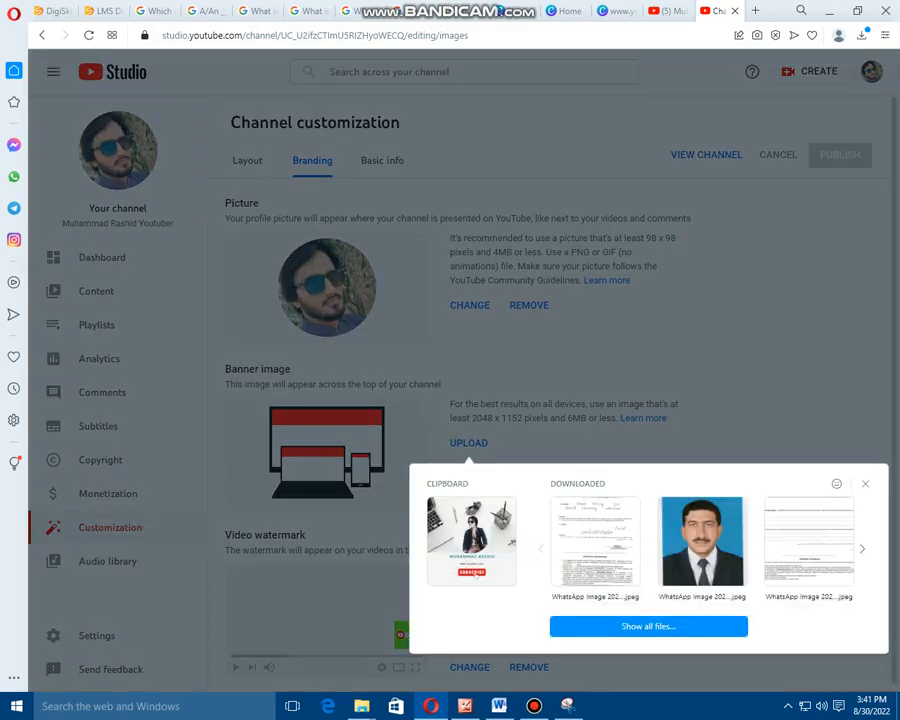
left_click(474, 577)
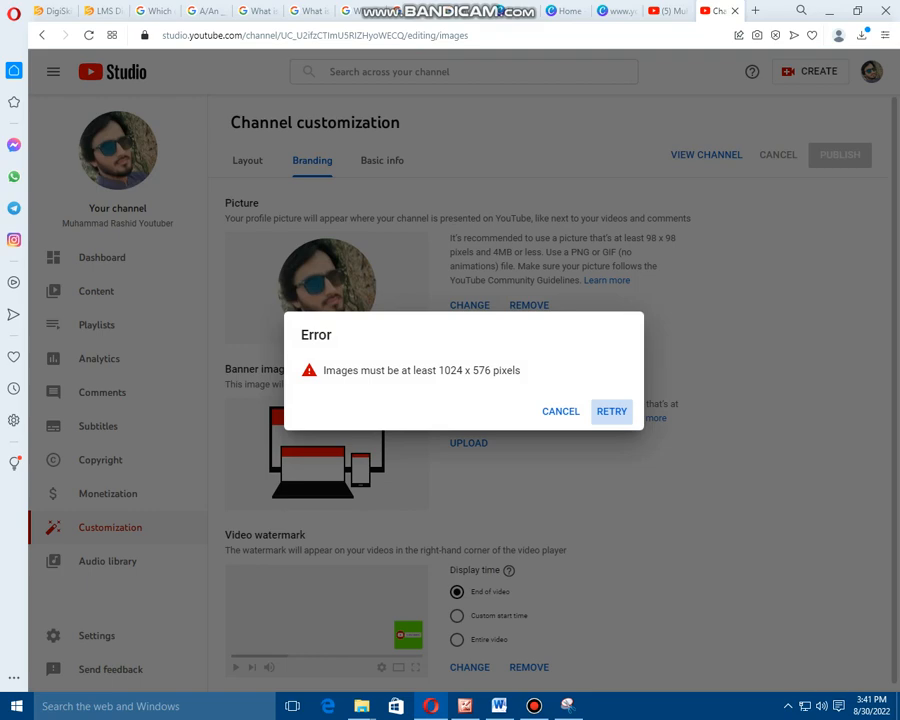
left_click(611, 411)
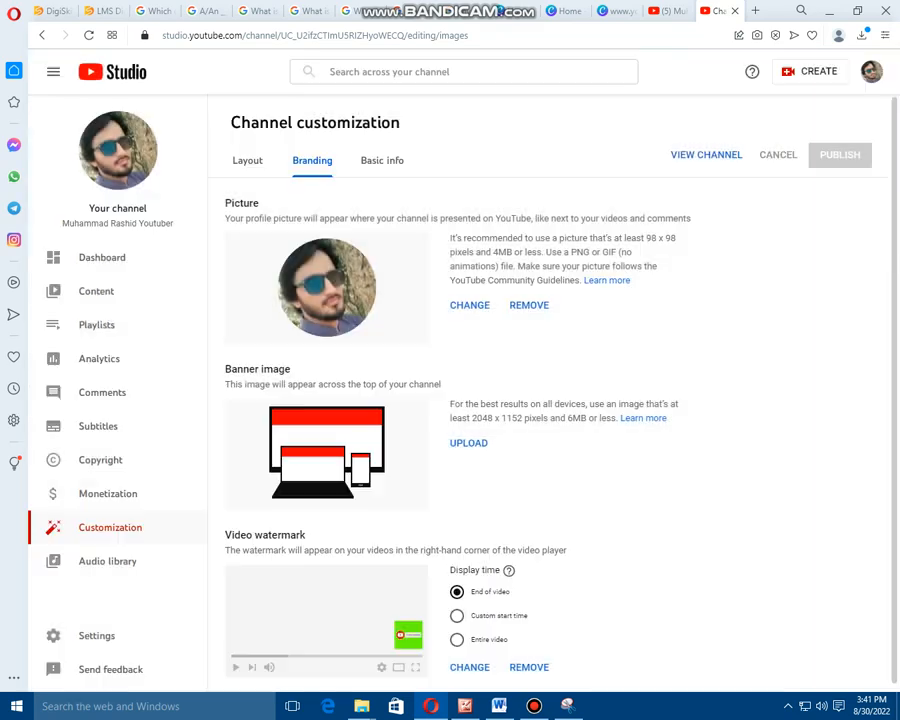
left_click(468, 442)
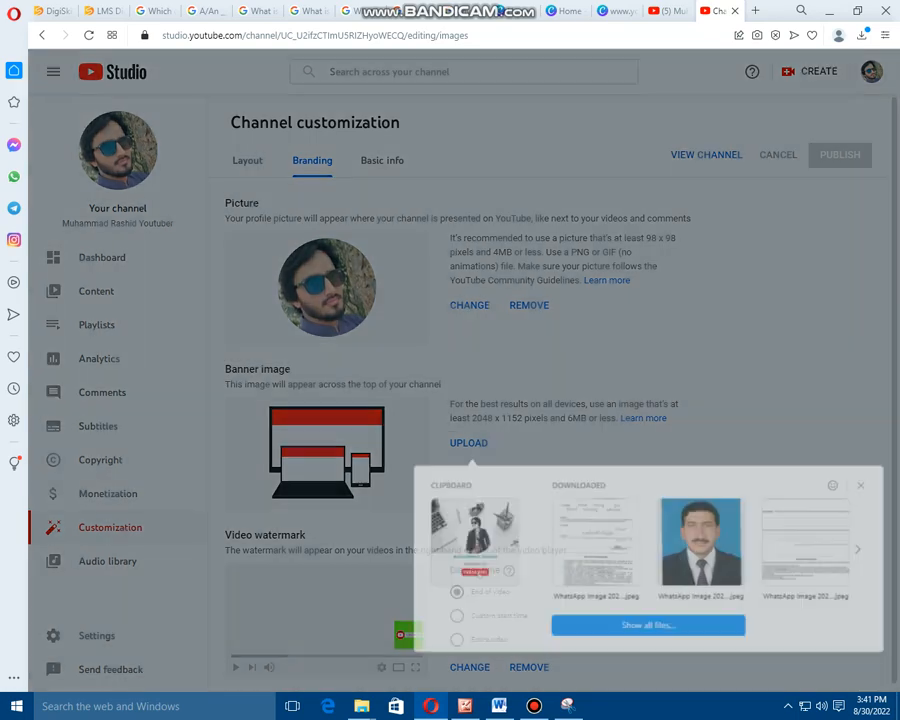
left_click(471, 540)
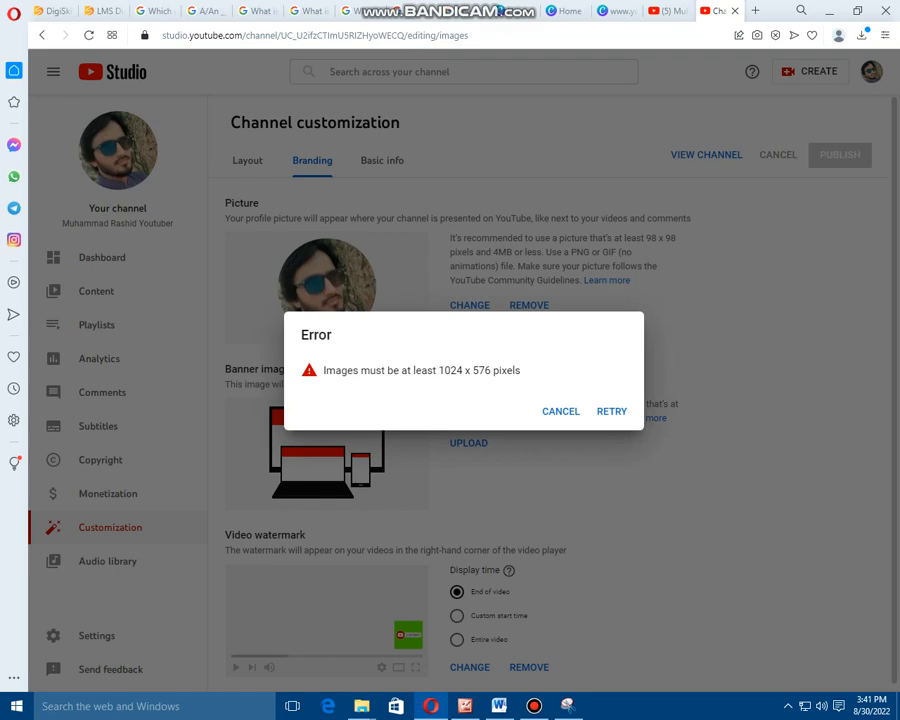
Step: Search the web for the "1024 x 576 pixels" text from the banner upload error
left_click_drag(439, 370, 490, 370)
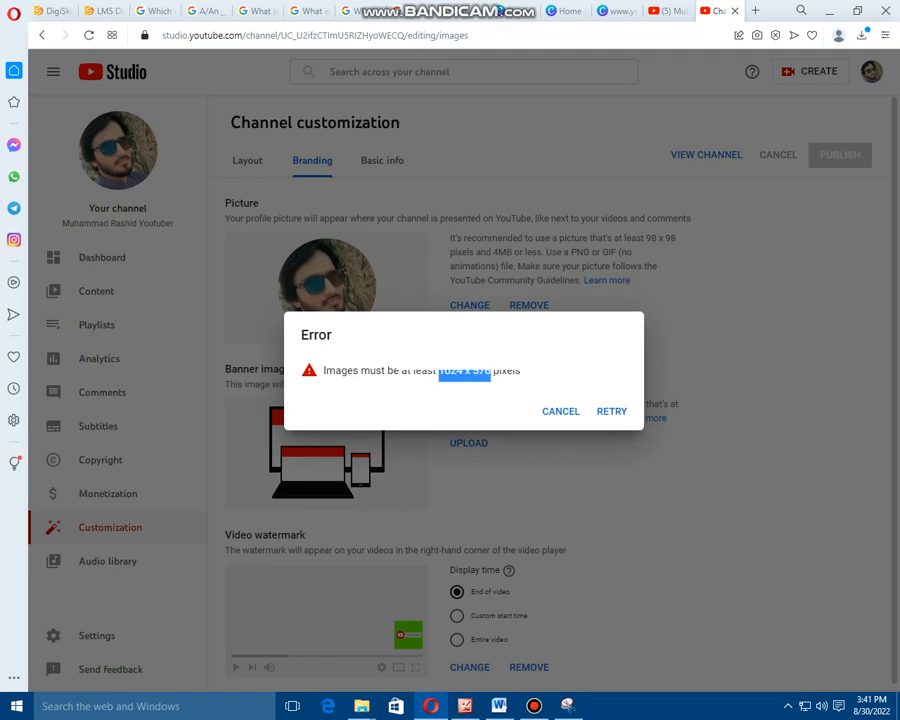
right_click(473, 375)
left_click(520, 370)
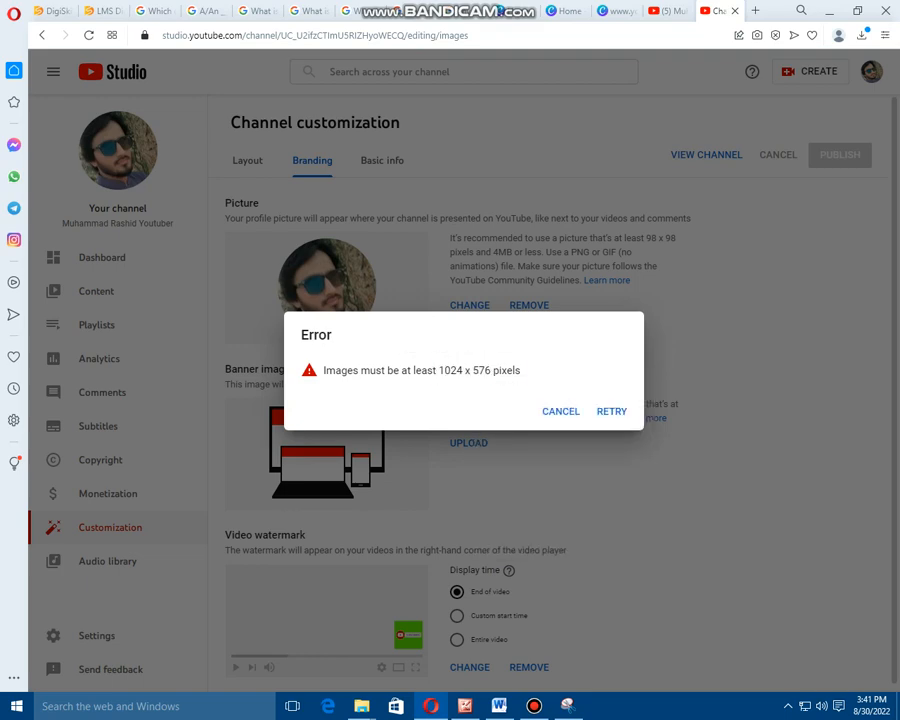
left_click_drag(520, 370, 438, 370)
right_click(448, 376)
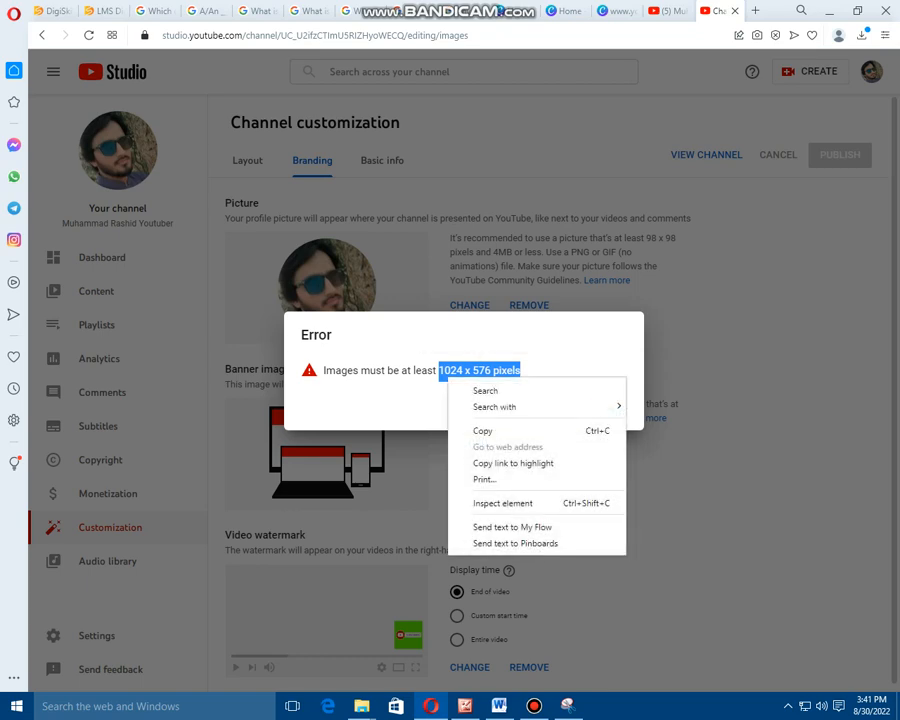
left_click(486, 390)
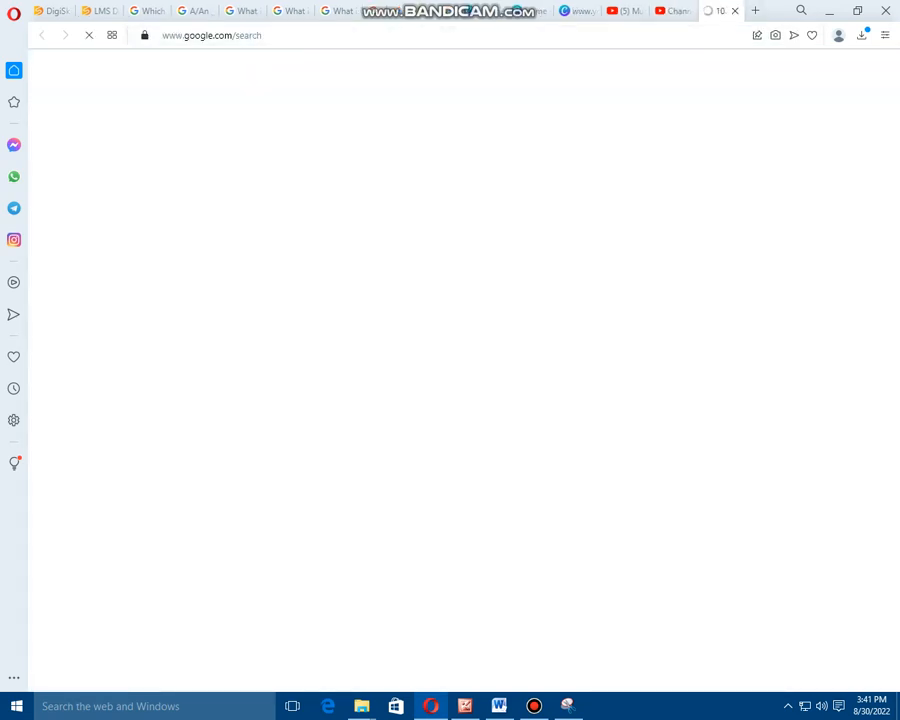
Step: Search the web for "1024 x 576 pixels converter" and open the convert-my-image.com result for resizing and converting images
key("ctrl+t")
key("ctrl+Tab")
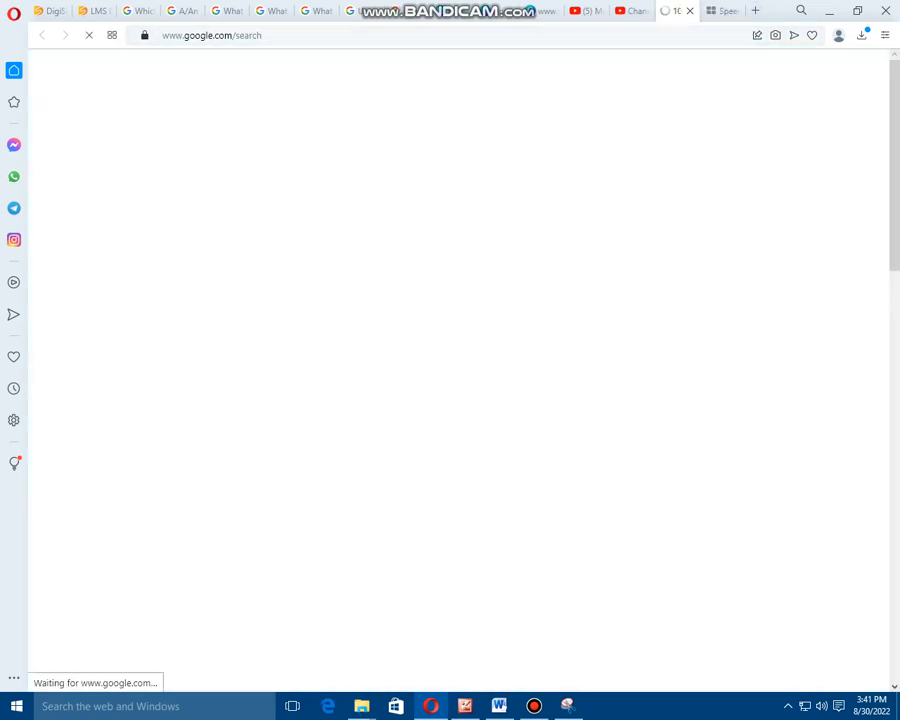
left_click(285, 83)
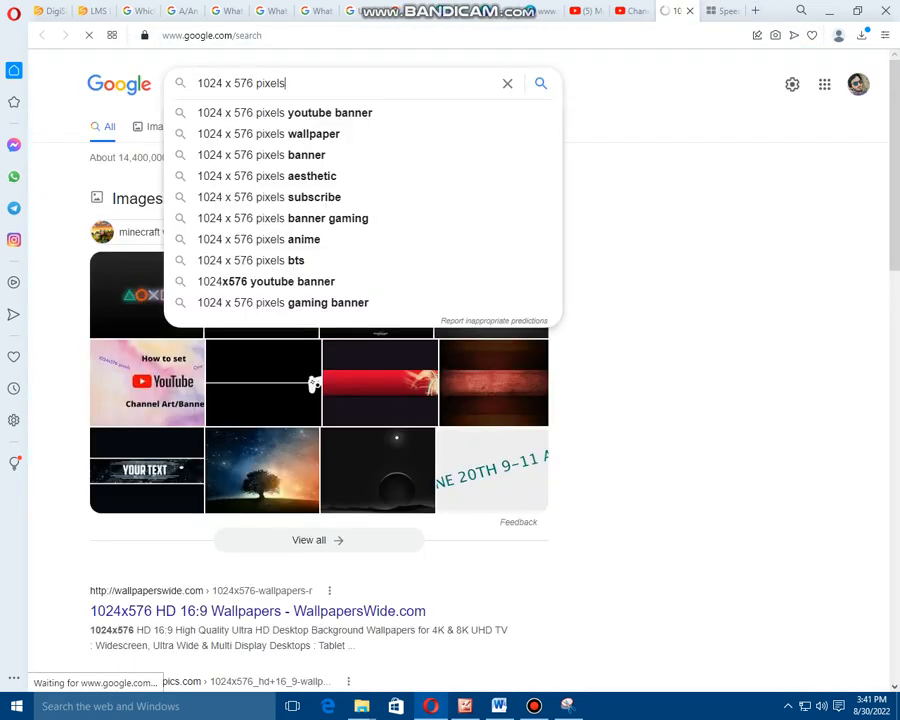
type("co")
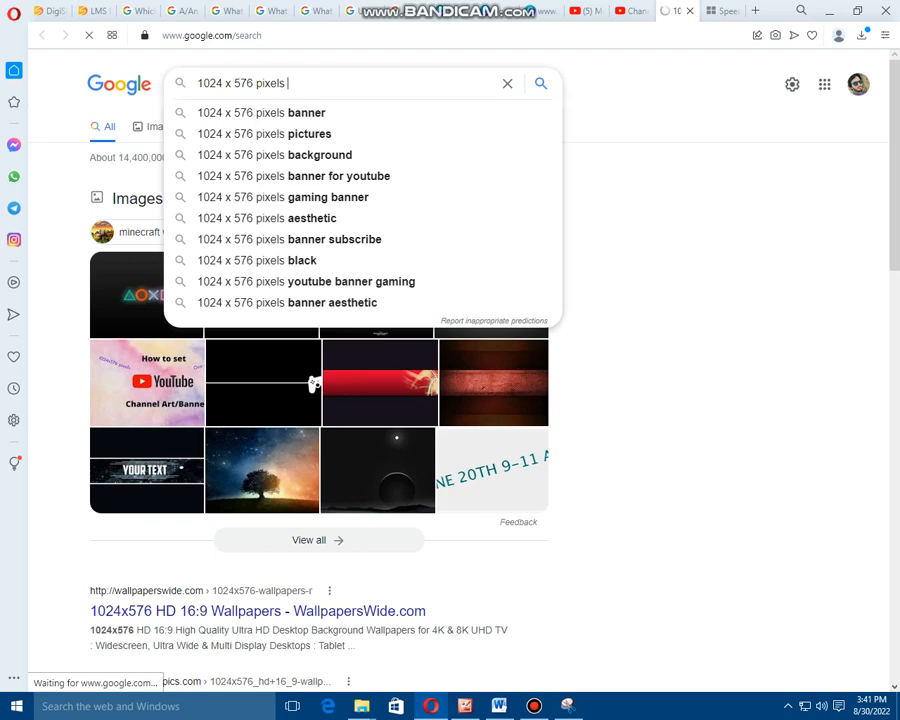
type("n")
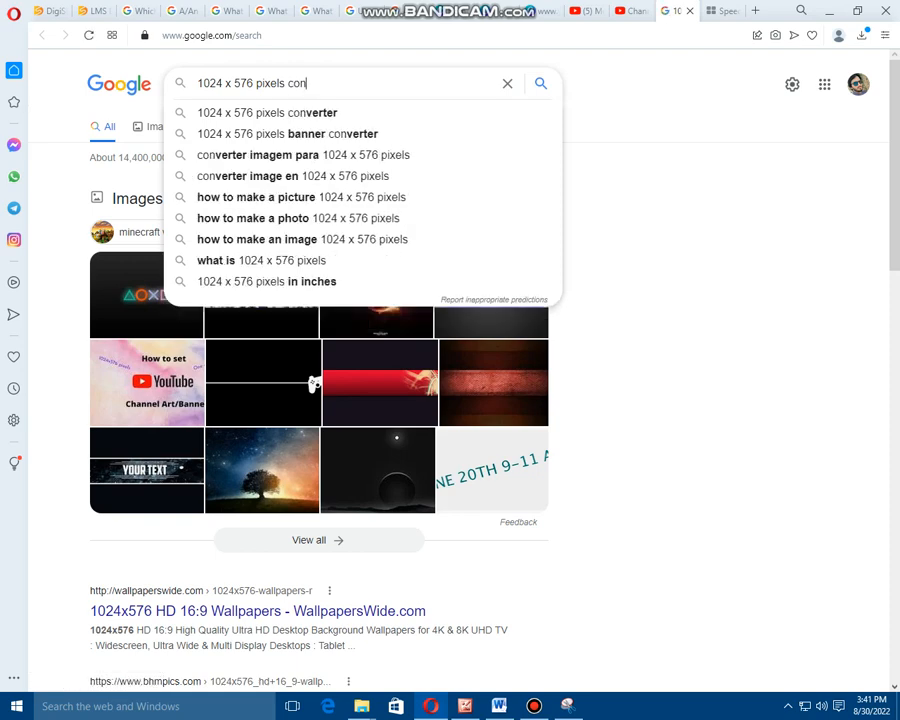
left_click(284, 116)
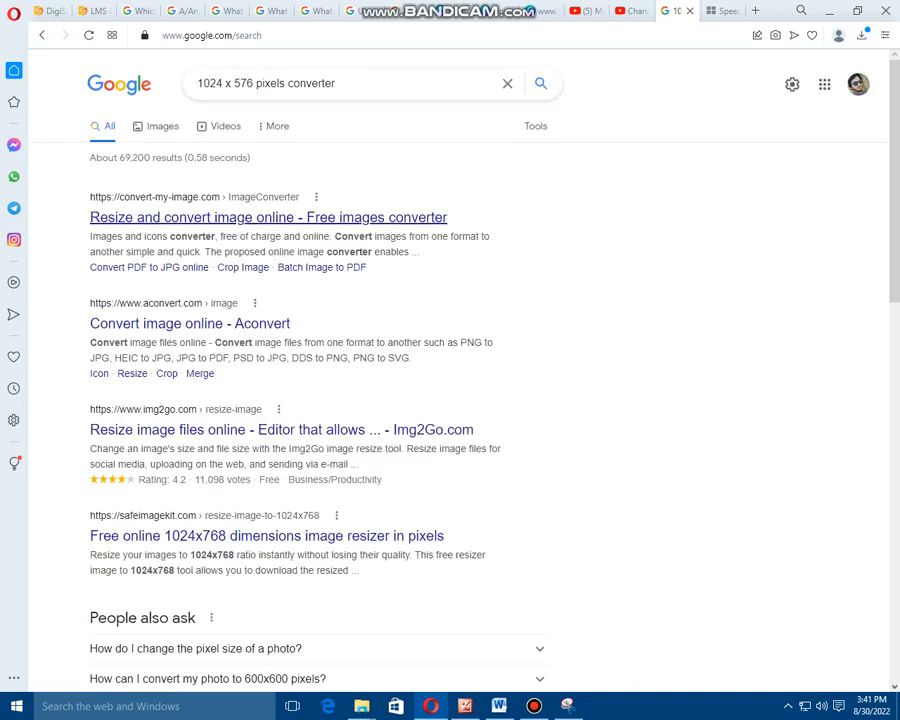
left_click(268, 217)
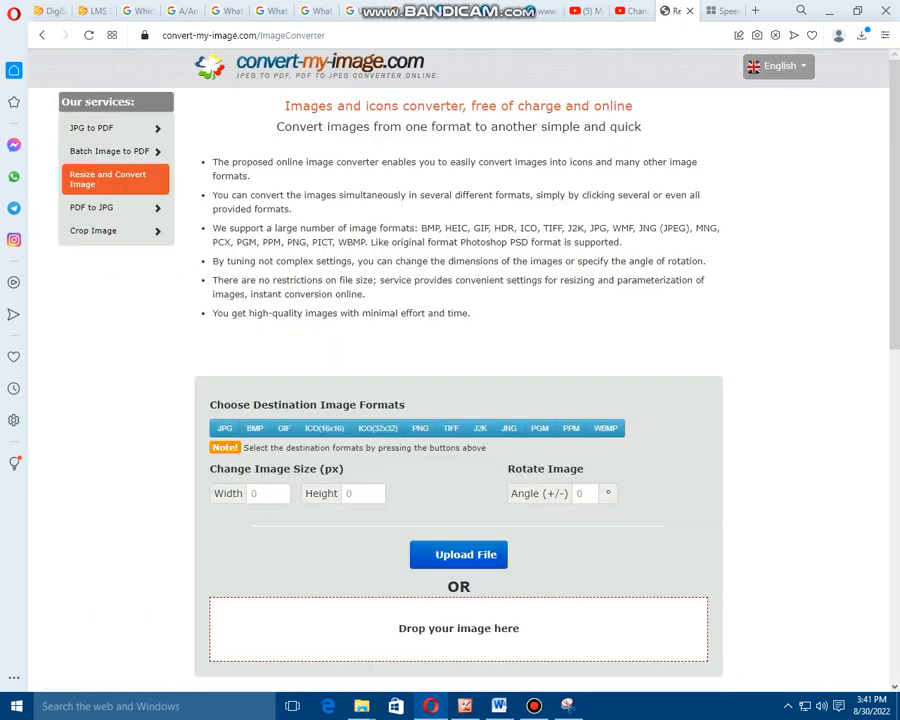
Step: Upload the banner snip from the clipboard to the converter and try converting it without a destination format
left_click(458, 554)
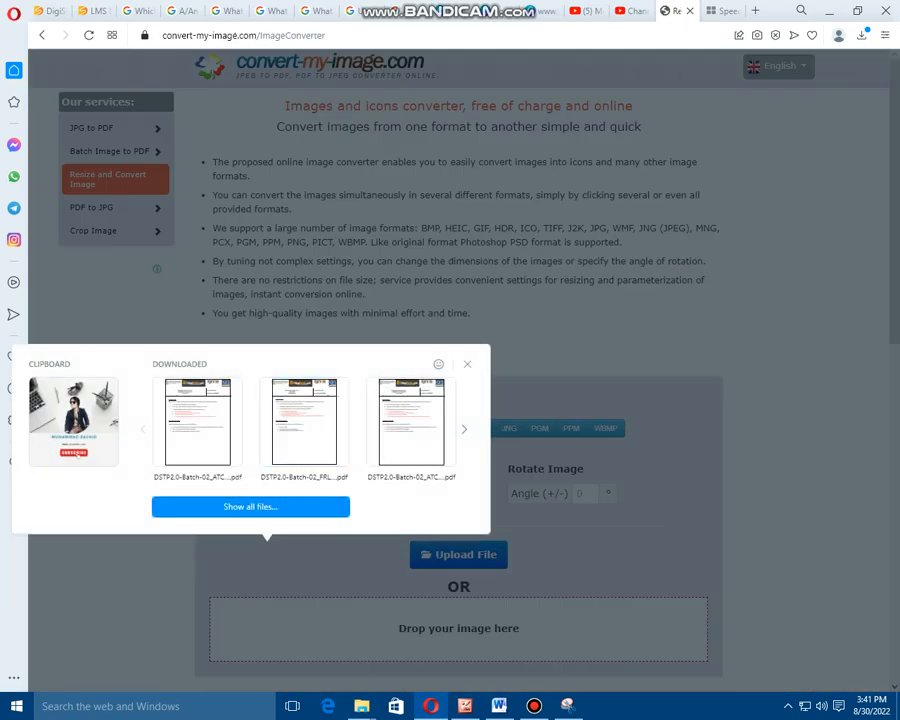
left_click(74, 422)
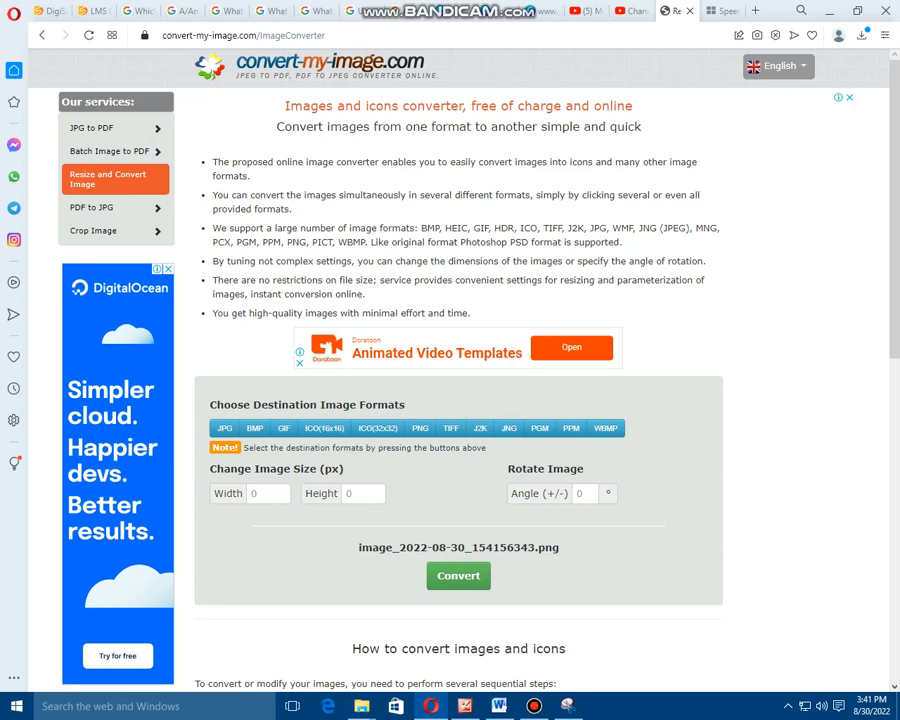
left_click(458, 575)
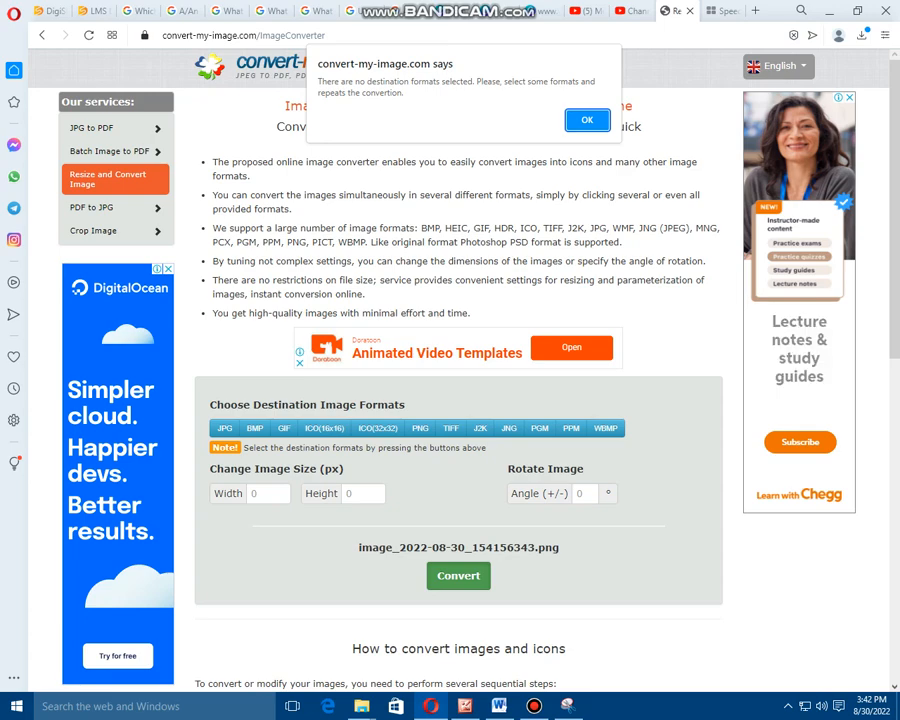
key("Return")
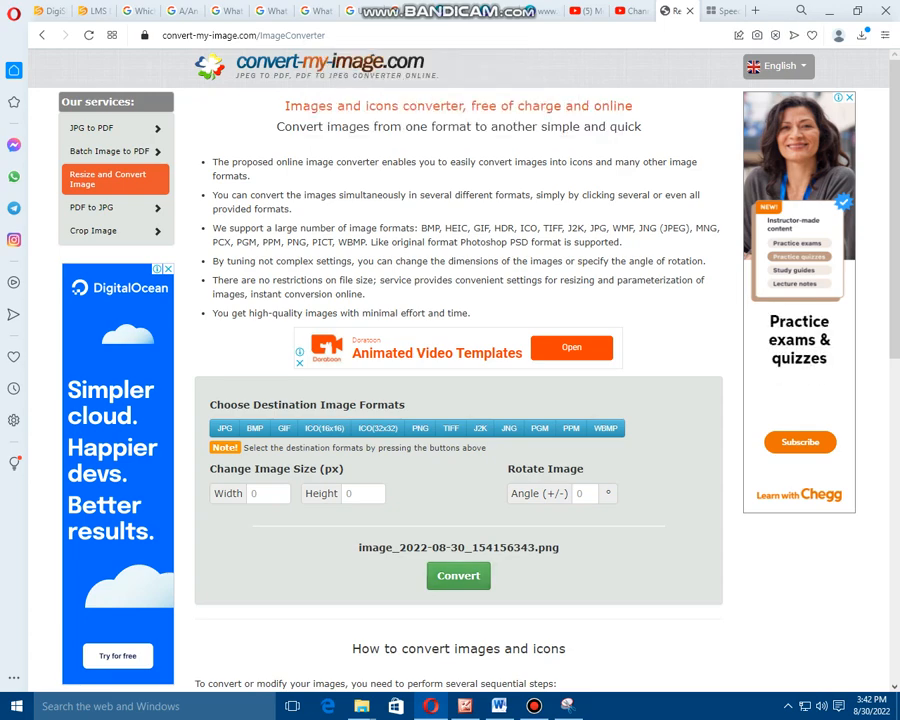
Step: Set the output image size to 1024 px wide and 576 px high, checking it against YouTube Studio's banner error
left_click(262, 493)
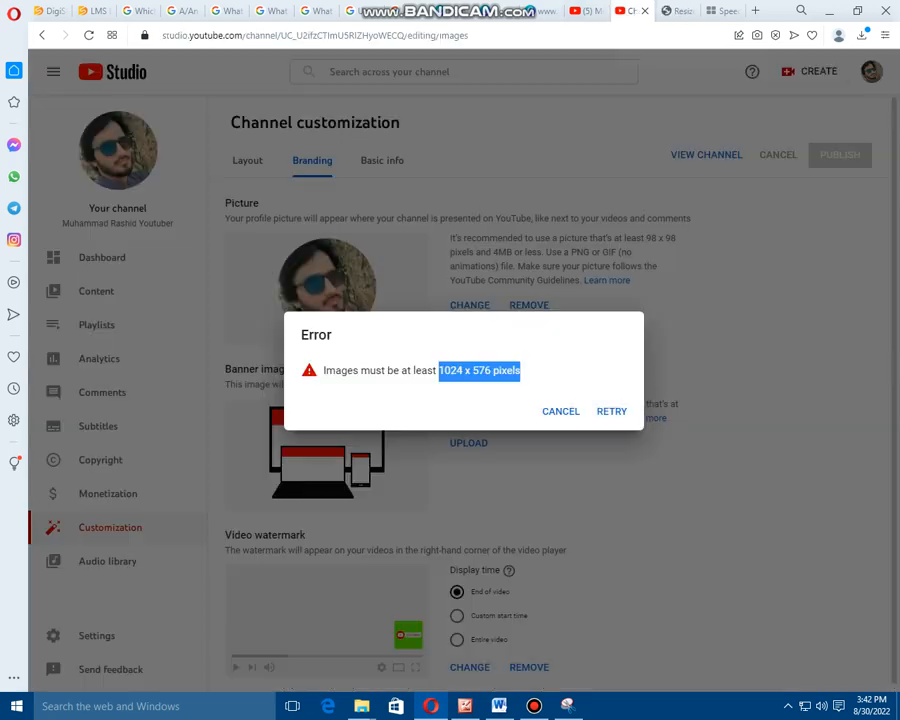
left_click(630, 11)
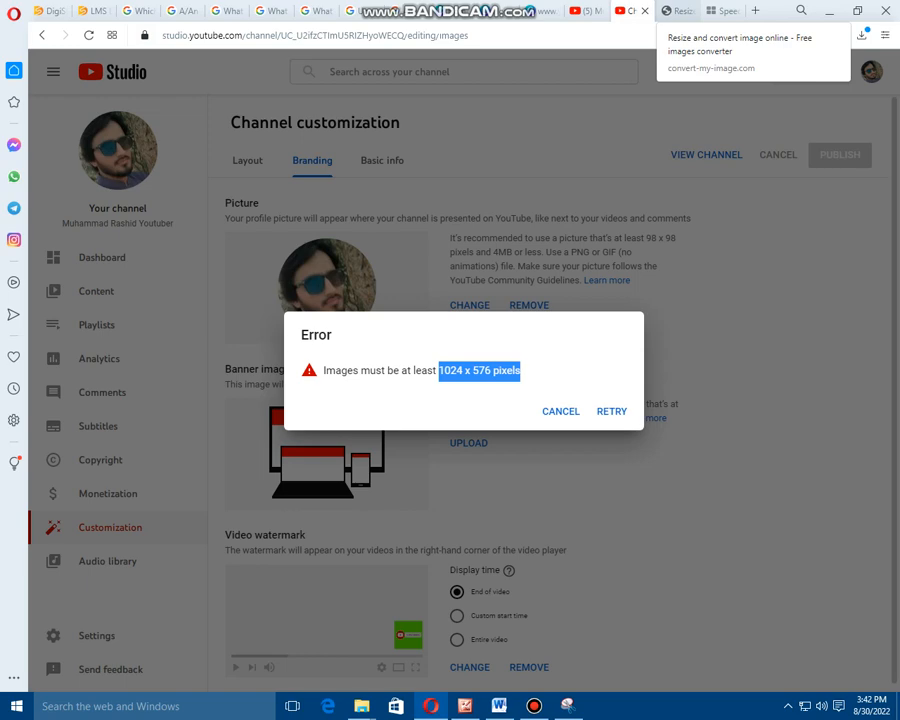
left_click(680, 11)
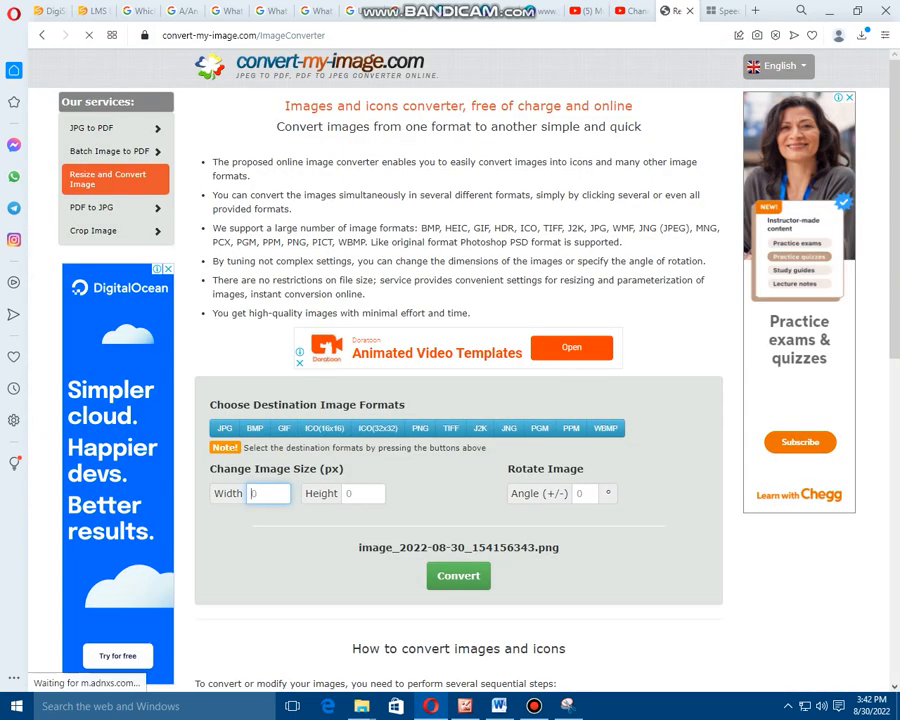
type("1024")
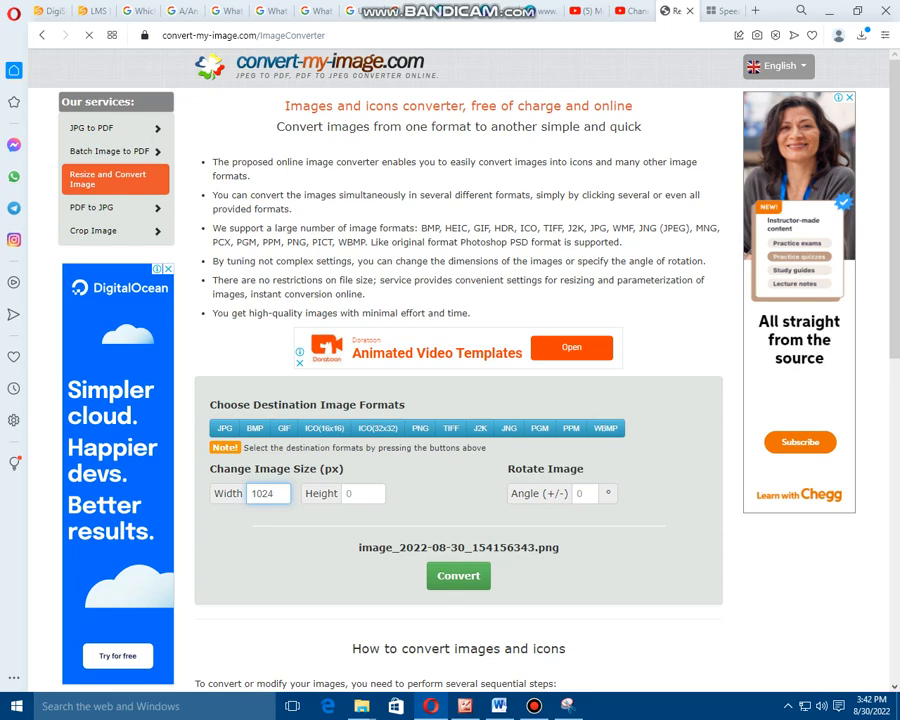
left_click(362, 493)
type("576")
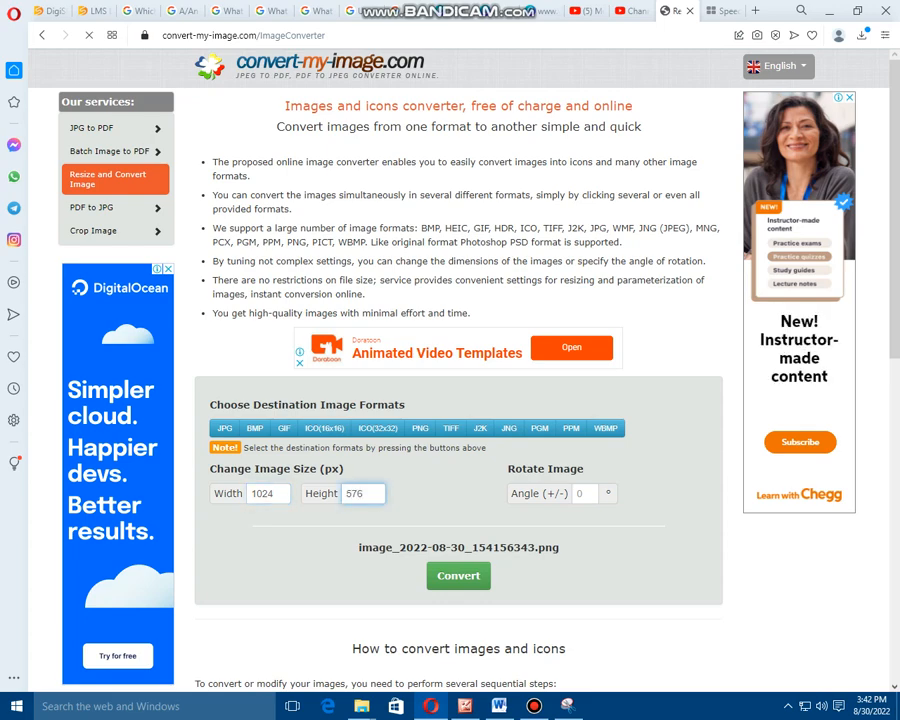
key("Return")
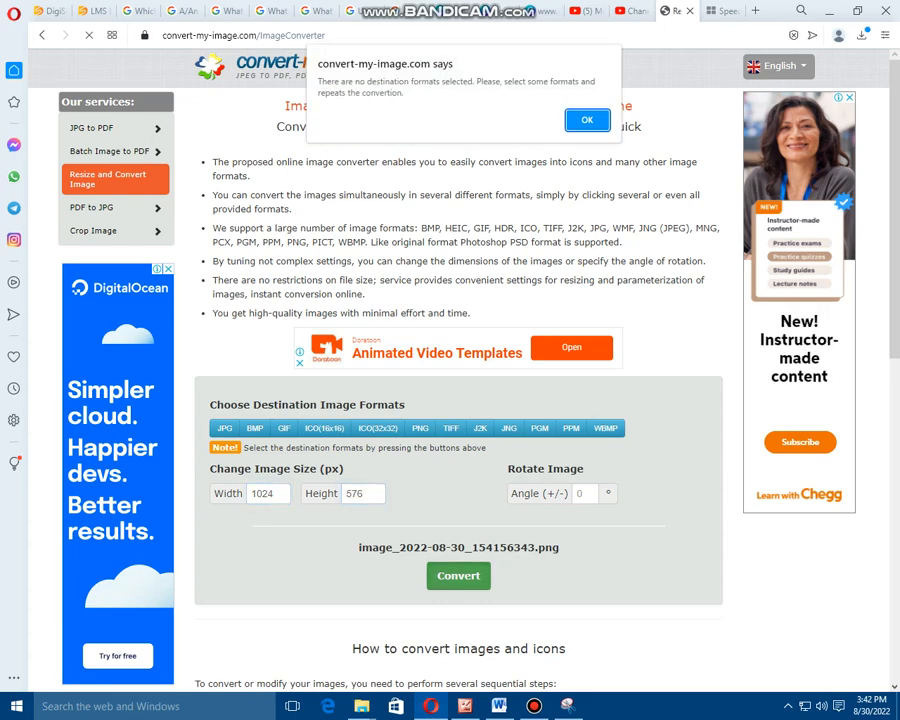
key("Return")
Step: Choose JPG as the destination format, convert the banner image and download the result
left_click(224, 428)
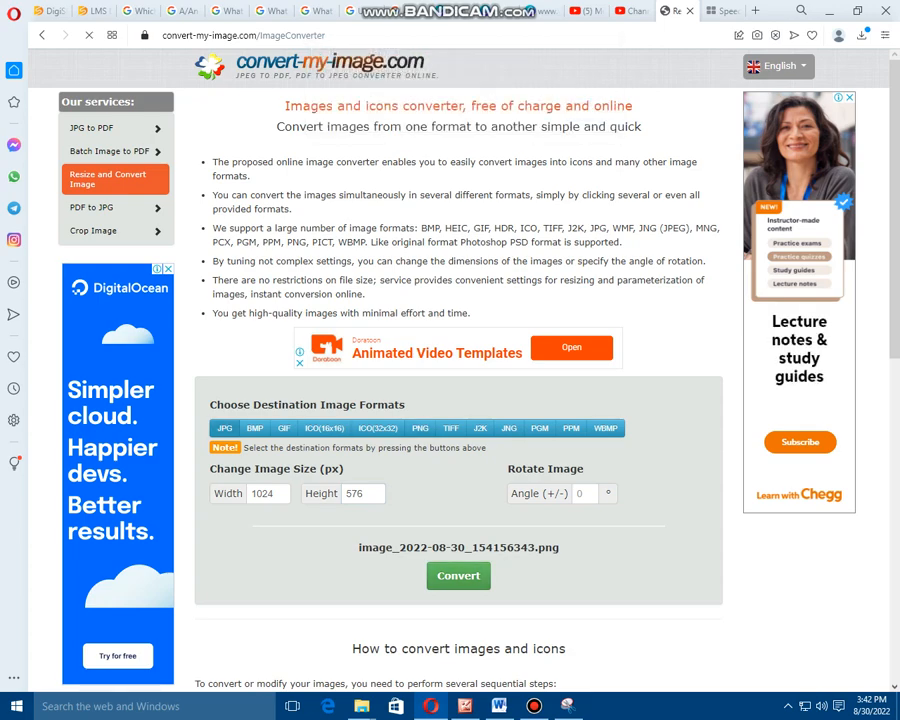
left_click(254, 428)
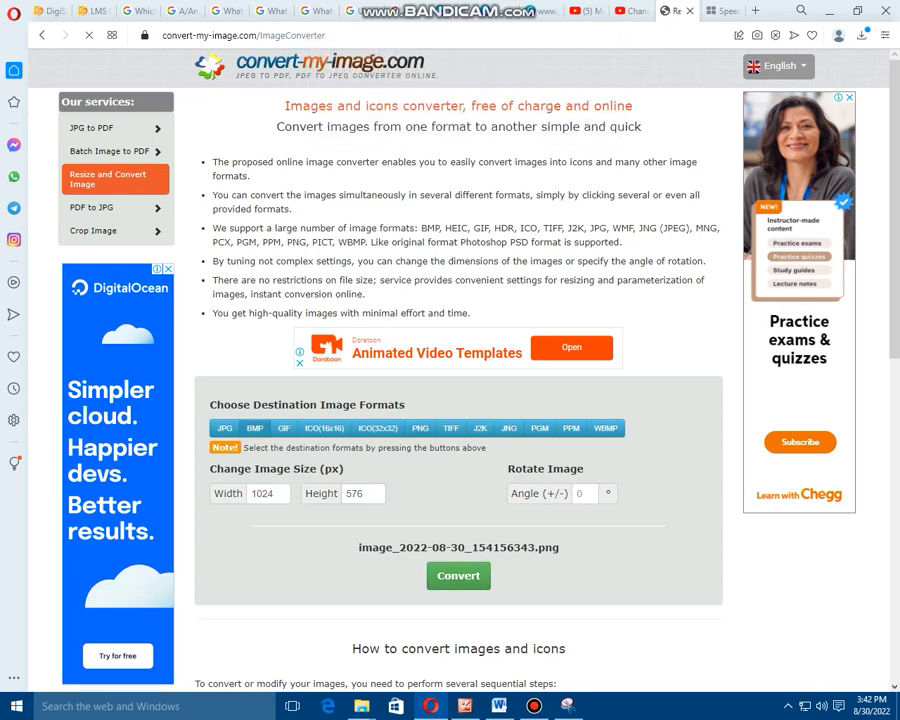
left_click(224, 428)
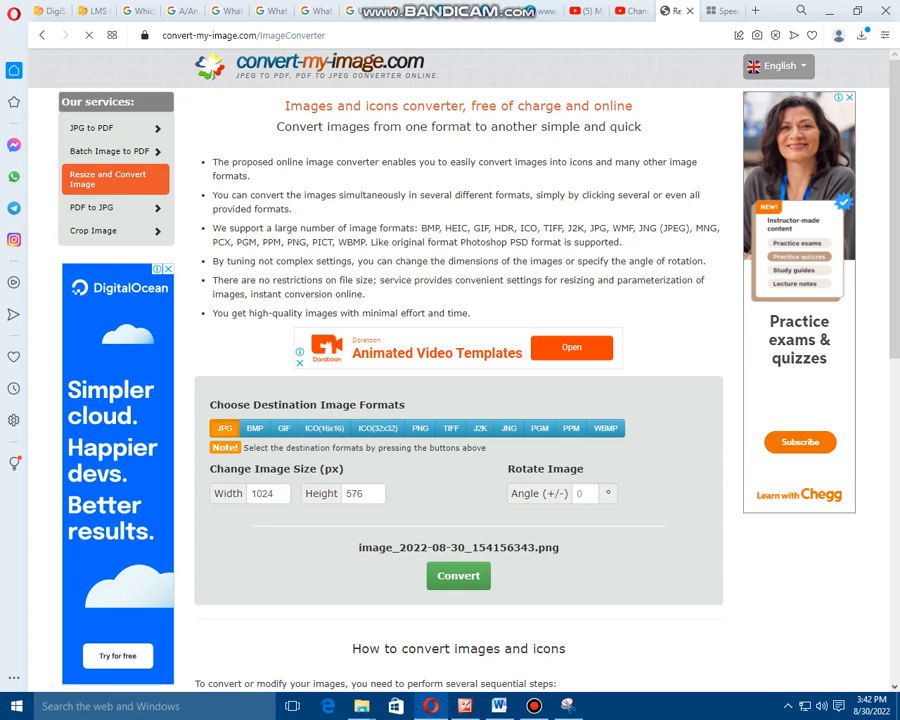
left_click(458, 575)
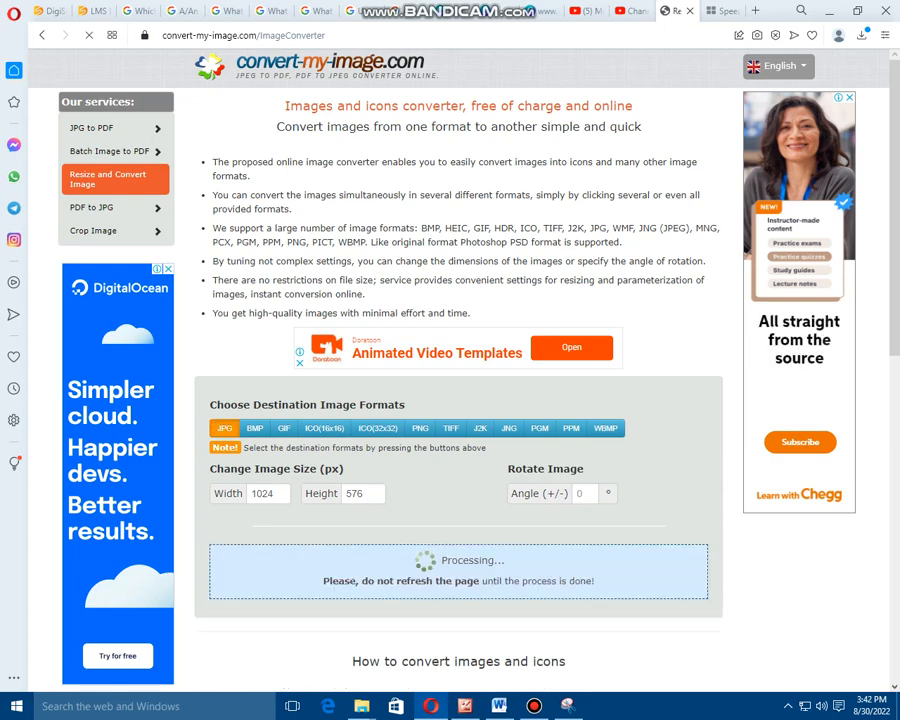
left_click(500, 575)
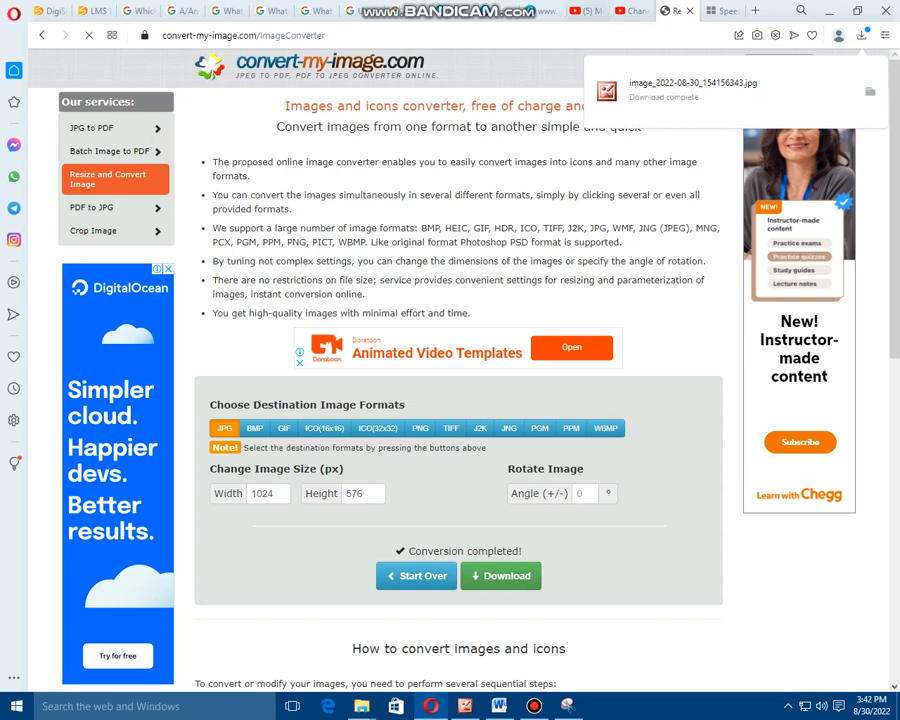
Step: Retry the banner upload in YouTube Studio with the downloaded JPG and accept the banner art crop
left_click(628, 10)
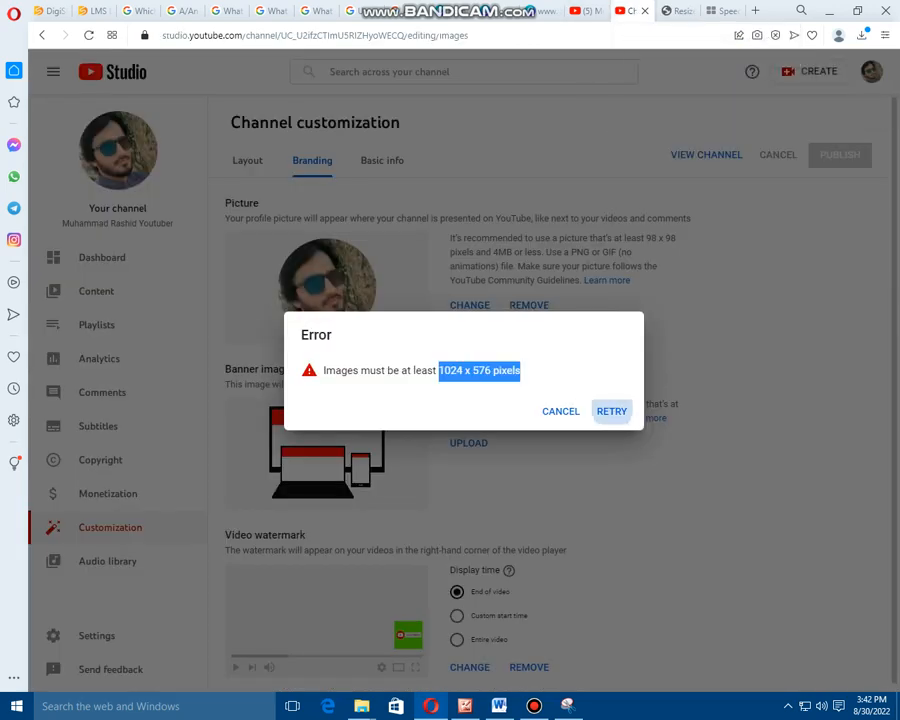
left_click(611, 411)
left_click(471, 509)
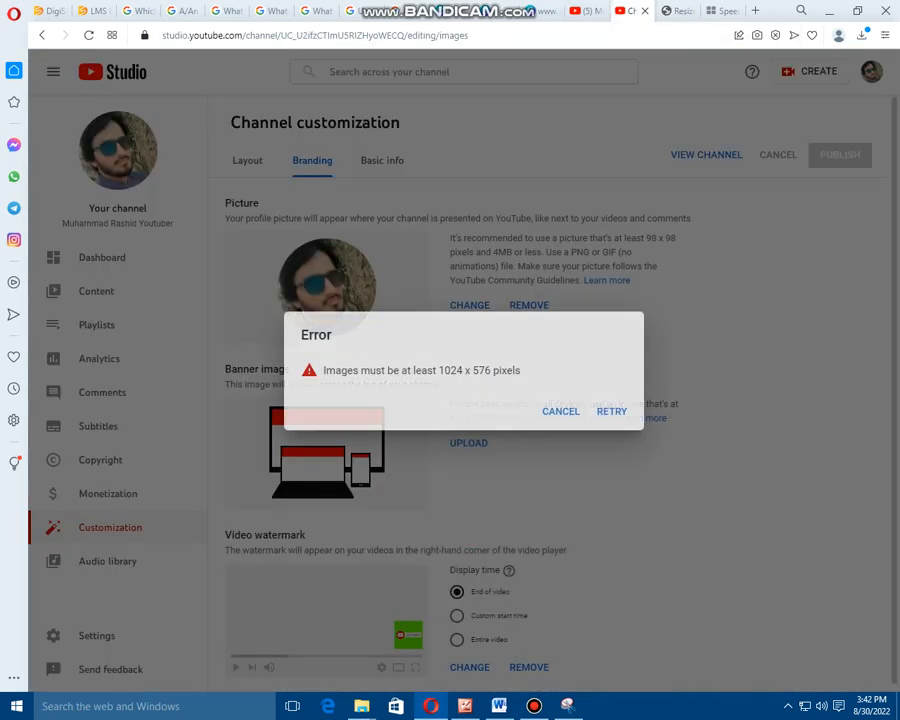
left_click(611, 411)
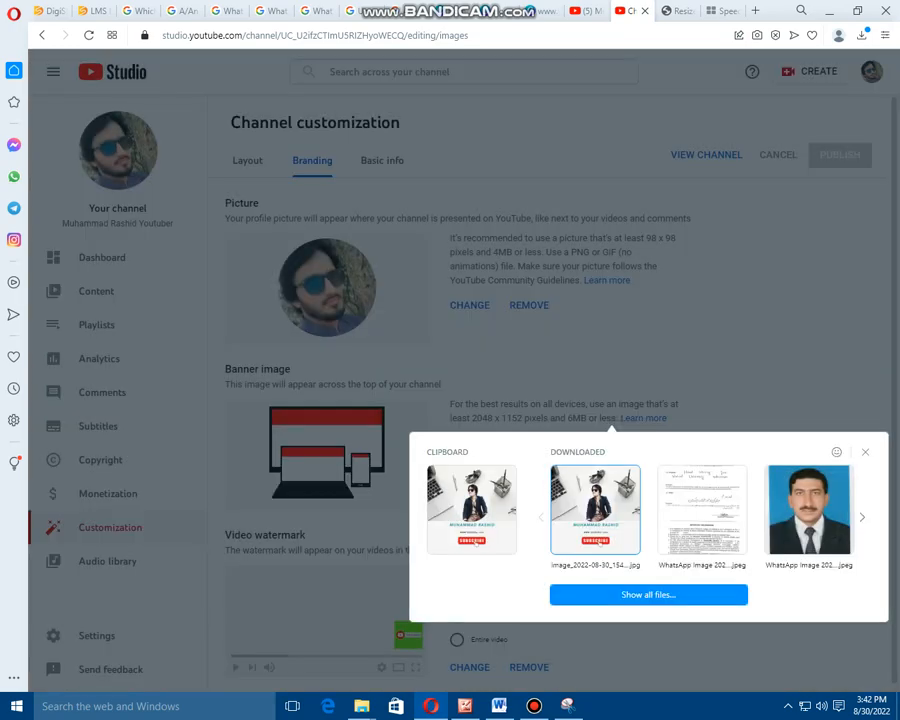
left_click(593, 504)
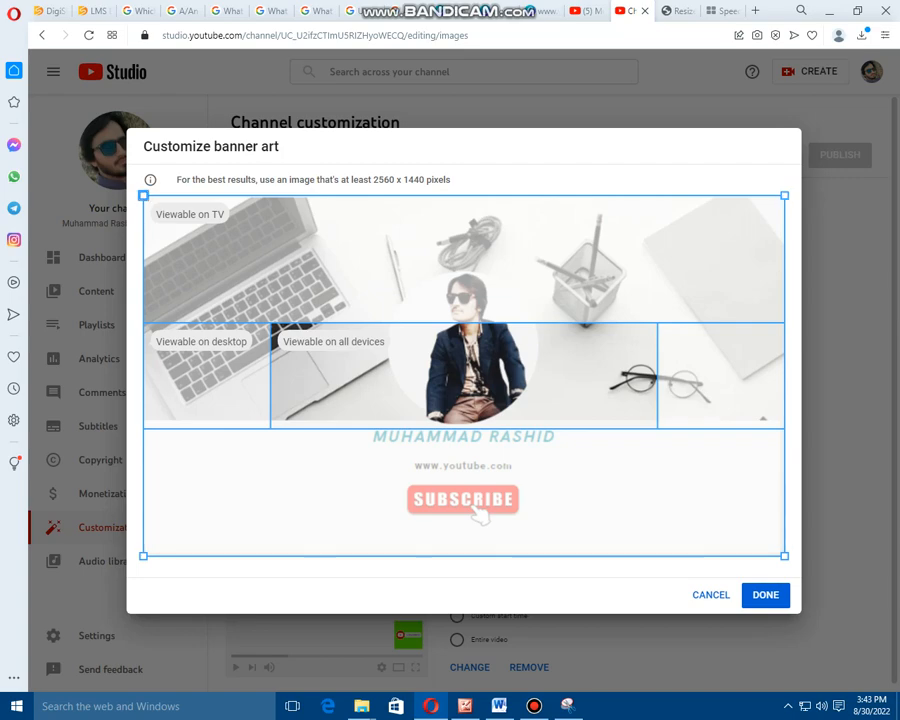
left_click(765, 595)
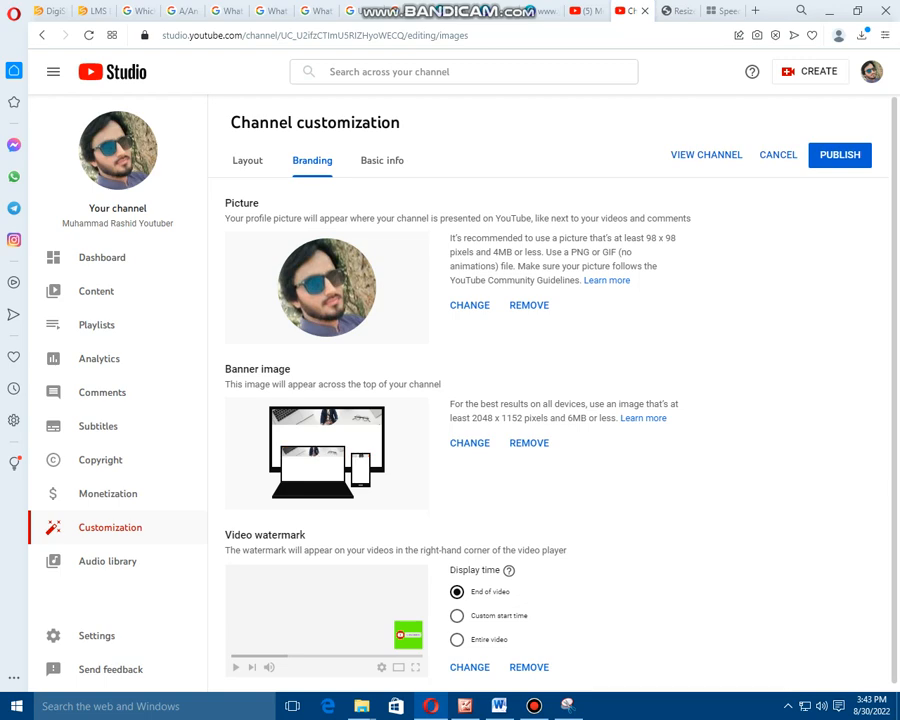
left_click(469, 442)
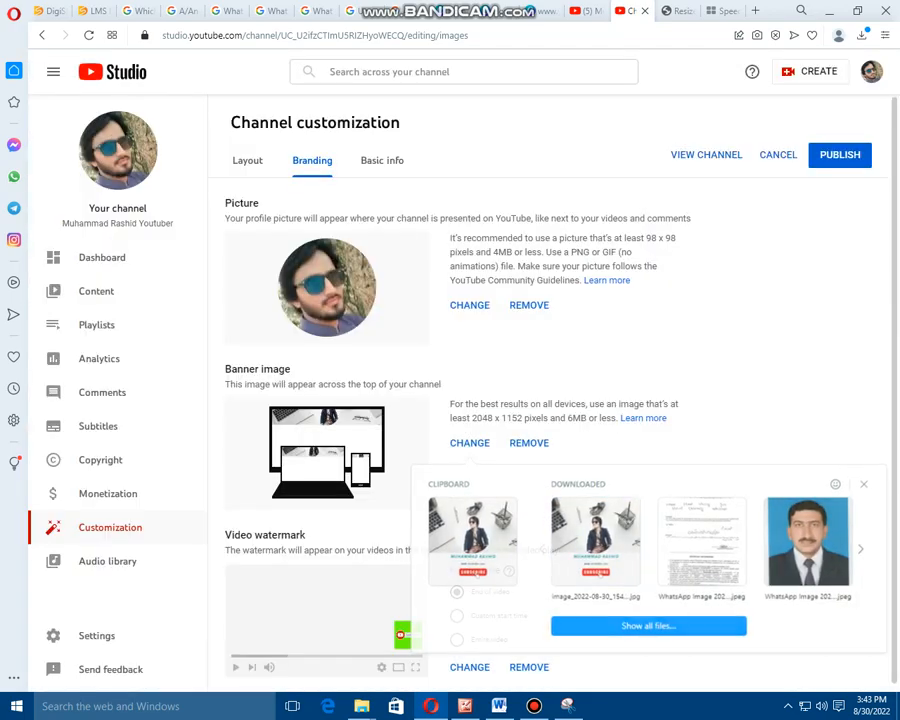
left_click(595, 540)
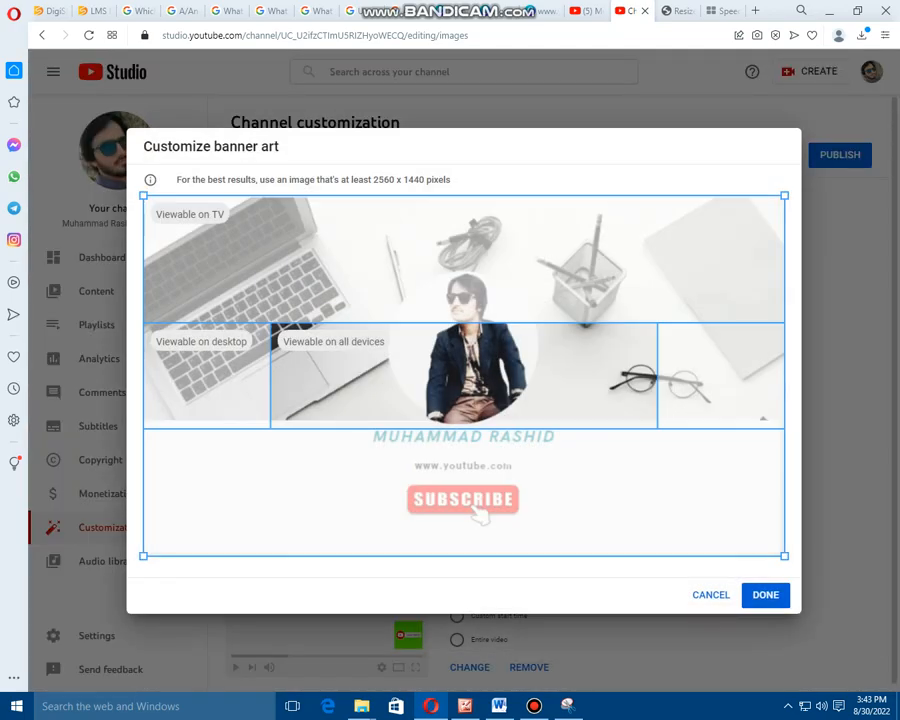
left_click(711, 595)
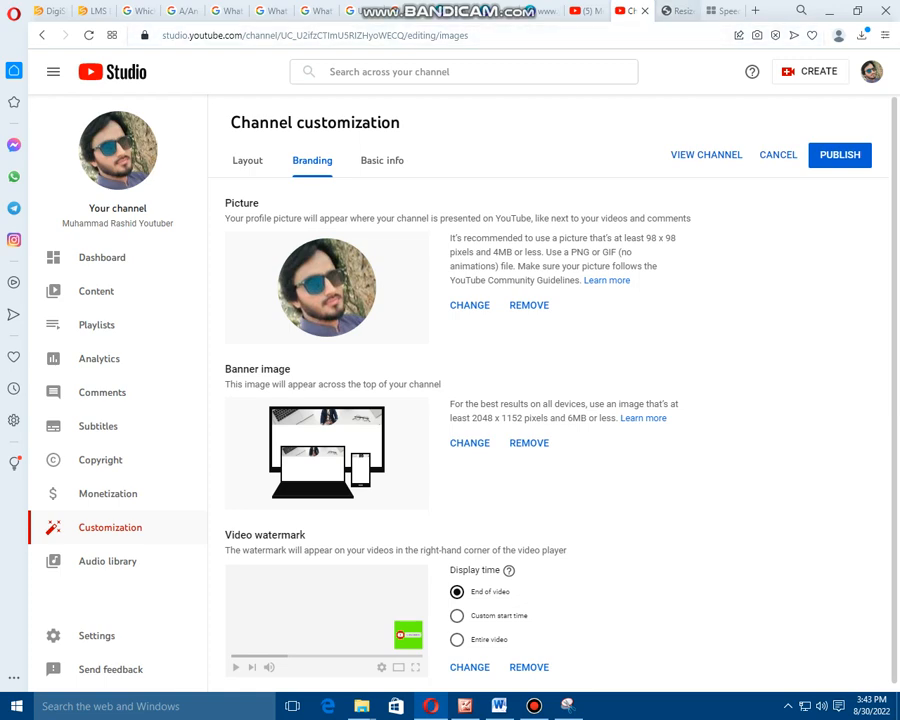
Step: Reopen the convert-my-image.com resize tool from the search results and set the output size to 1024 px wide and 376 px high
left_click(678, 10)
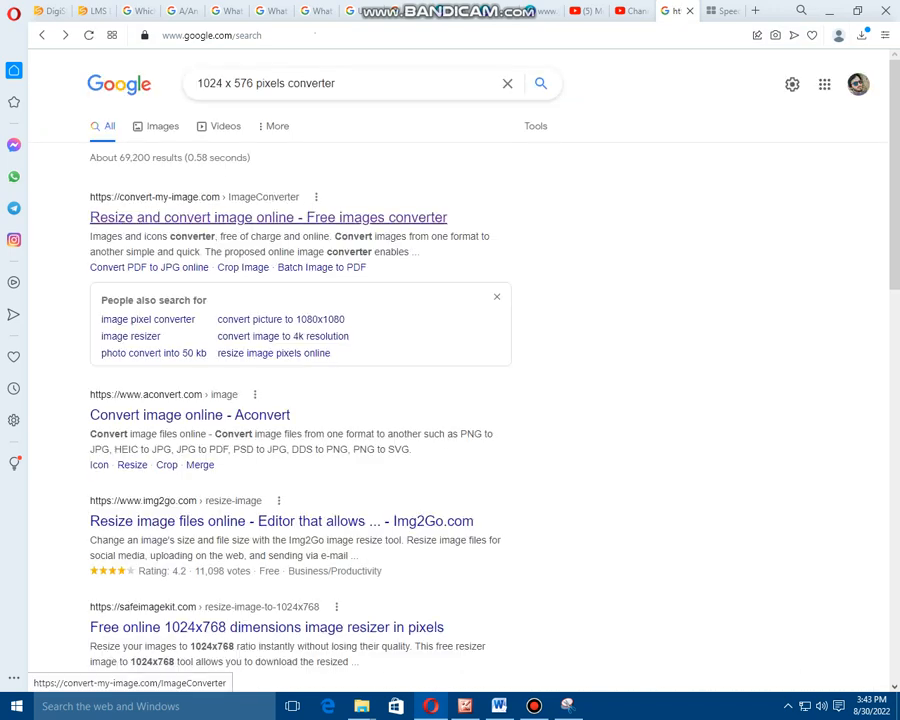
left_click(268, 217)
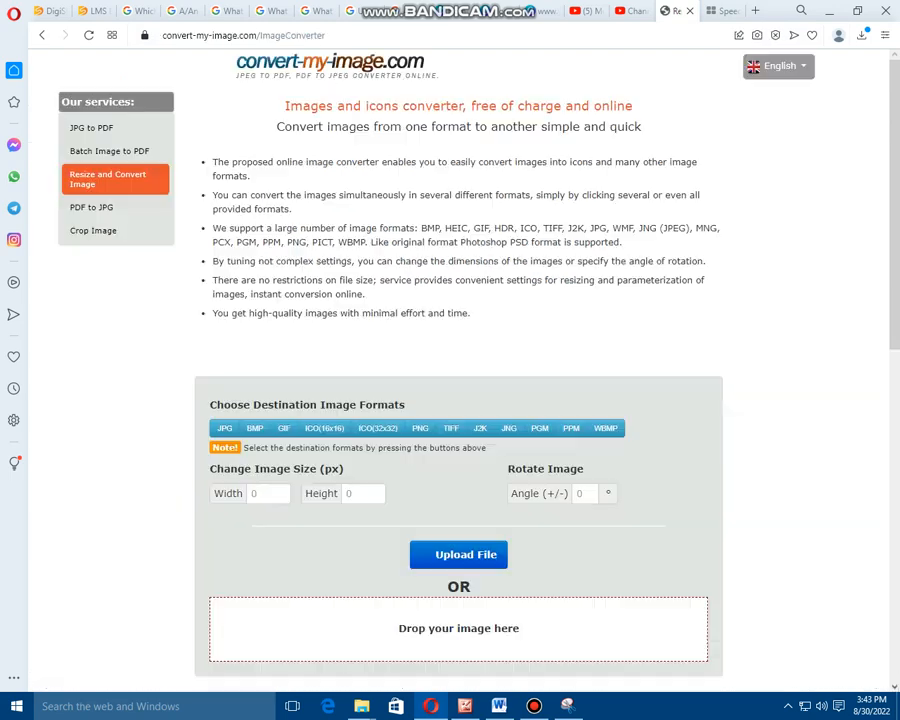
left_click(348, 493)
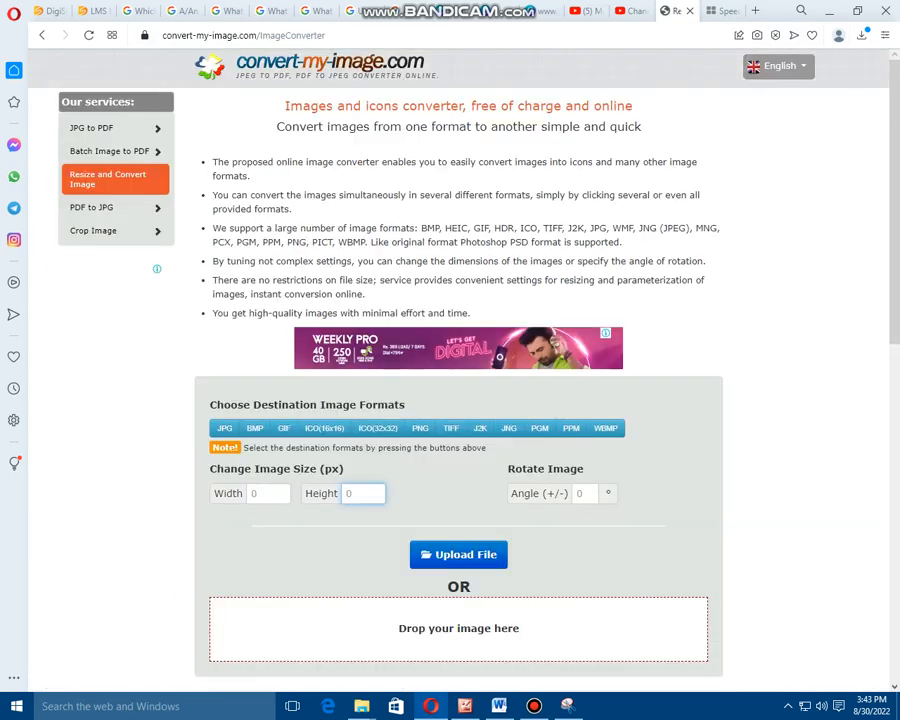
left_click(251, 492)
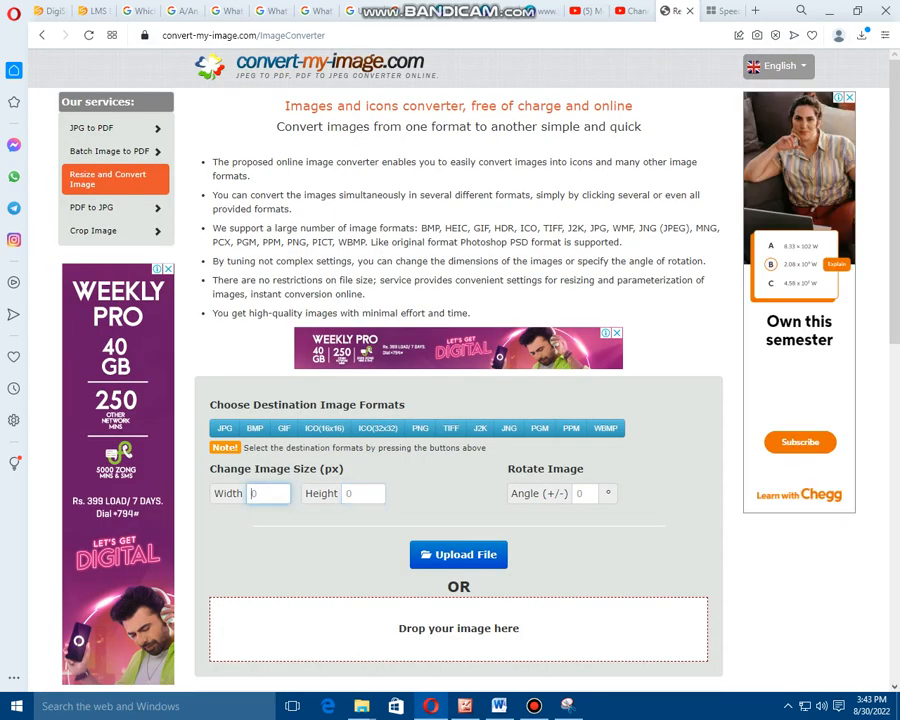
type("105")
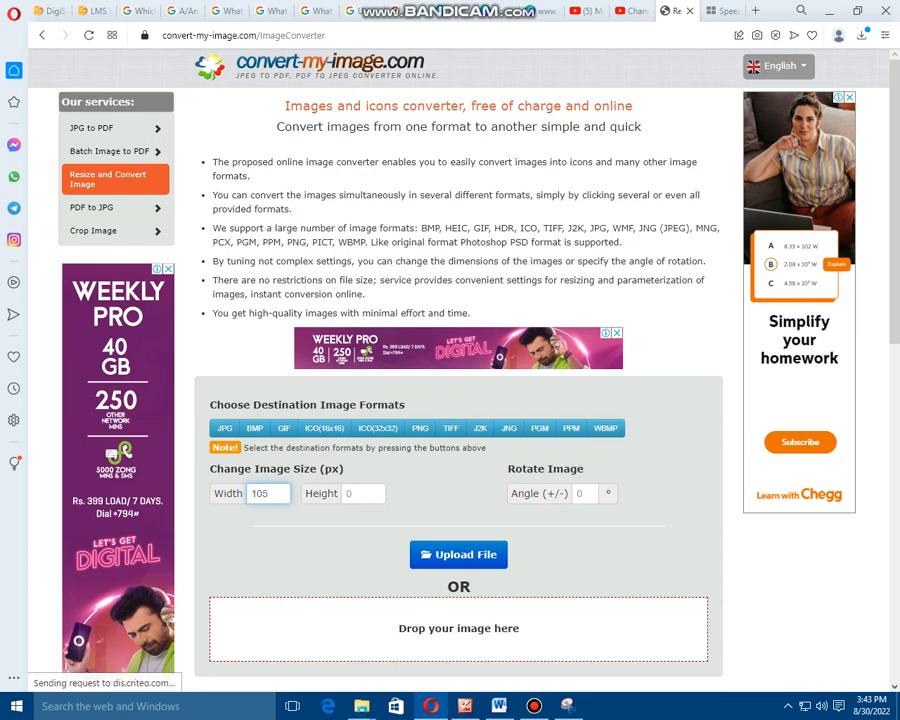
type("24")
left_click(348, 493)
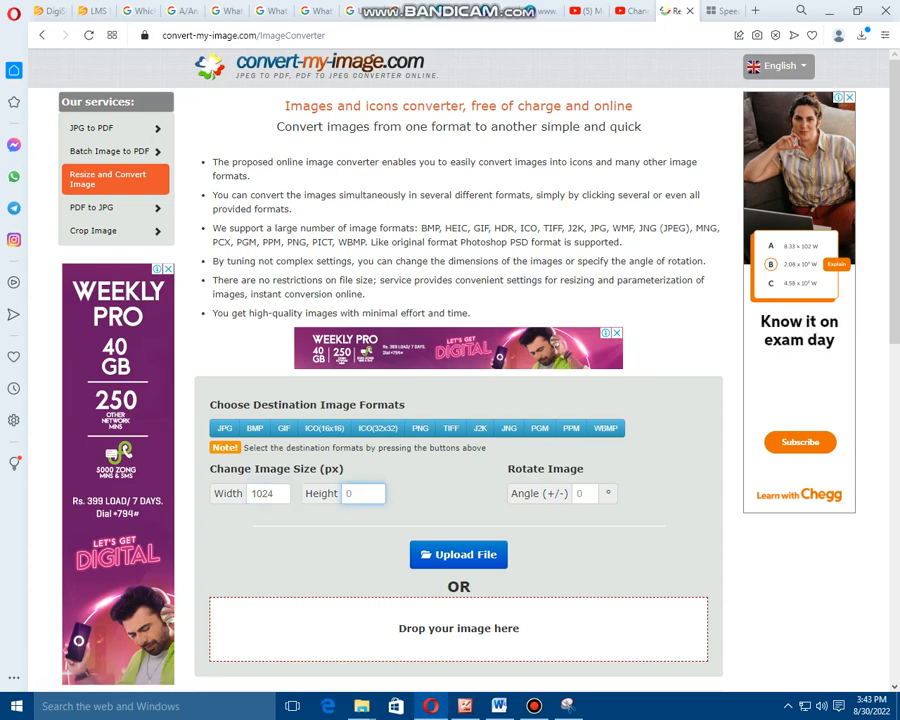
type("376")
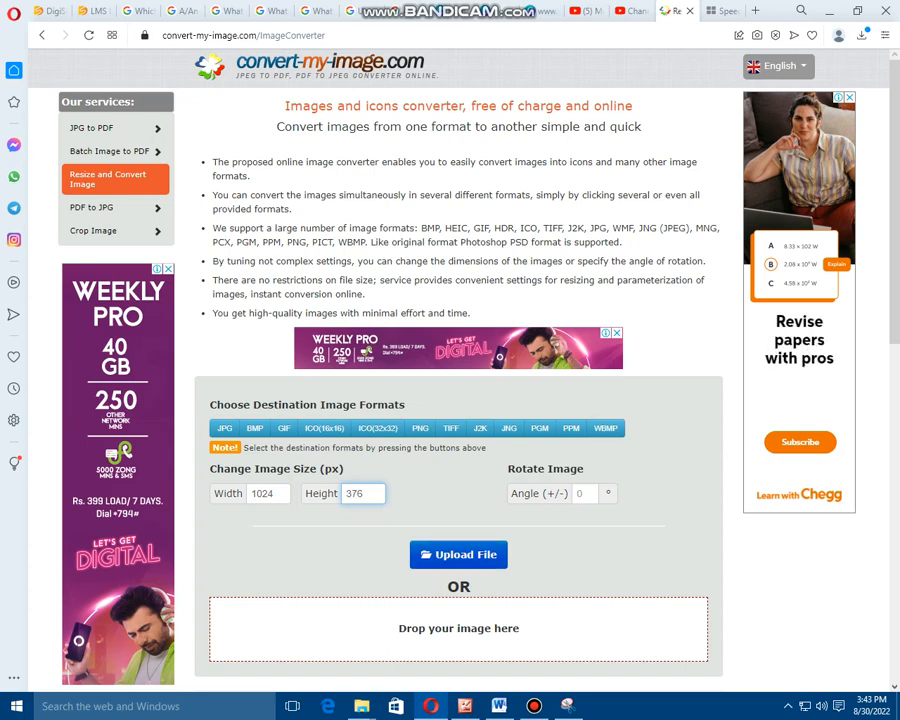
Step: Upload the banner snip from the clipboard to the converter and convert it to JPG
left_click(458, 554)
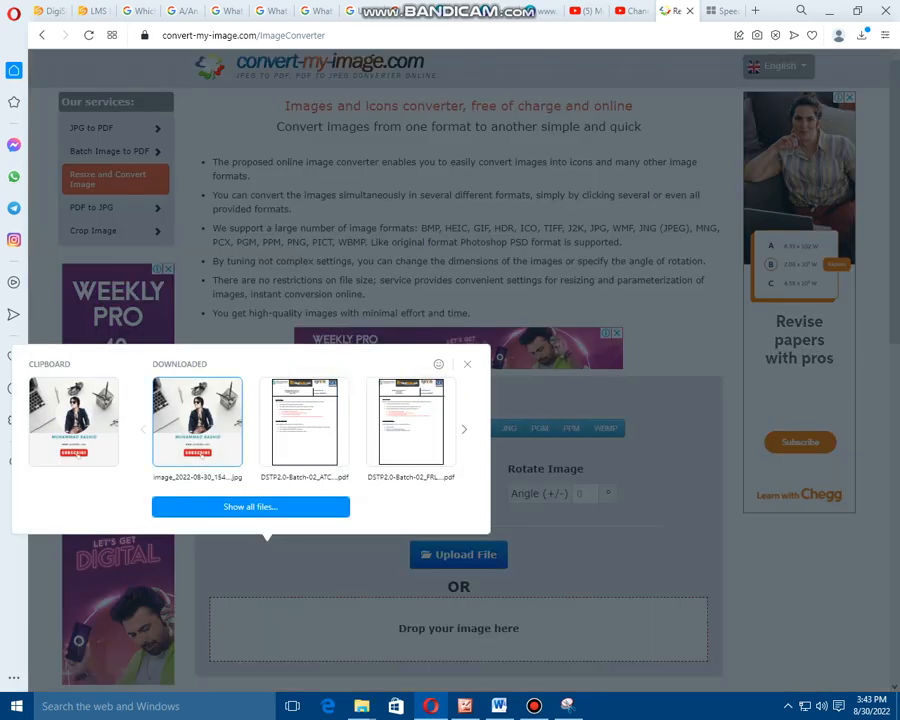
left_click(73, 421)
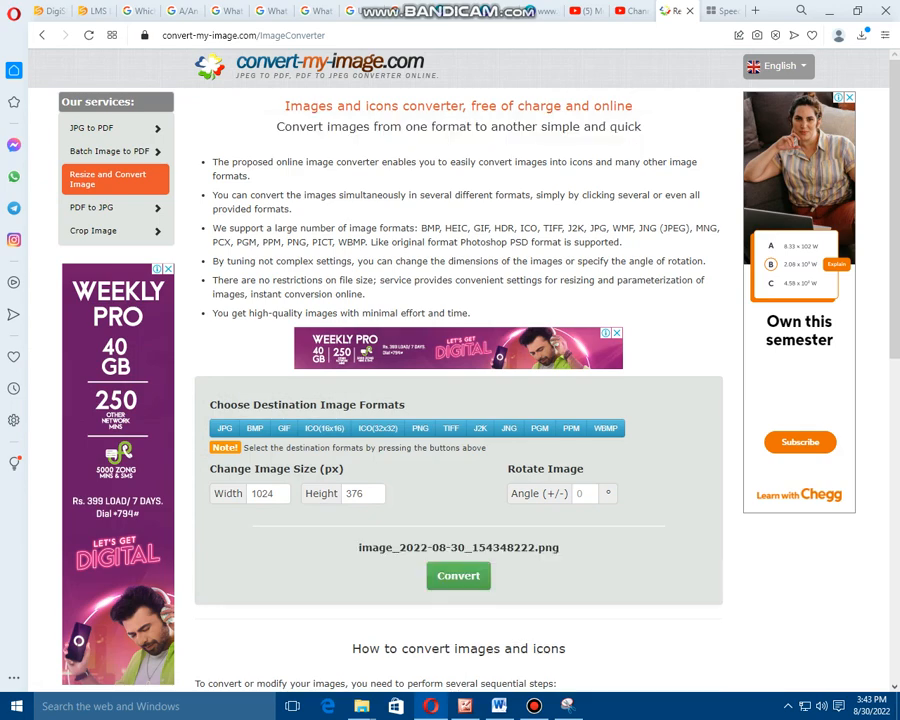
left_click(458, 575)
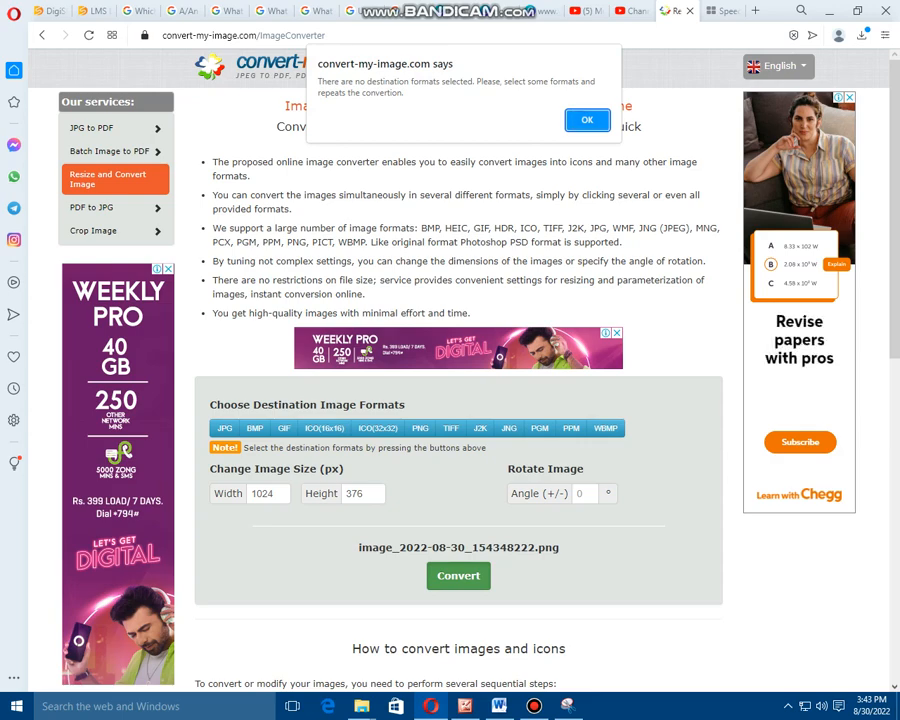
left_click(587, 120)
left_click(224, 428)
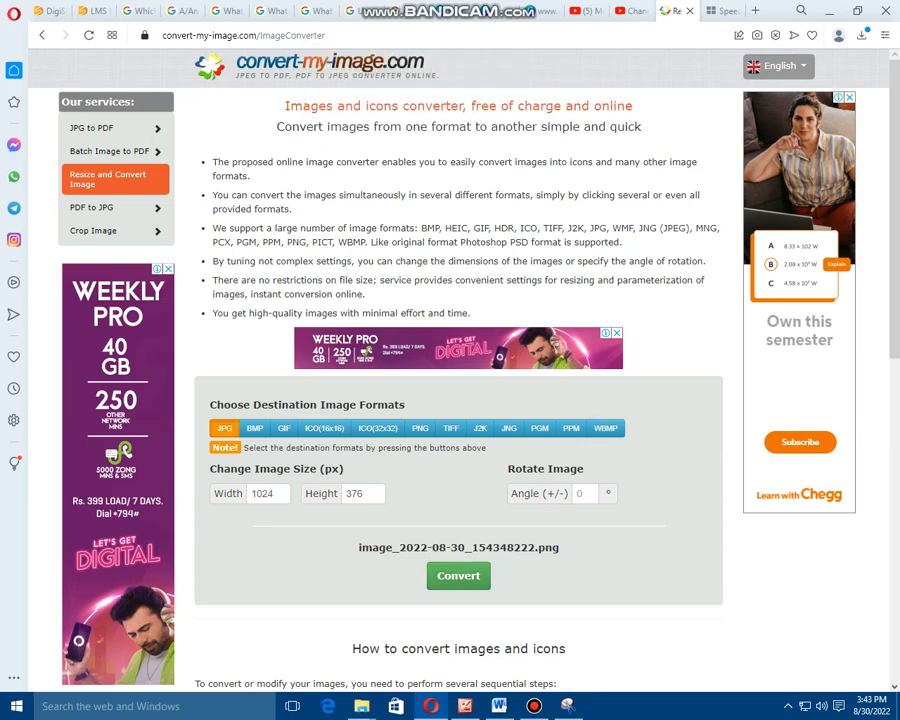
left_click(458, 576)
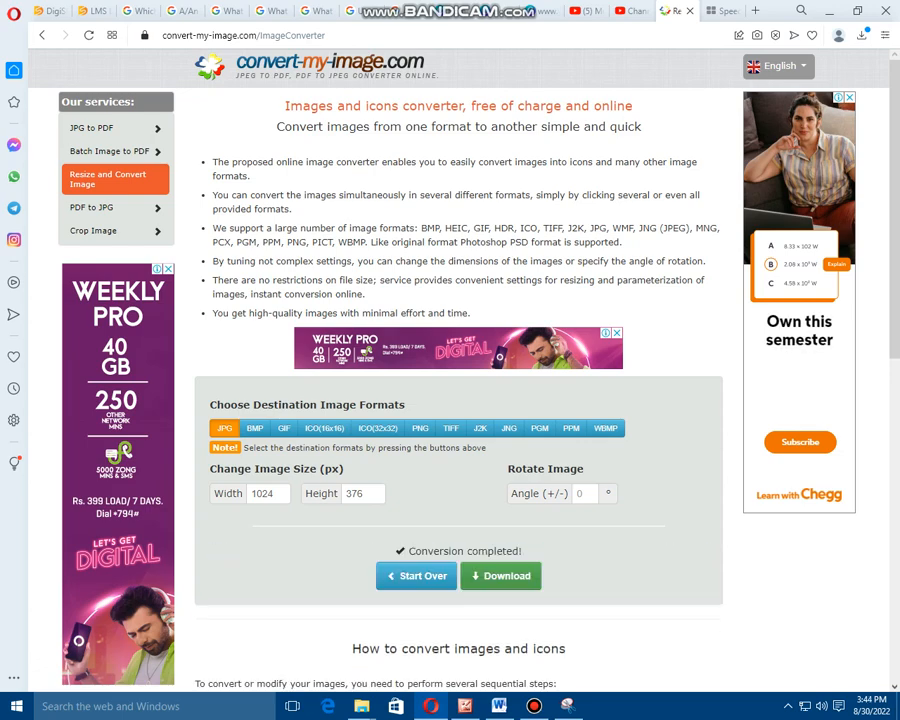